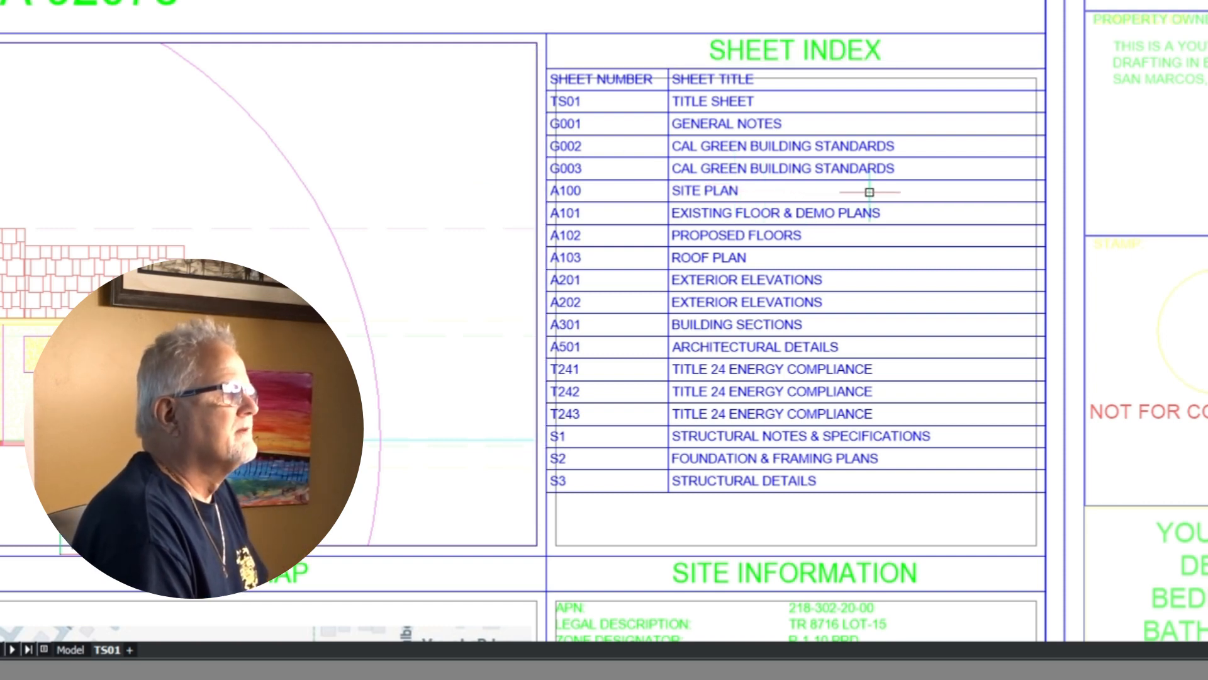
- Examine the sheet numbers and titles in the title sheet's sheet index table
click(621, 220)
key(Escape)
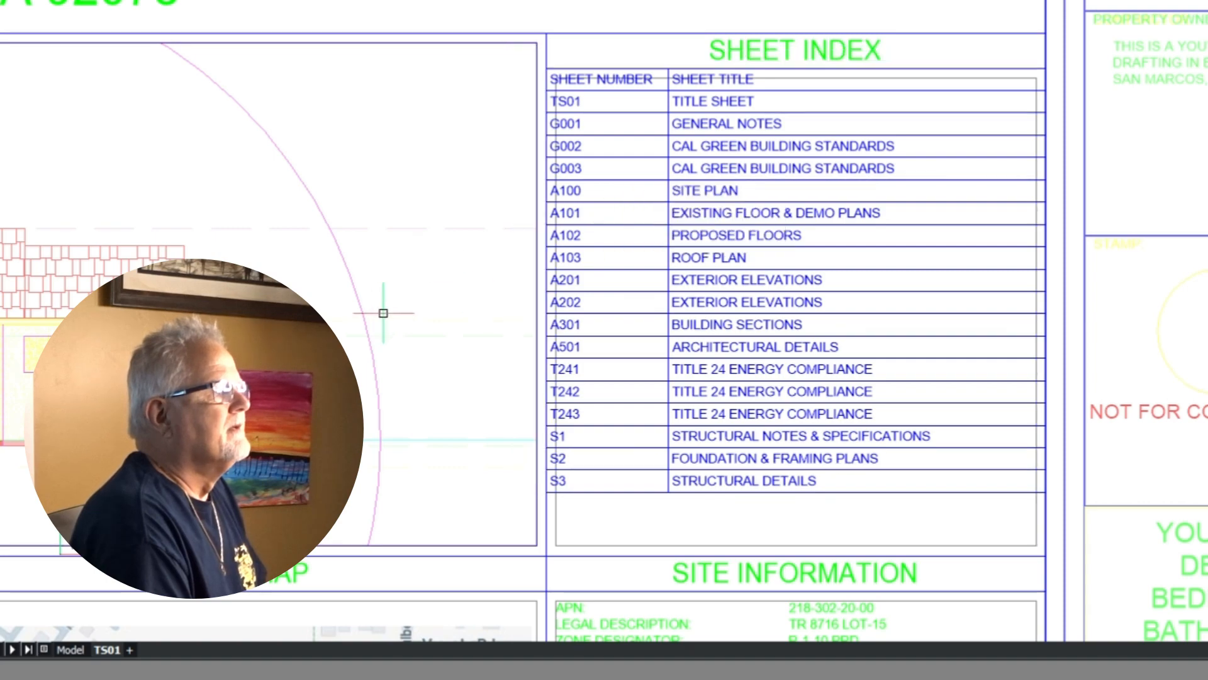
scroll(454, 209, up, 2)
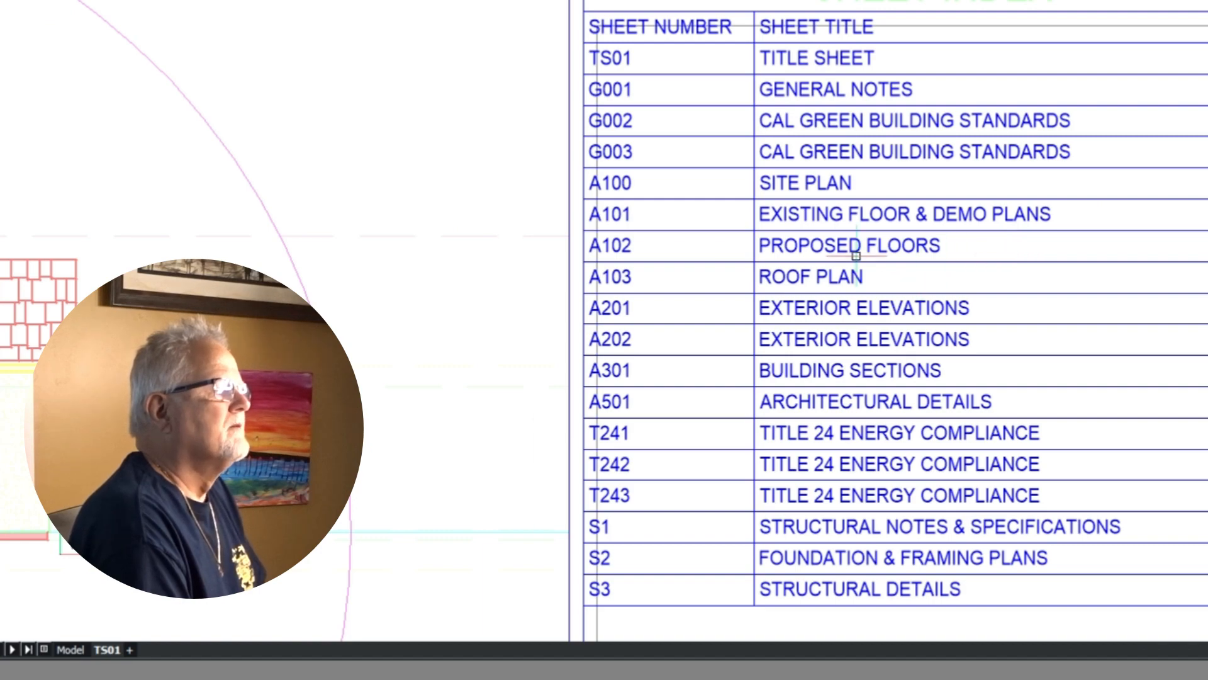
scroll(693, 251, down, 3)
scroll(695, 282, up, 3)
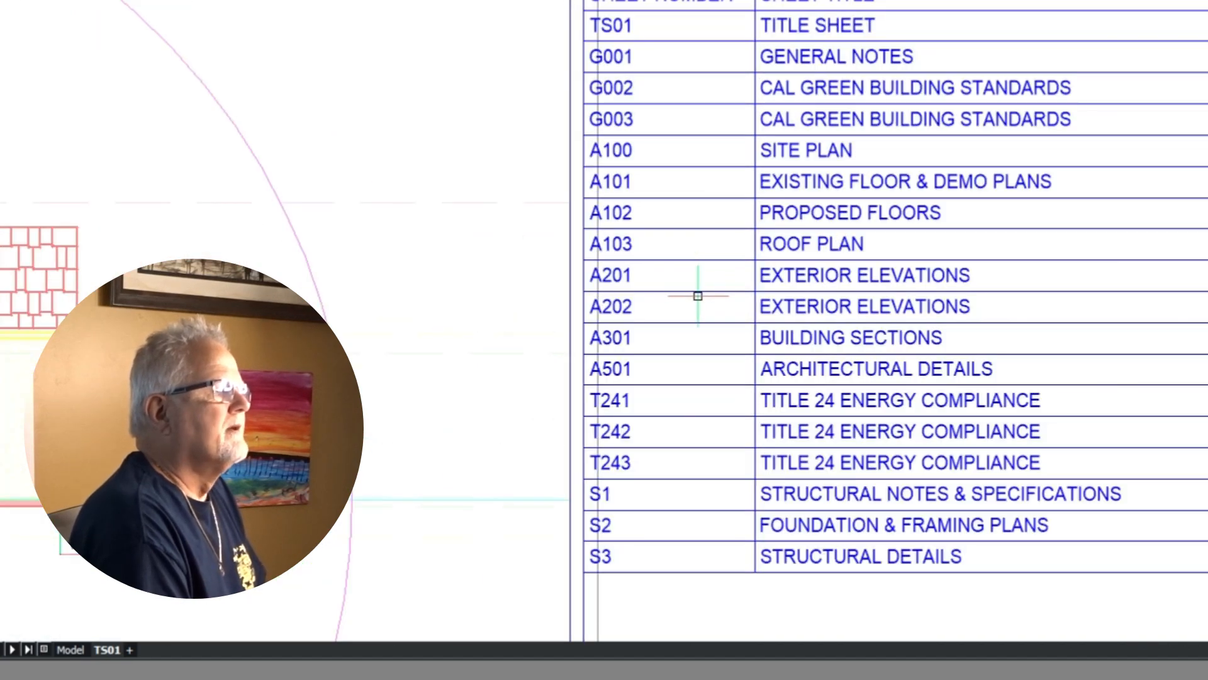
scroll(693, 277, down, 3)
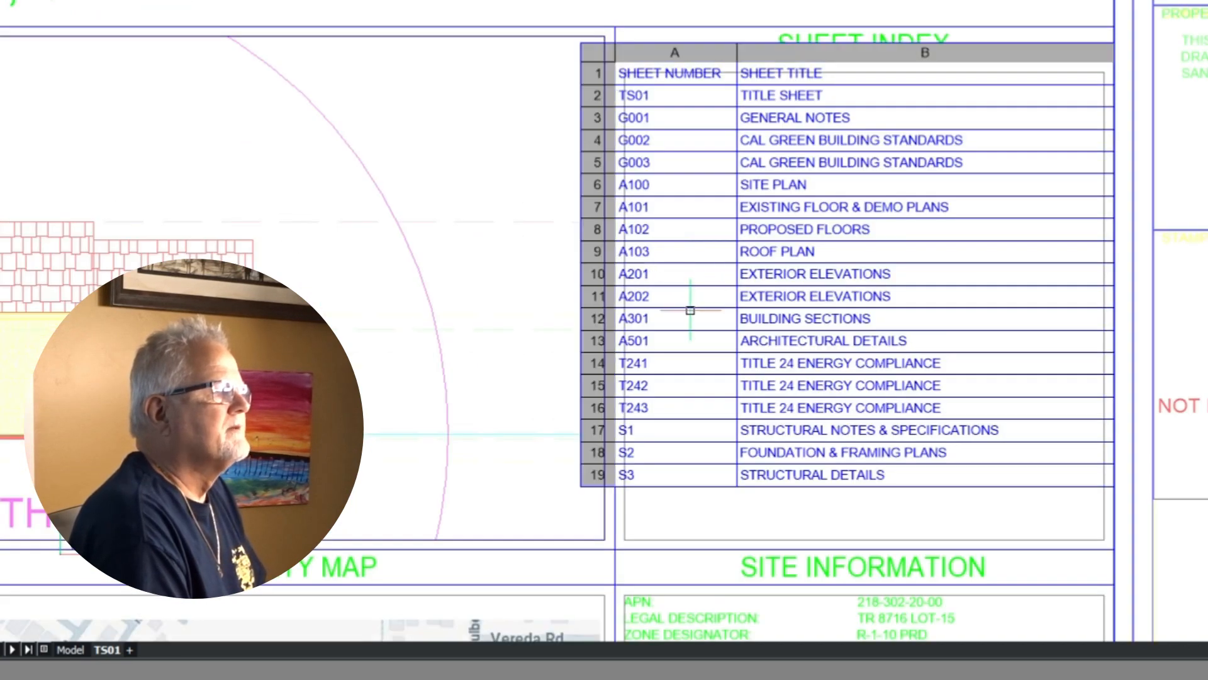
scroll(691, 313, up, 3)
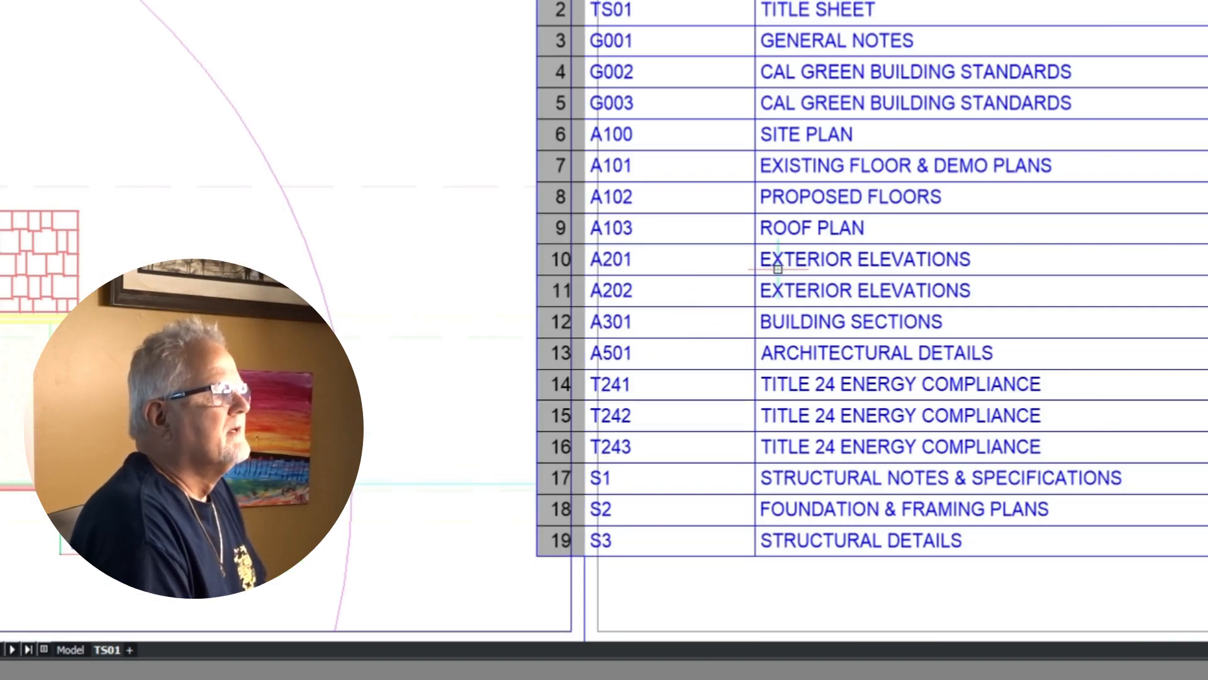
scroll(686, 277, down, 3)
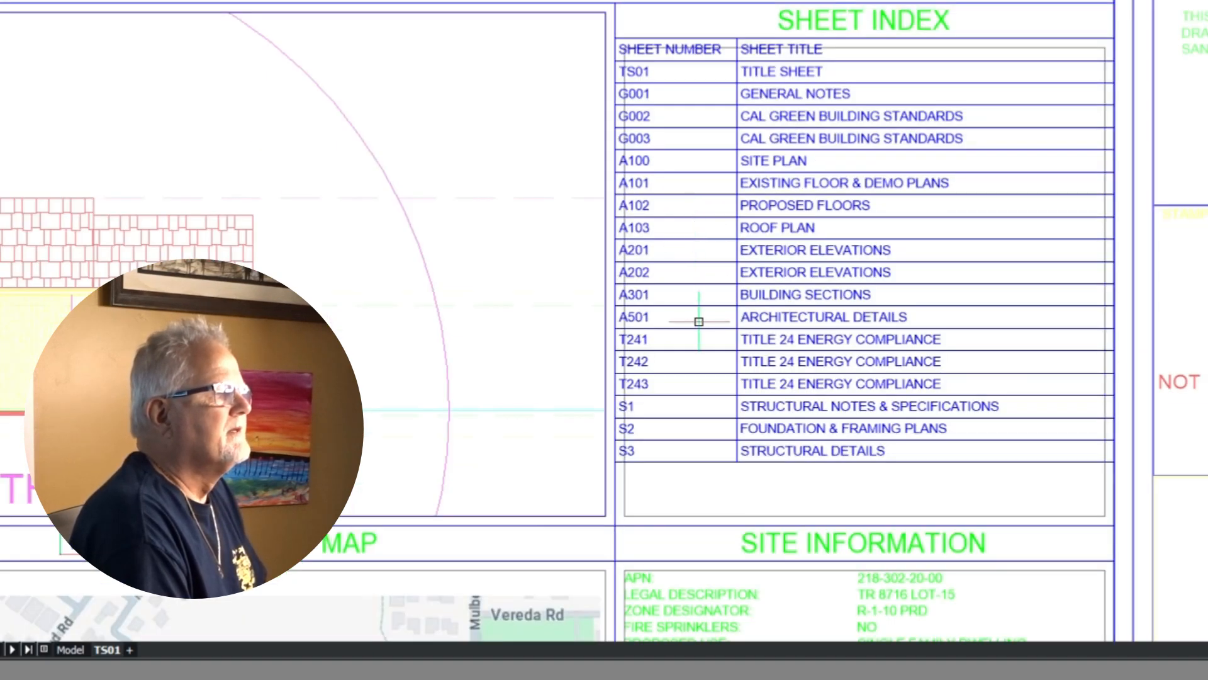
scroll(696, 318, up, 3)
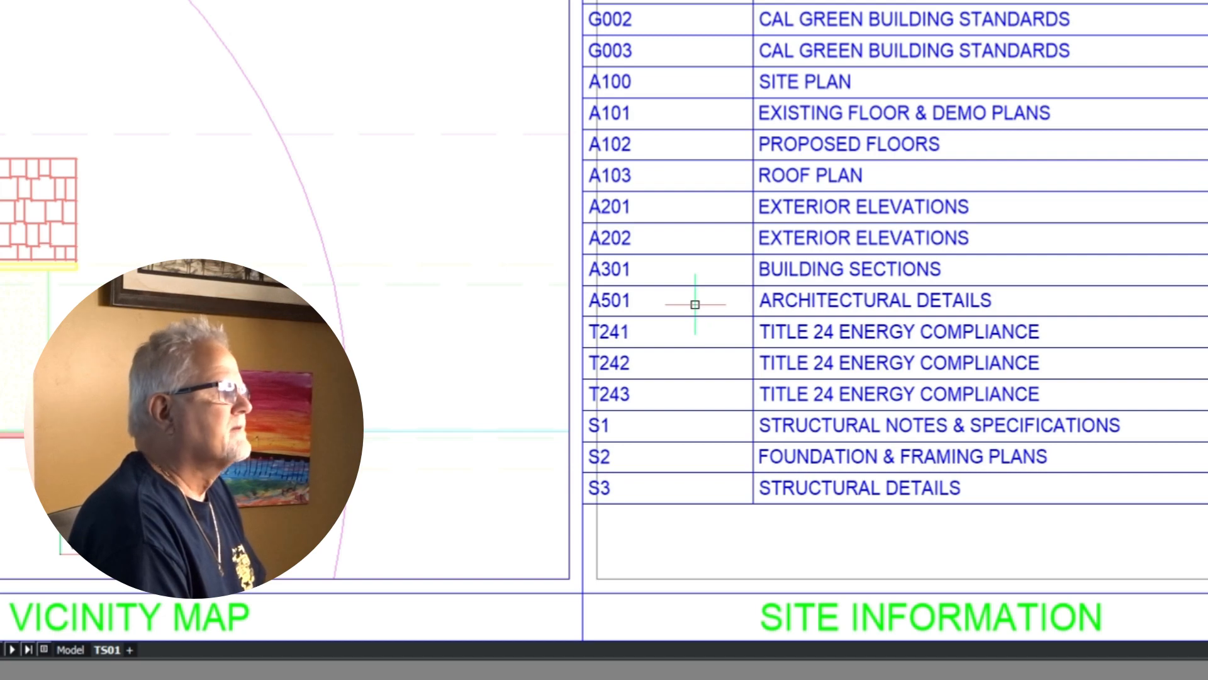
scroll(782, 207, down, 2)
click(736, 396)
scroll(736, 396, up, 2)
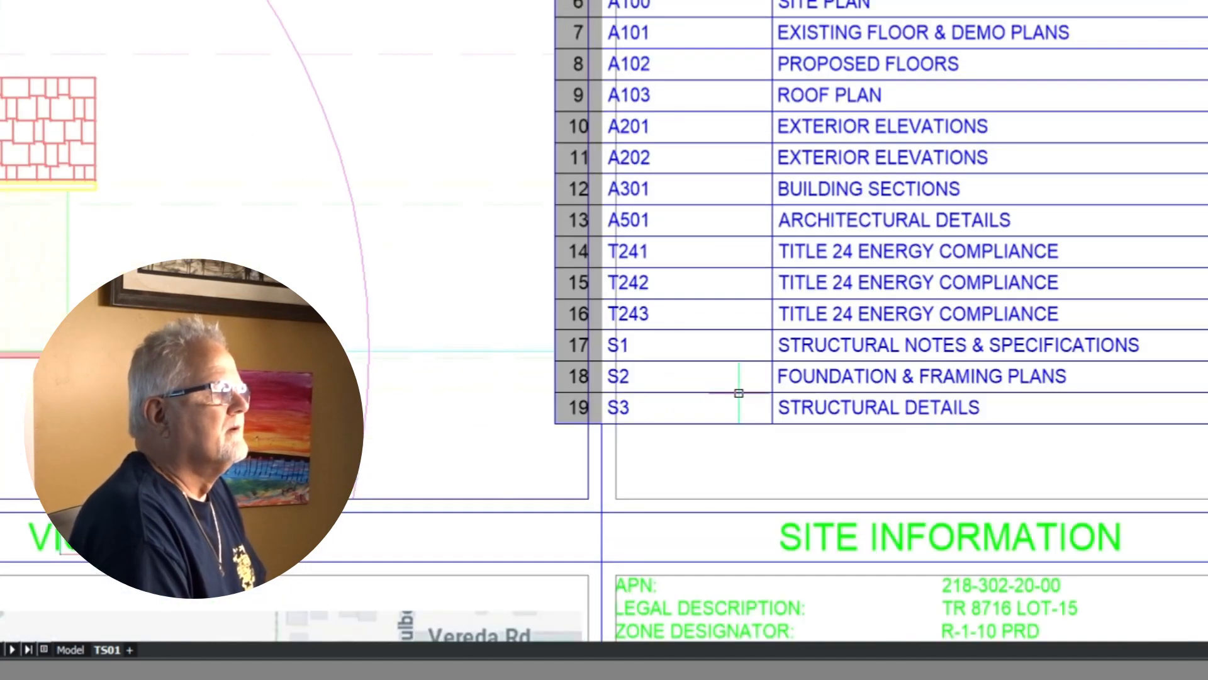
key(Escape)
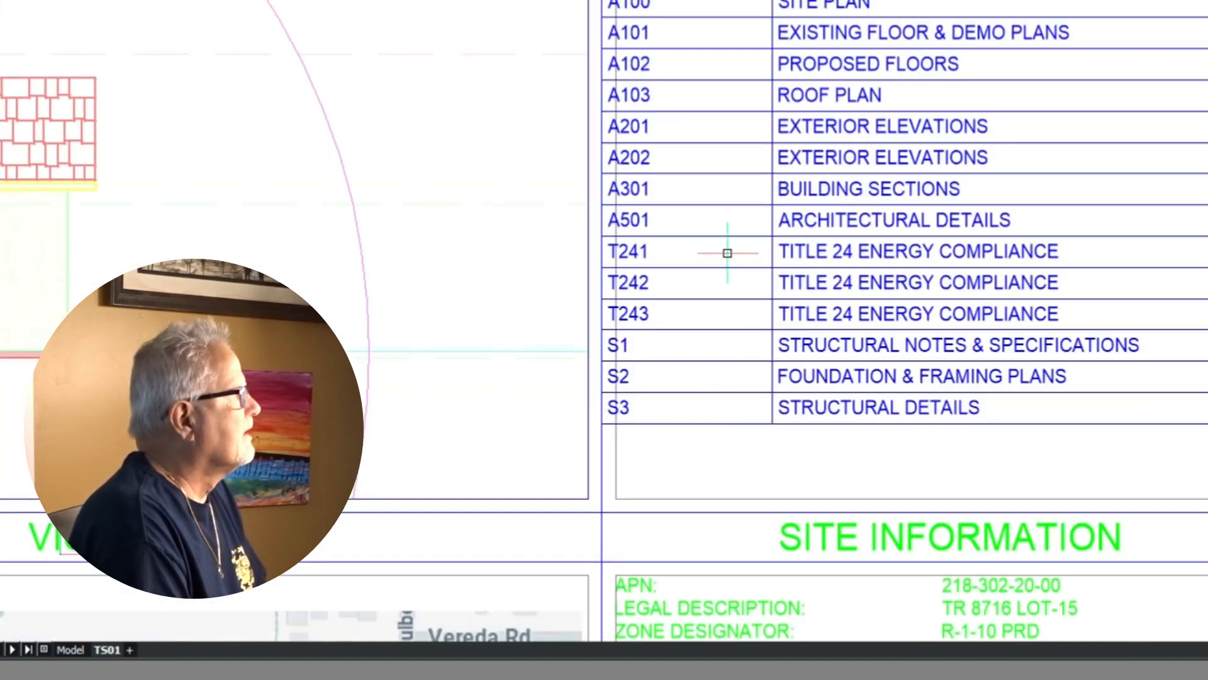
click(764, 237)
key(Escape)
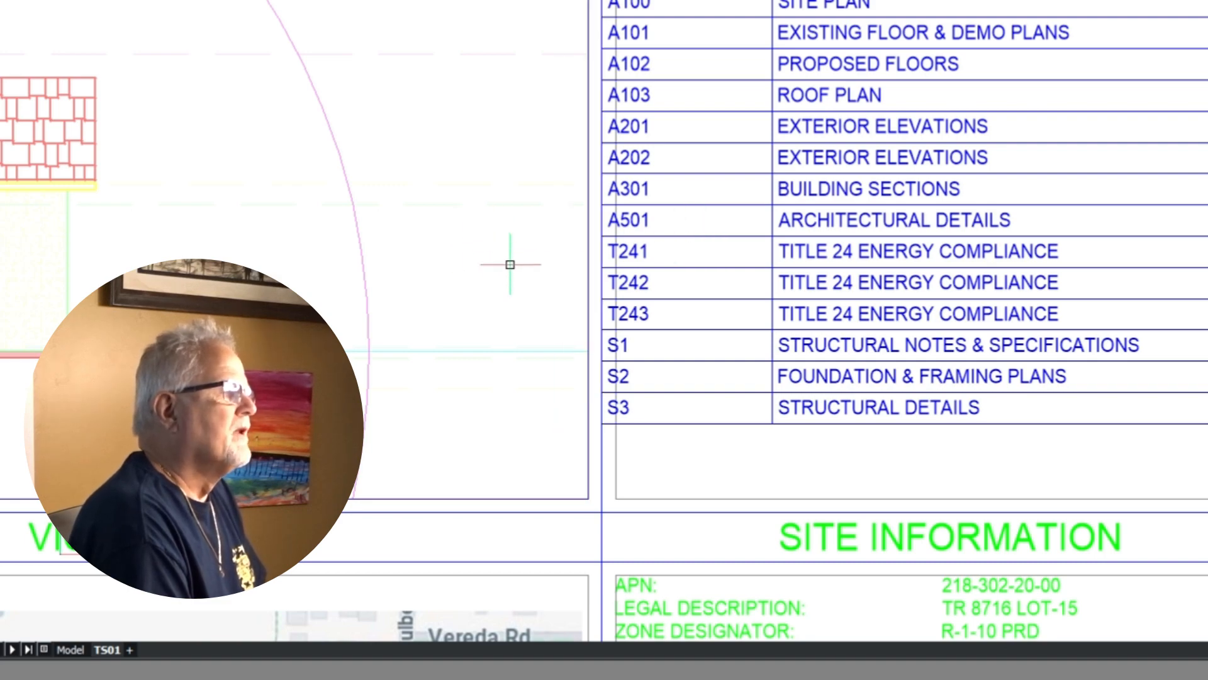
scroll(531, 311, down, 2)
scroll(532, 321, up, 2)
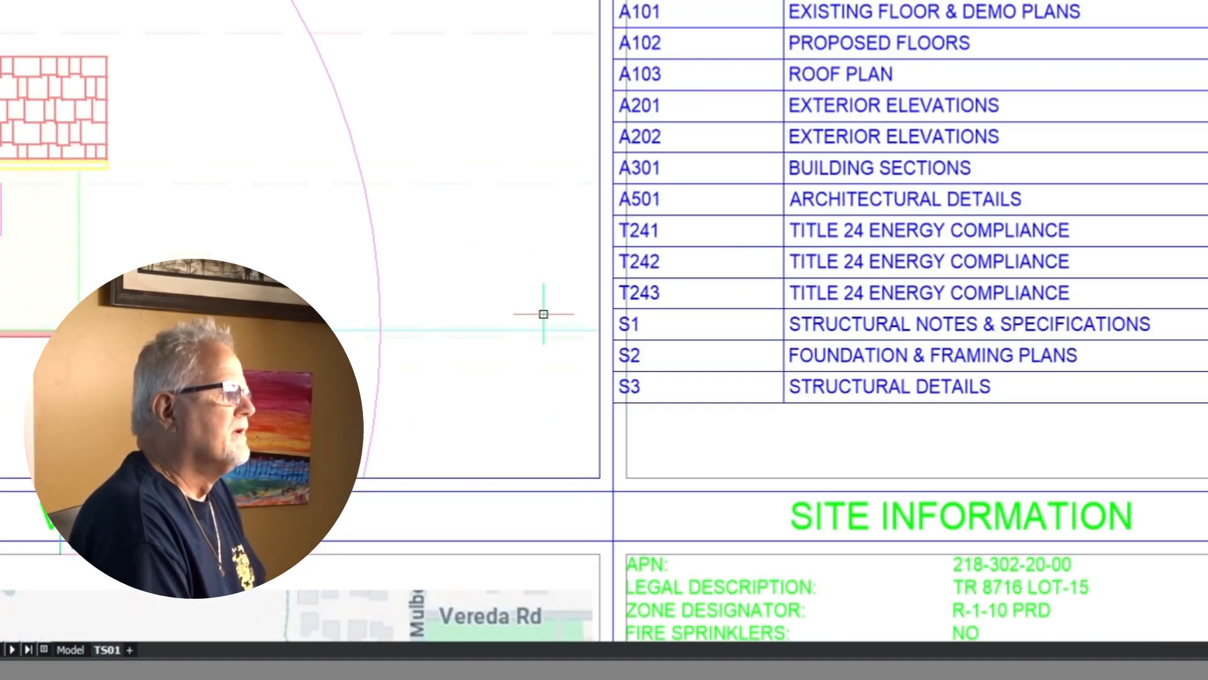
scroll(542, 314, down, 2)
scroll(549, 366, up, 2)
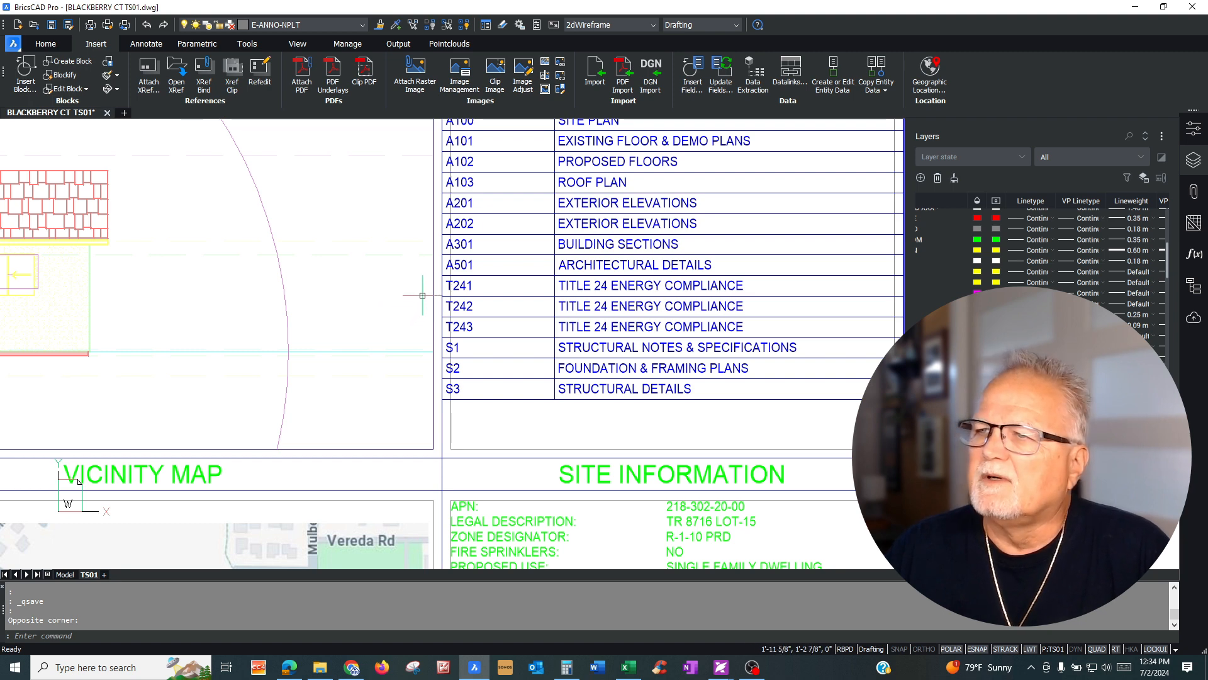
scroll(422, 295, down, 1)
scroll(394, 271, up, 1)
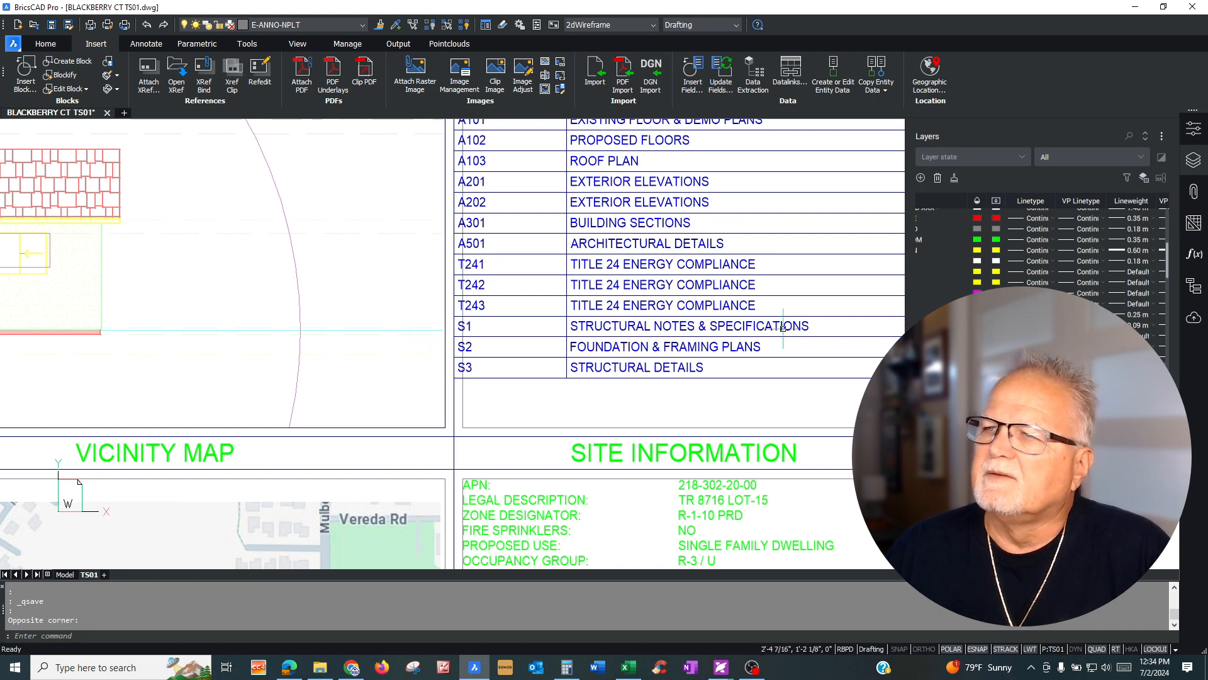
scroll(435, 352, down, 1)
scroll(522, 361, up, 1)
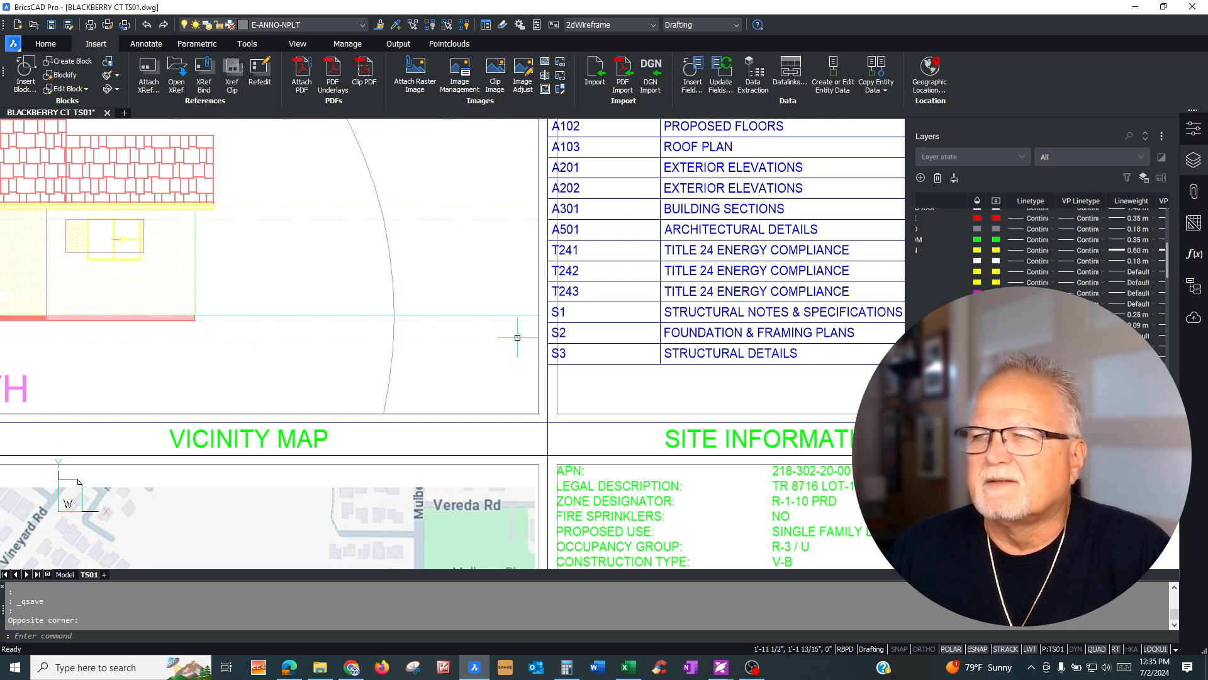
scroll(517, 335, down, 1)
scroll(506, 338, up, 1)
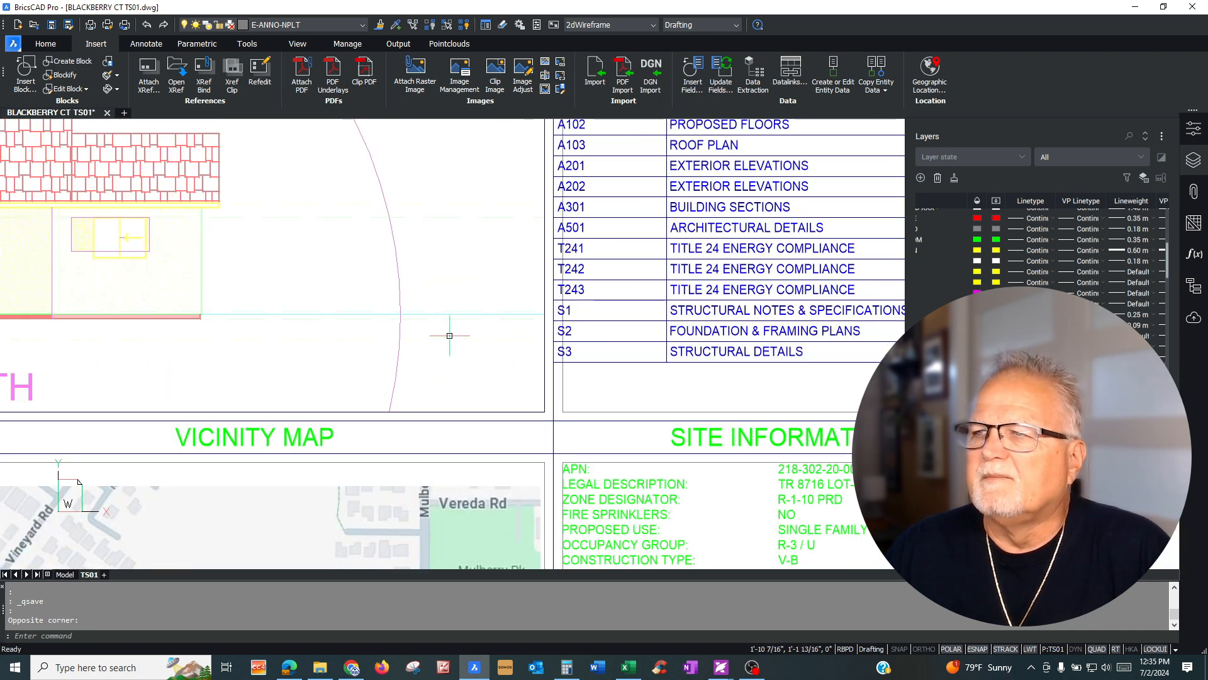
- Select the south elevation viewport on the TS01 title sheet, and switch to model space
scroll(455, 337, down, 1)
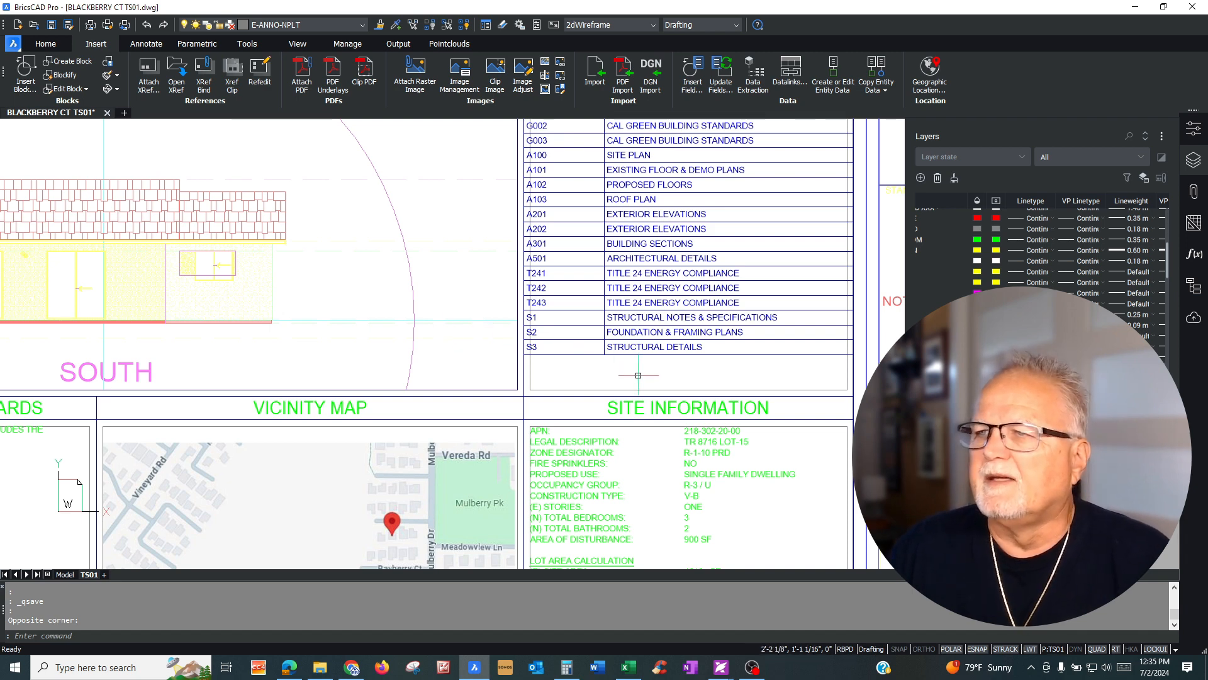
scroll(612, 366, down, 2)
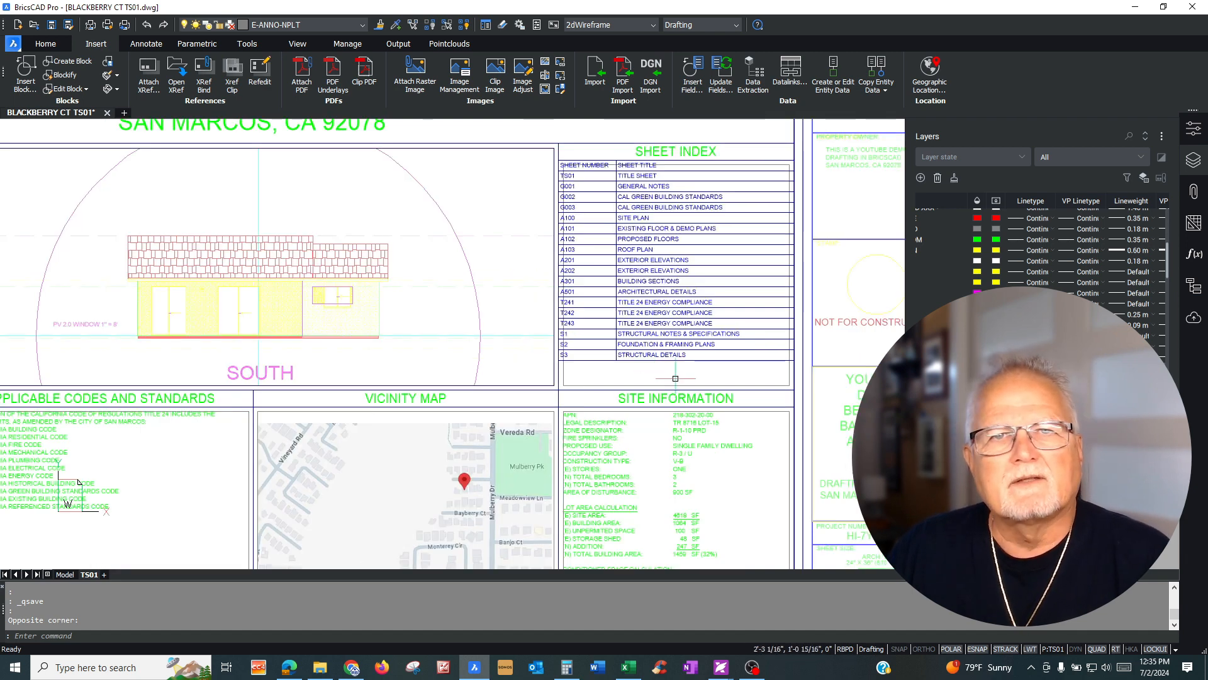
scroll(697, 374, down, 1)
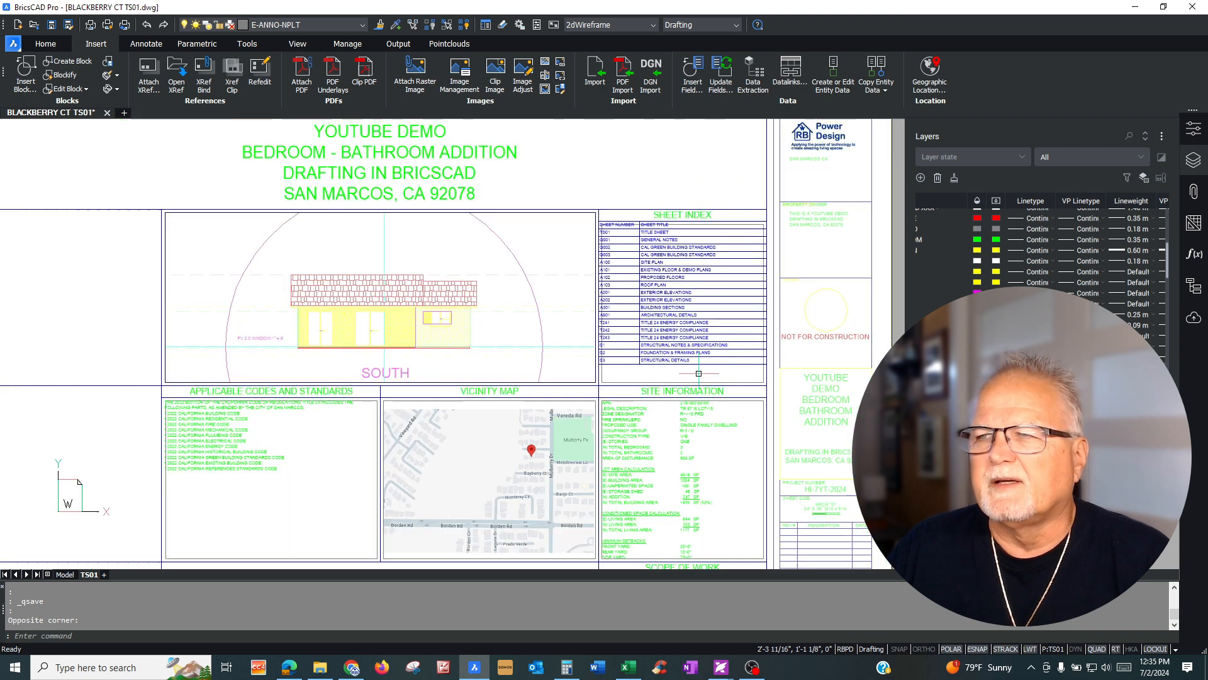
scroll(465, 360, up, 1)
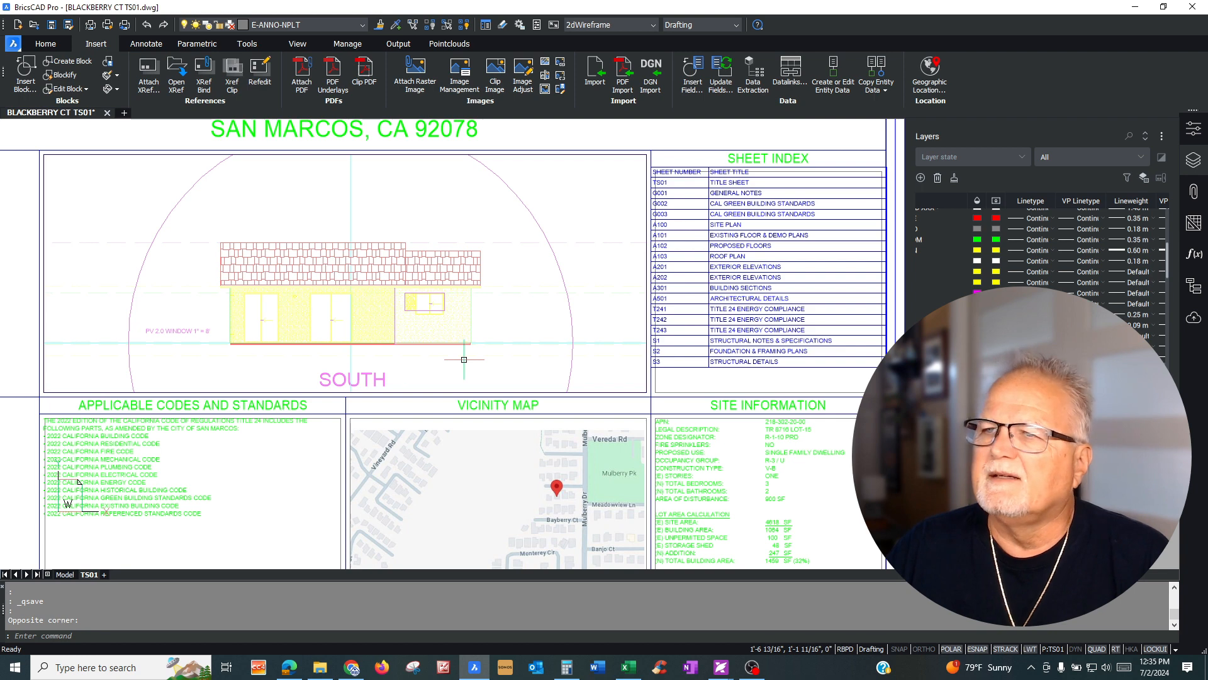
scroll(519, 364, down, 1)
scroll(434, 359, up, 1)
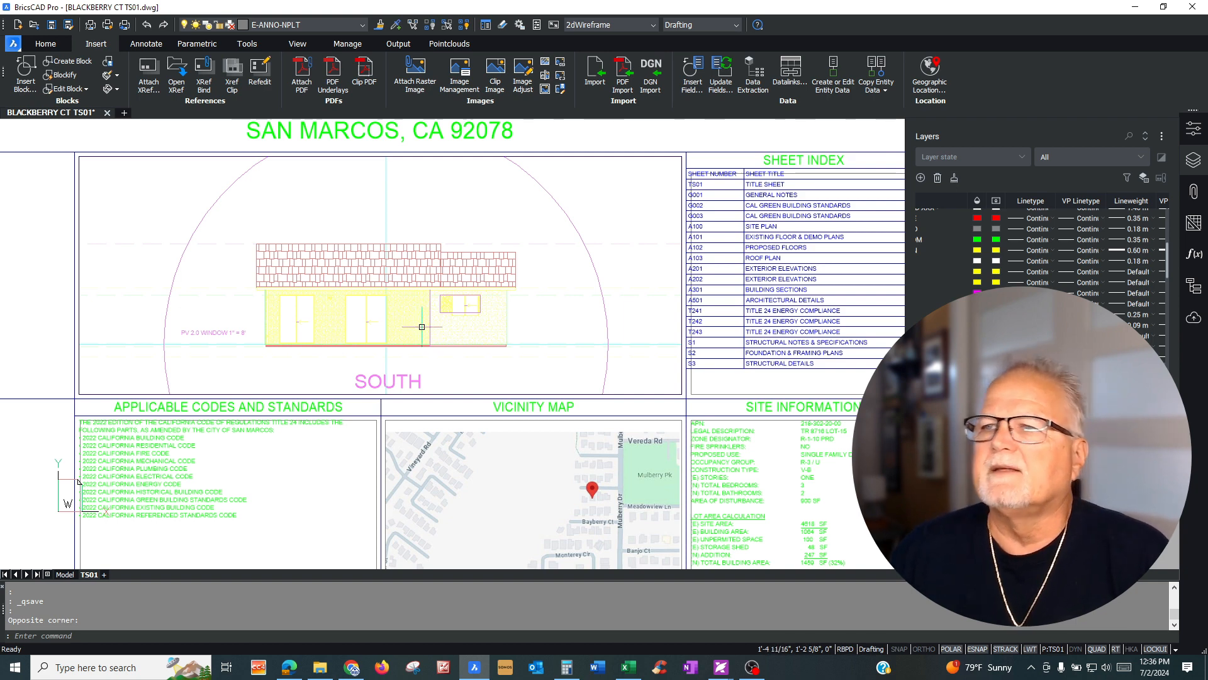
click(120, 157)
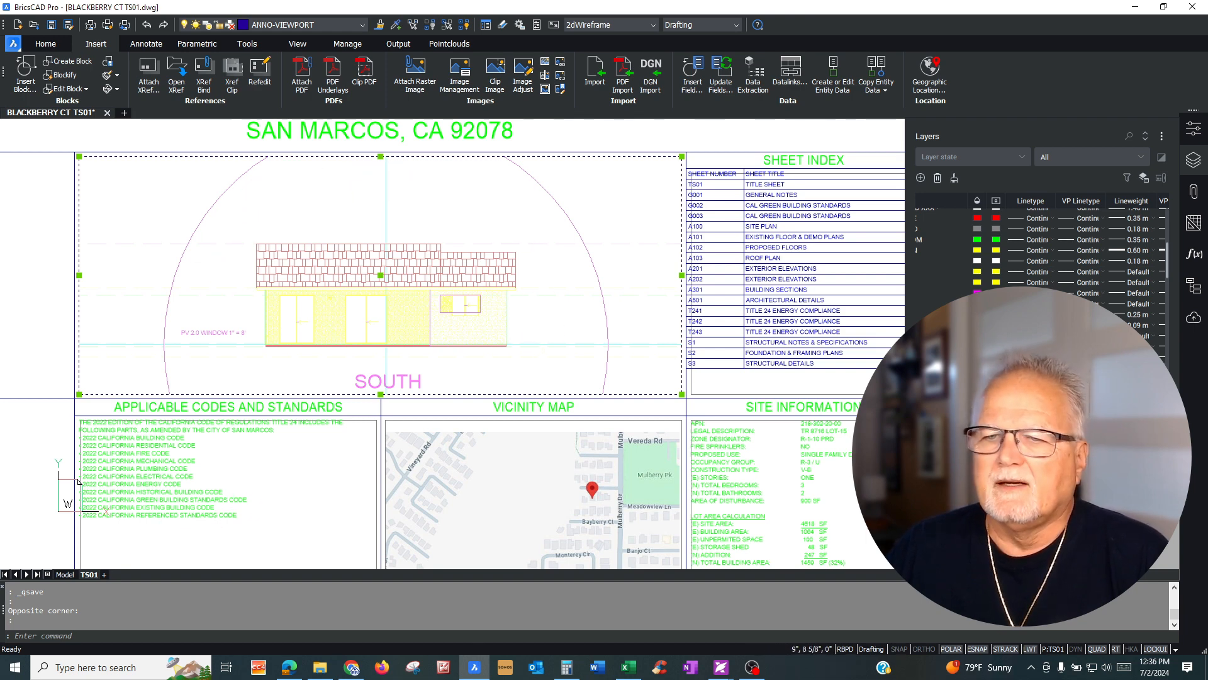
click(71, 575)
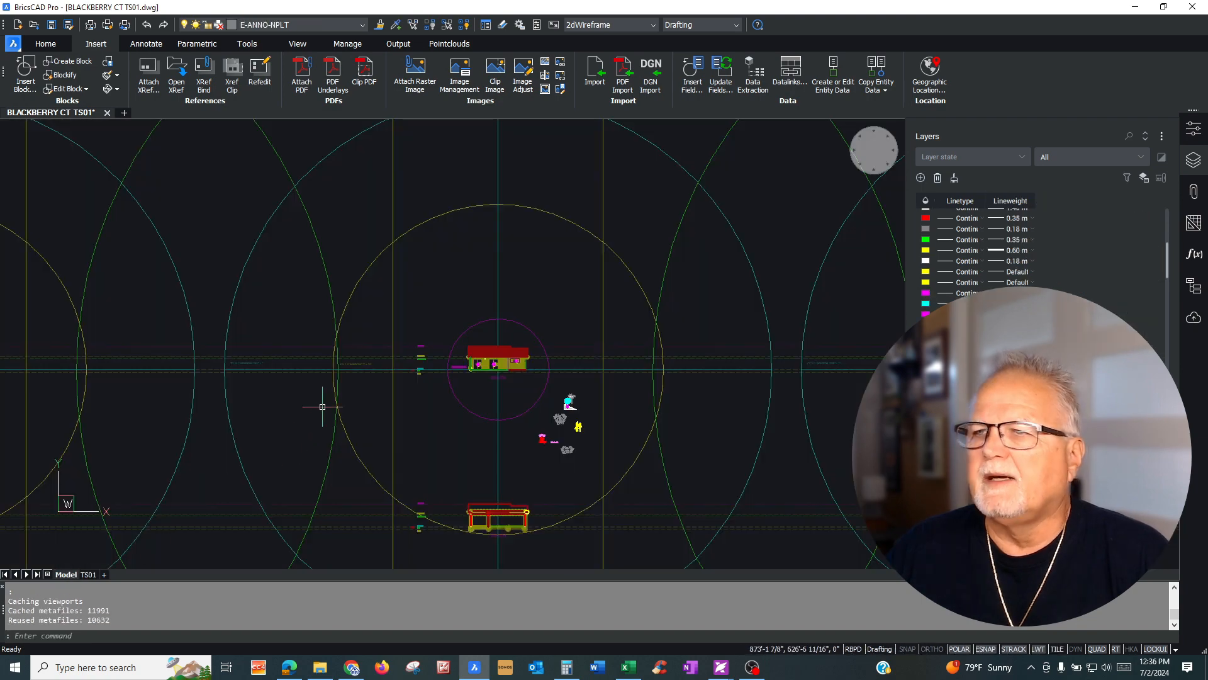
- Examine the row of elevation drawings in model space, including a close look at the north elevation
scroll(365, 377, down, 6)
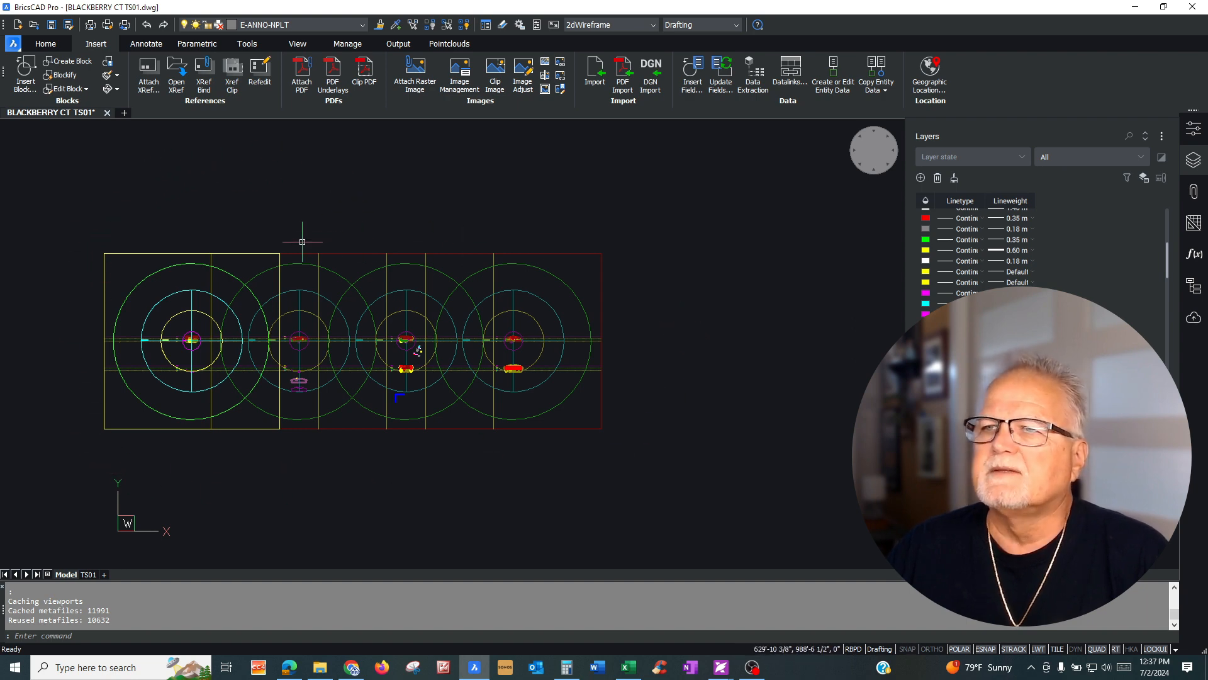
scroll(164, 354, up, 3)
scroll(203, 343, up, 3)
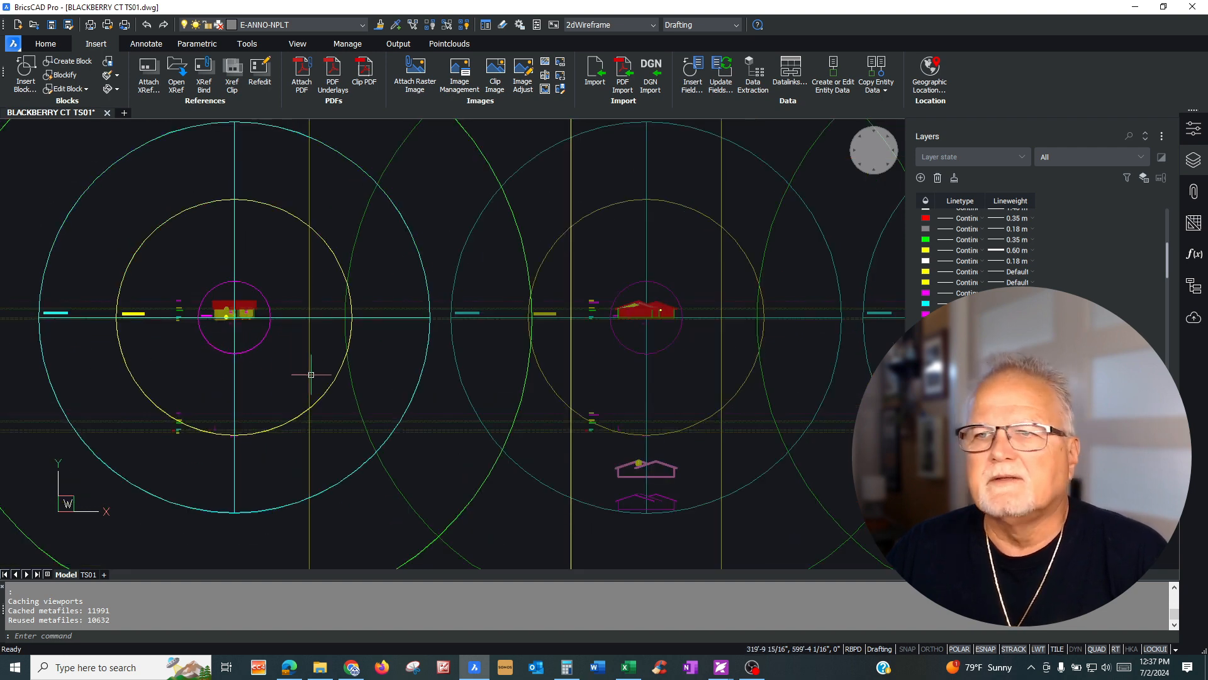
scroll(309, 371, down, 2)
scroll(289, 351, up, 5)
scroll(234, 312, up, 3)
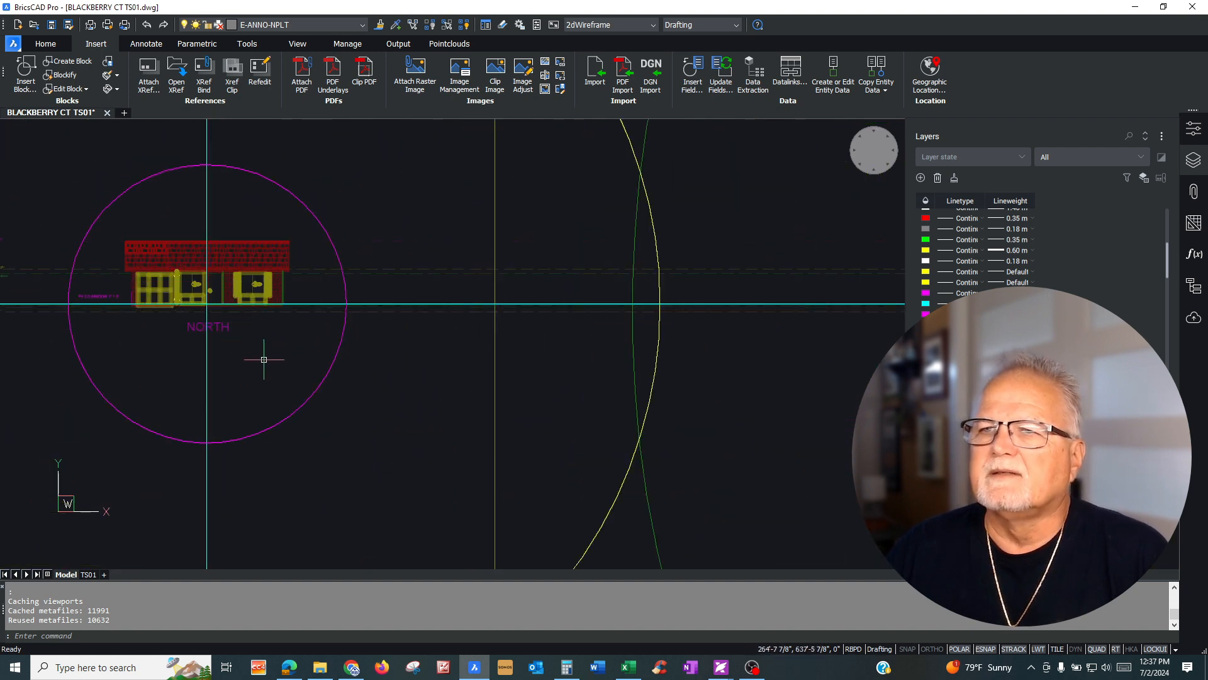
scroll(293, 368, down, 3)
scroll(294, 368, down, 2)
scroll(278, 315, up, 5)
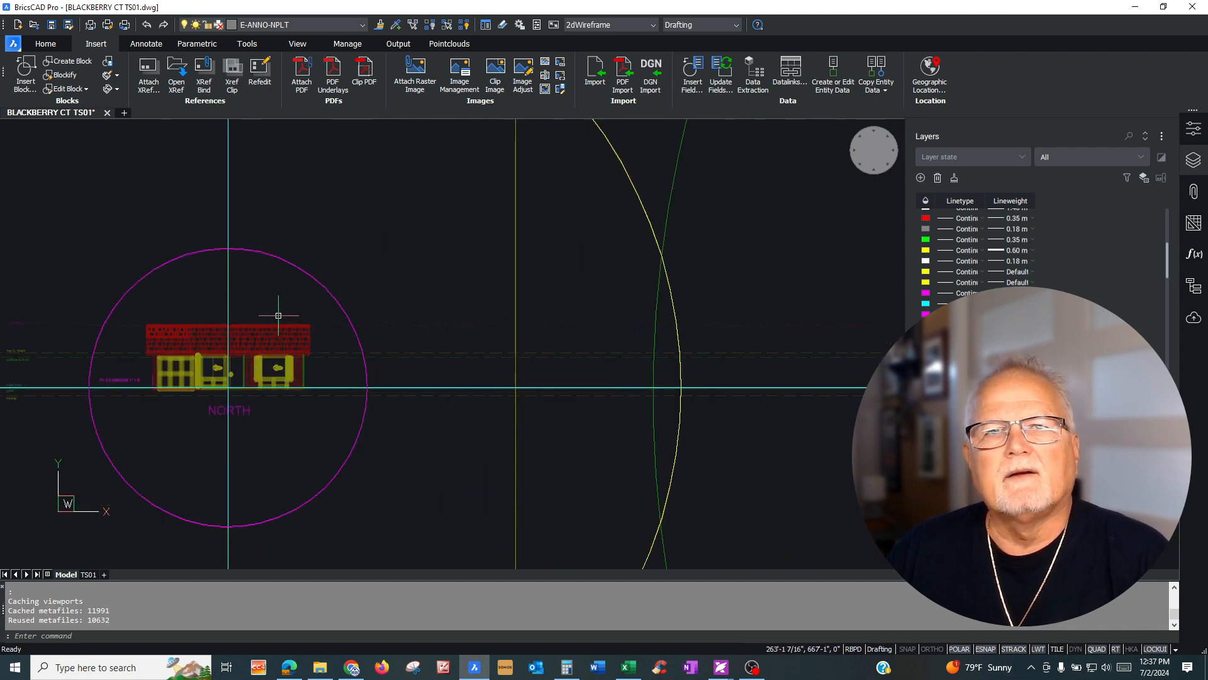
scroll(278, 316, down, 2)
scroll(271, 307, up, 5)
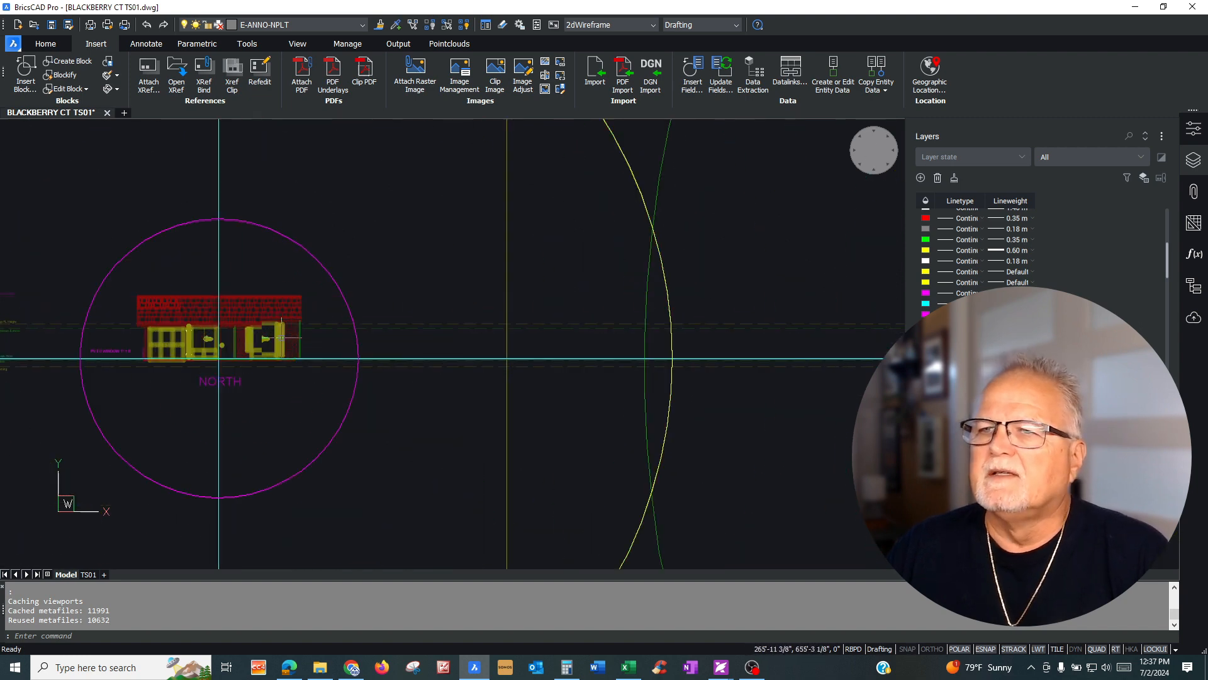
- Select the referenced elevations at the north elevation and view the full extent of the reference
click(321, 331)
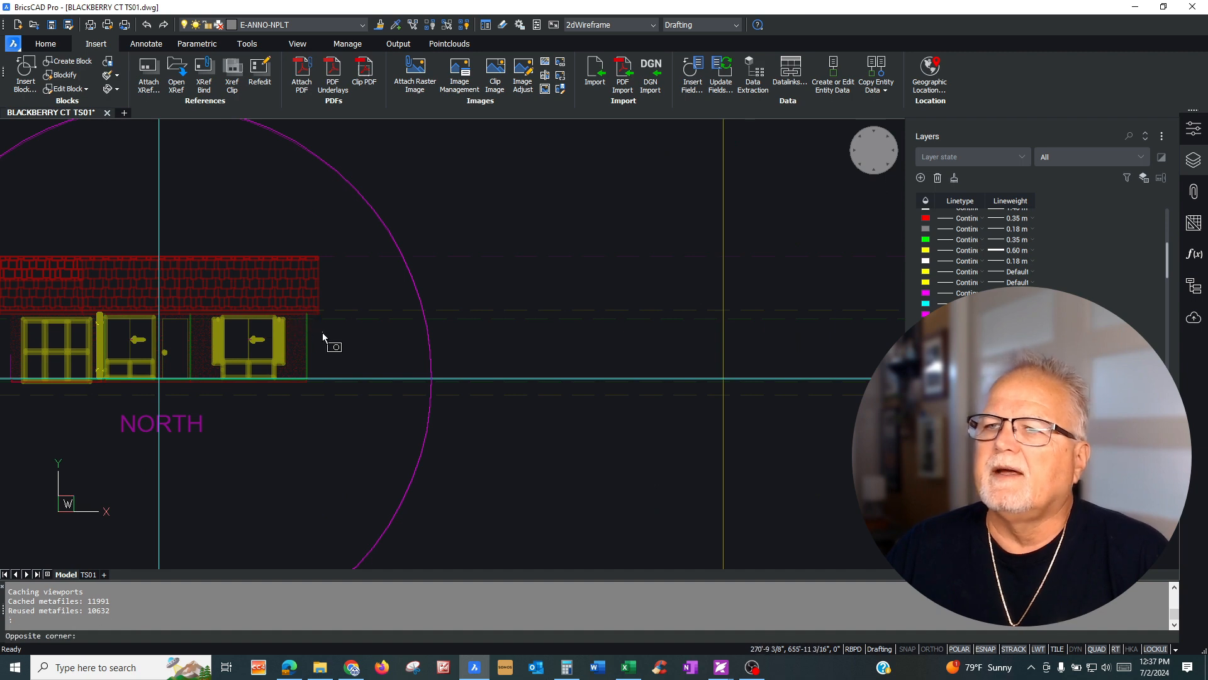
click(288, 343)
scroll(285, 343, down, 2)
scroll(284, 343, down, 4)
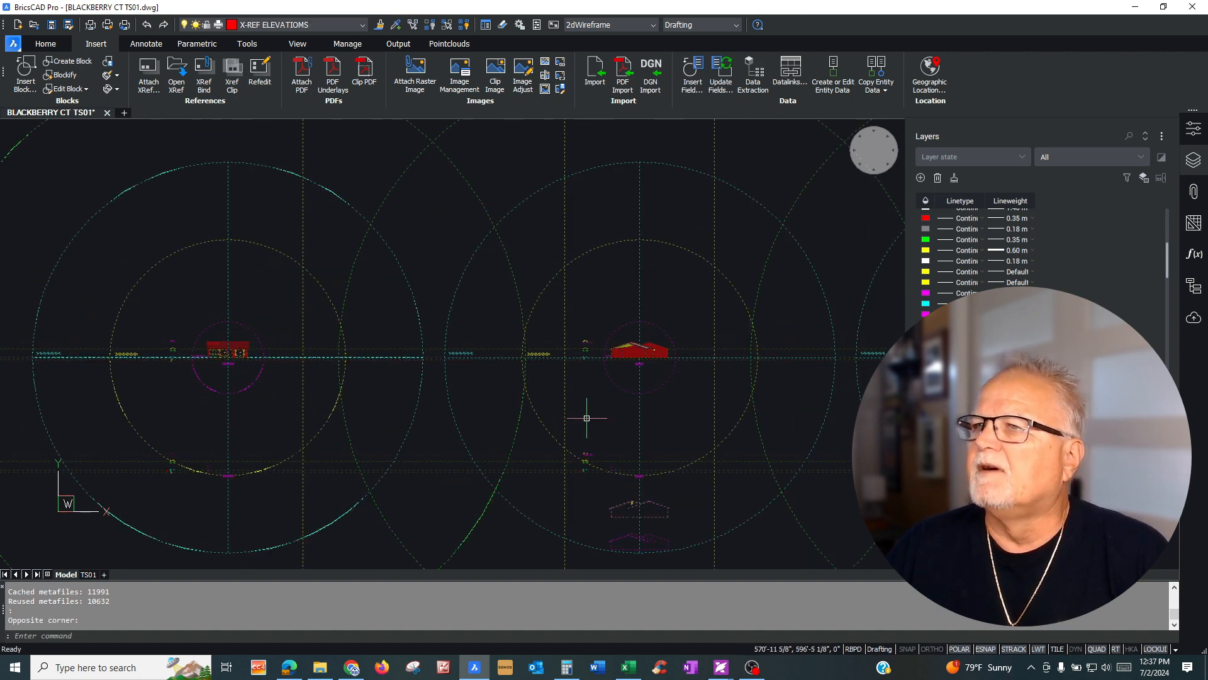
scroll(521, 374, down, 2)
scroll(472, 369, up, 2)
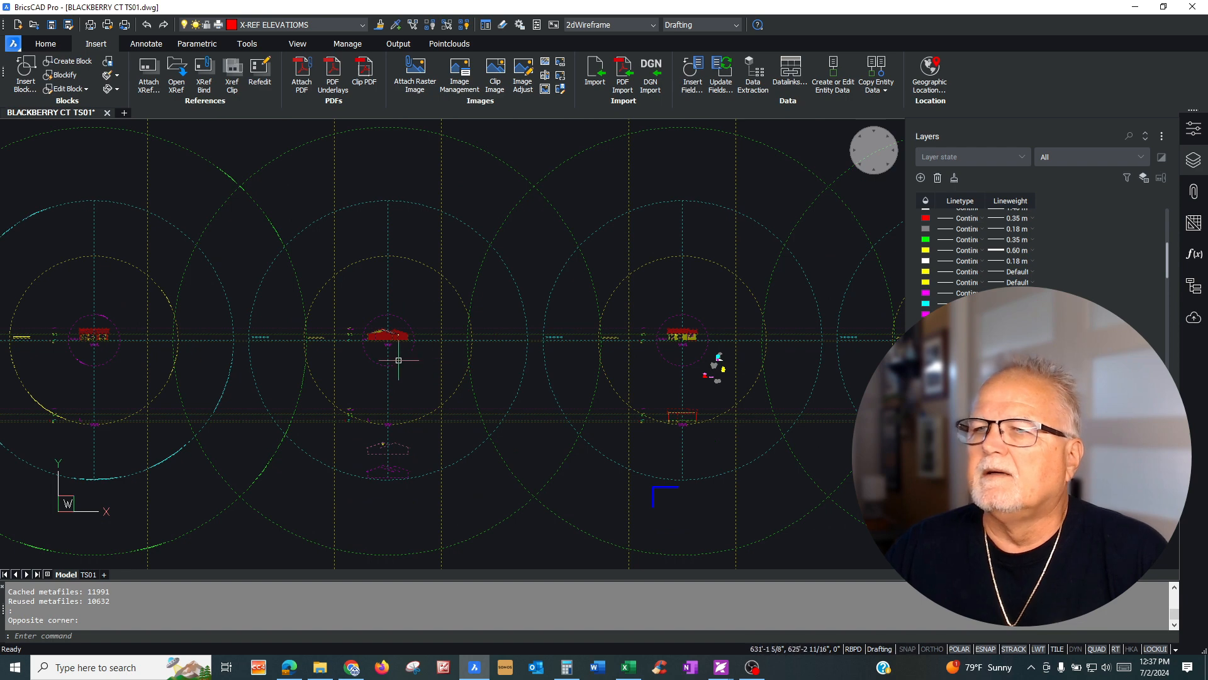
scroll(507, 364, down, 2)
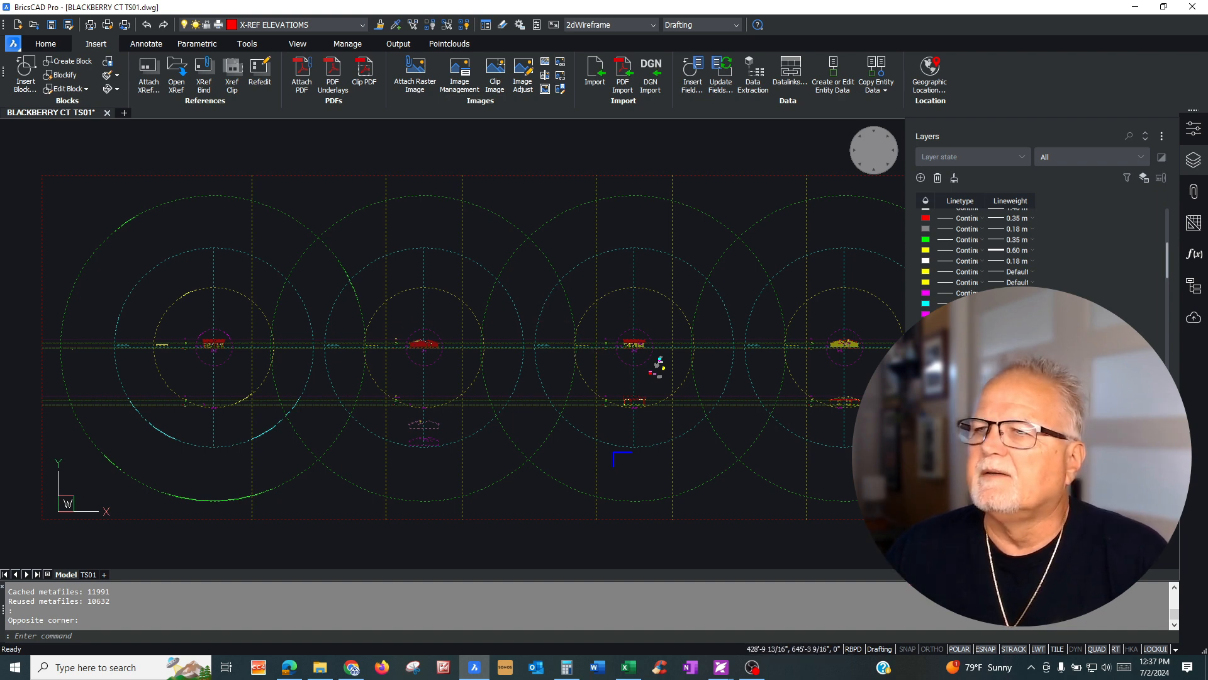
scroll(516, 322, down, 2)
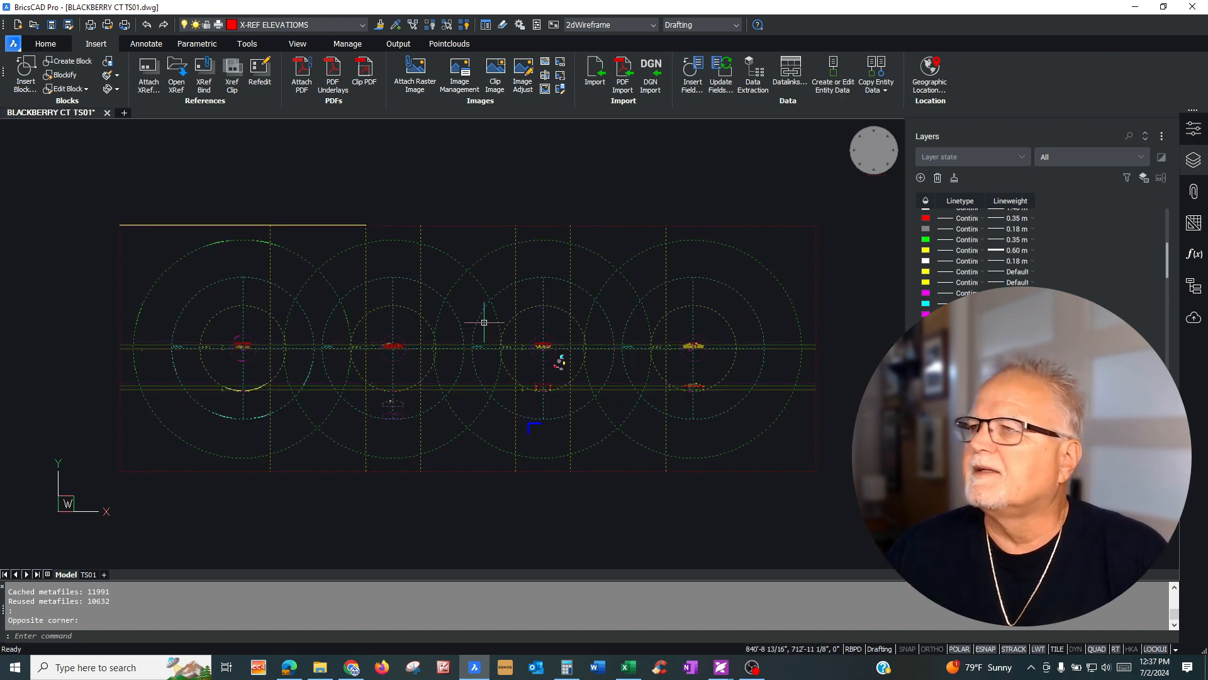
- Display the drawing's list of attached references and images, and deselect the elevations reference
click(1194, 191)
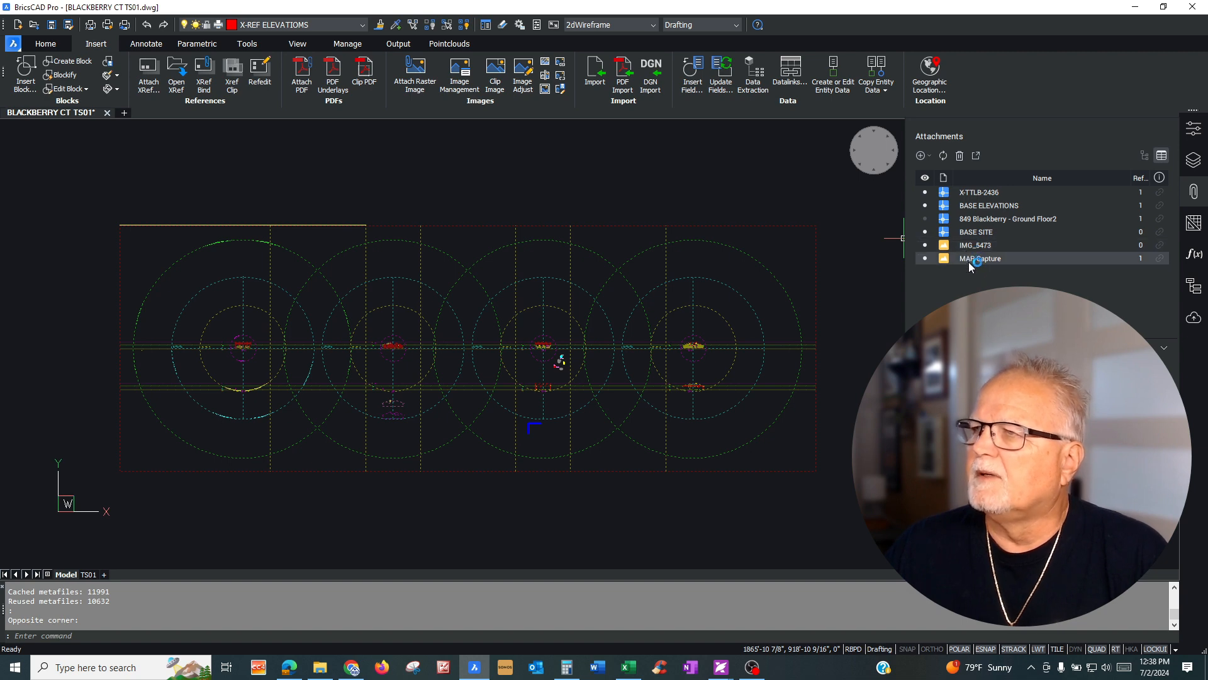
click(879, 289)
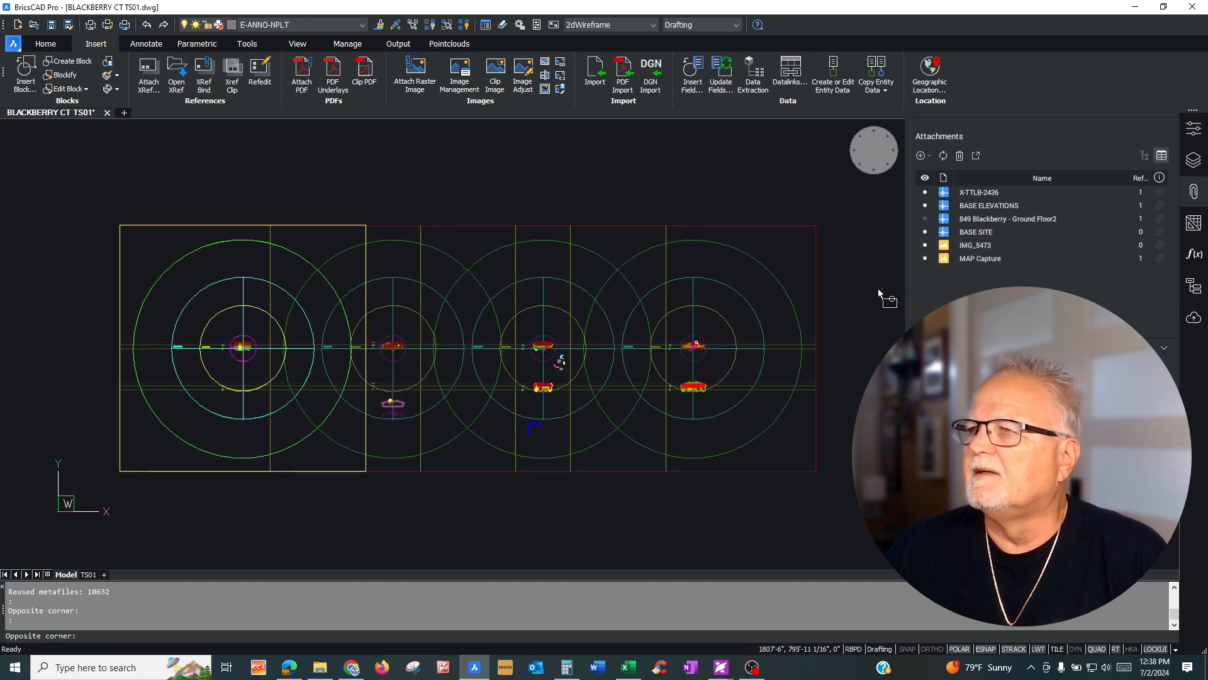
click(879, 289)
click(875, 280)
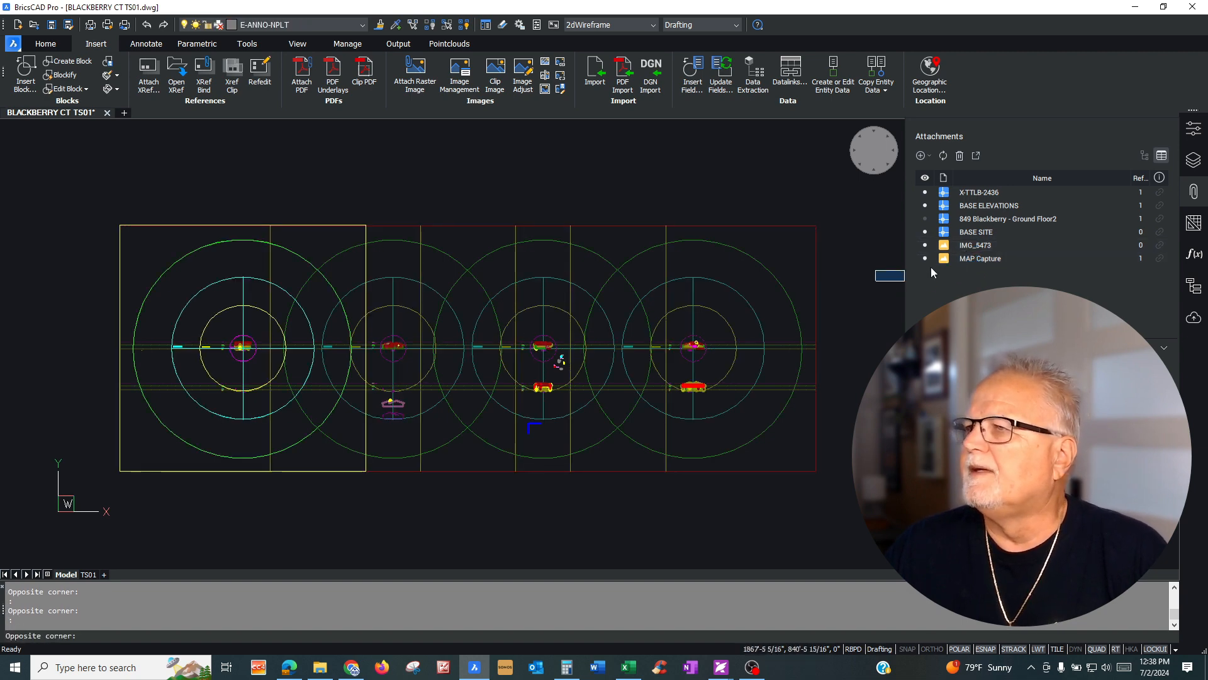
- Finish the open selection window in model space and return to the TS01 title sheet layout
click(885, 278)
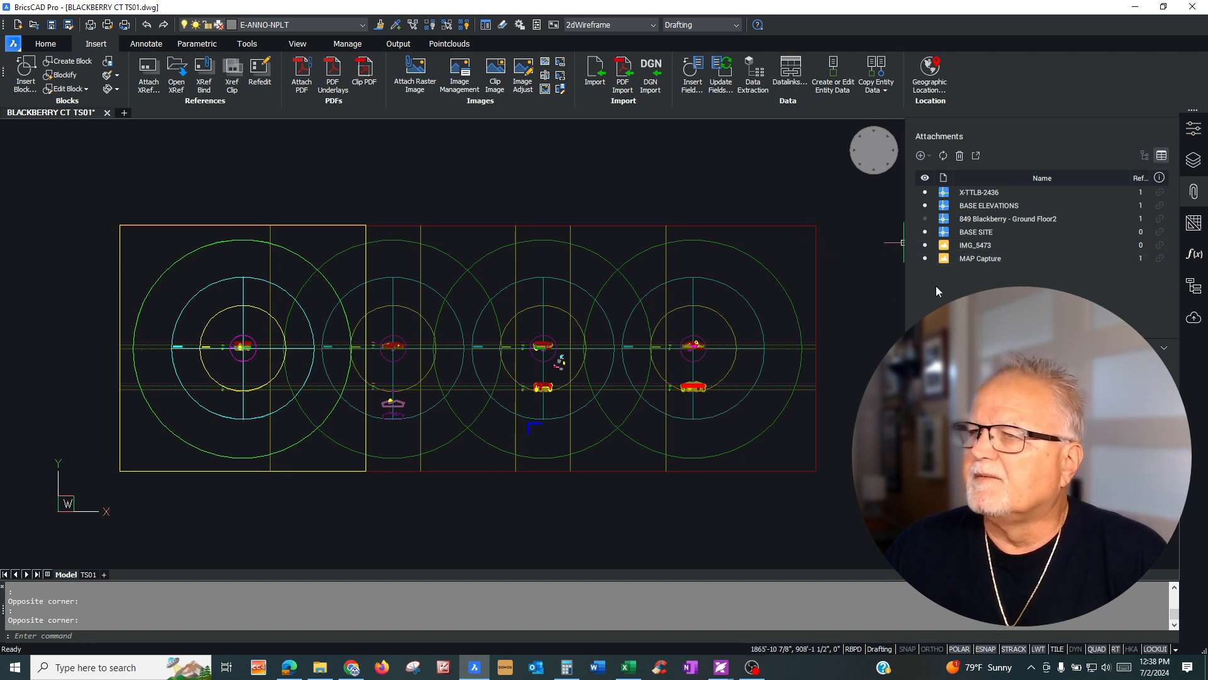
scroll(320, 289, down, 1)
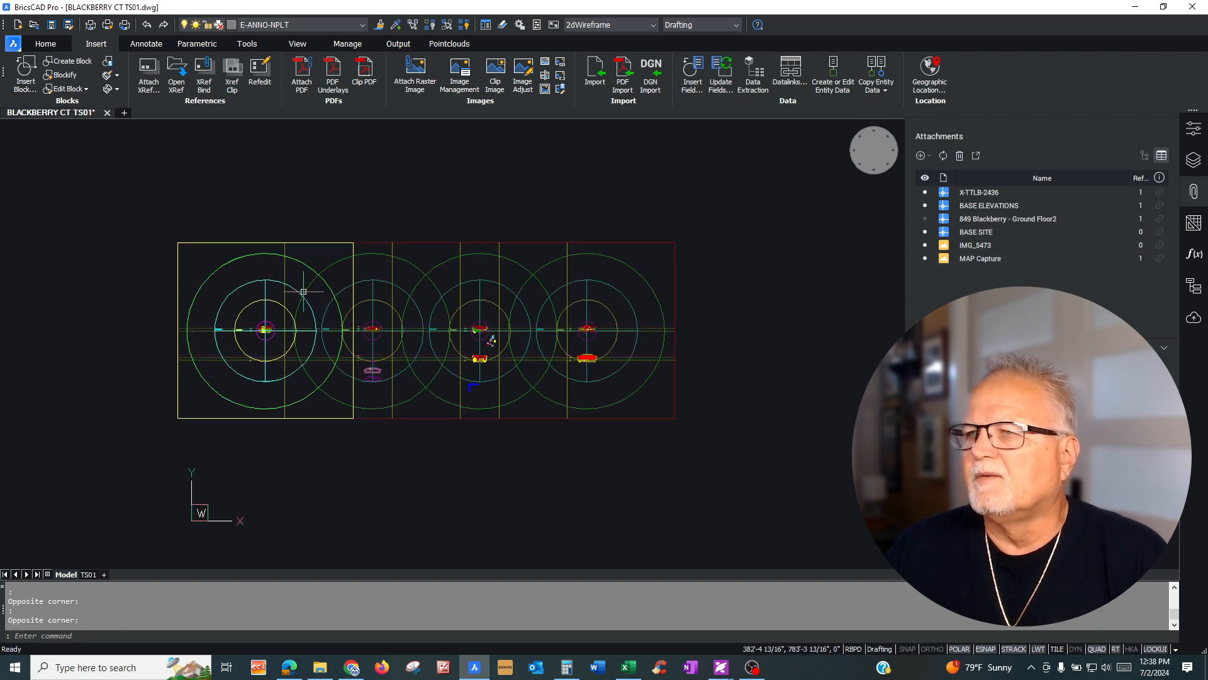
scroll(619, 324, up, 1)
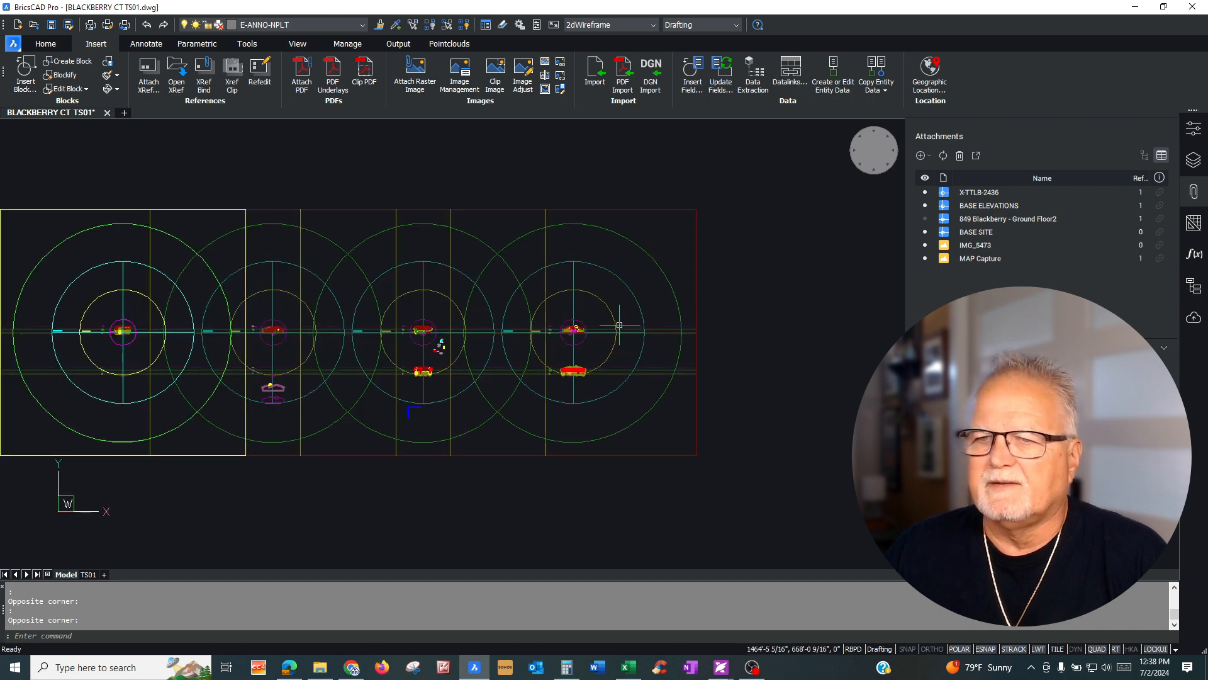
click(88, 574)
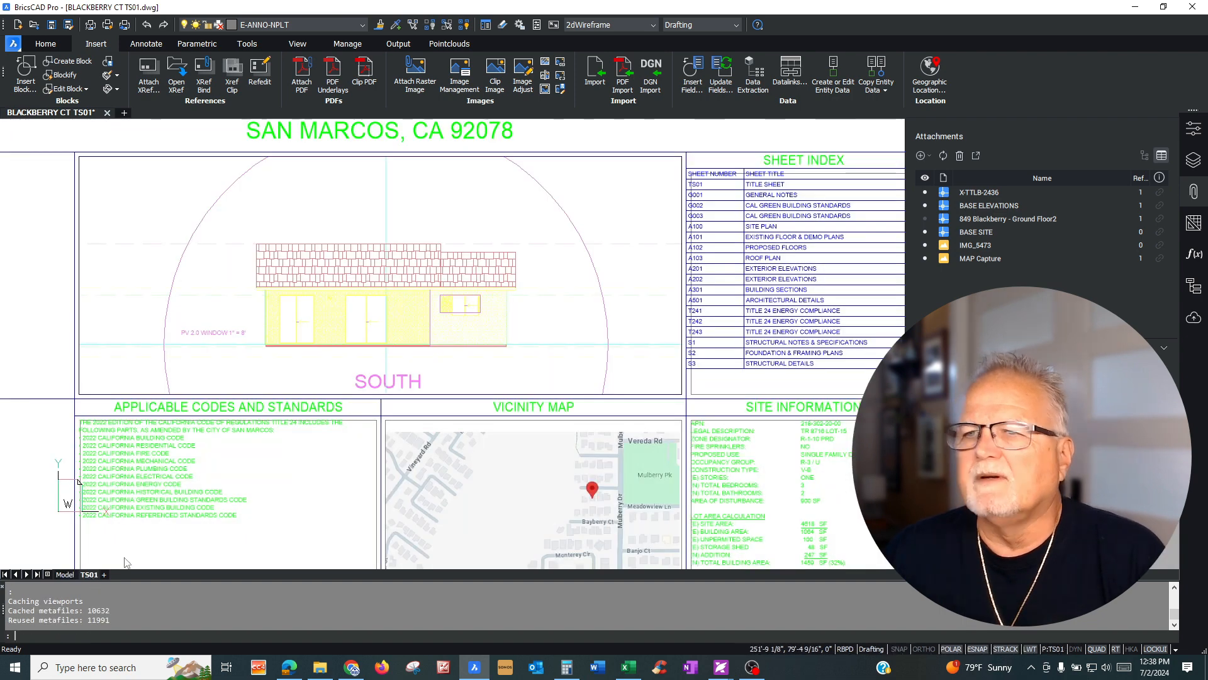
- Examine the vicinity map on the title sheet and its place in the overall sheet layout
scroll(302, 409, down, 3)
scroll(358, 480, up, 4)
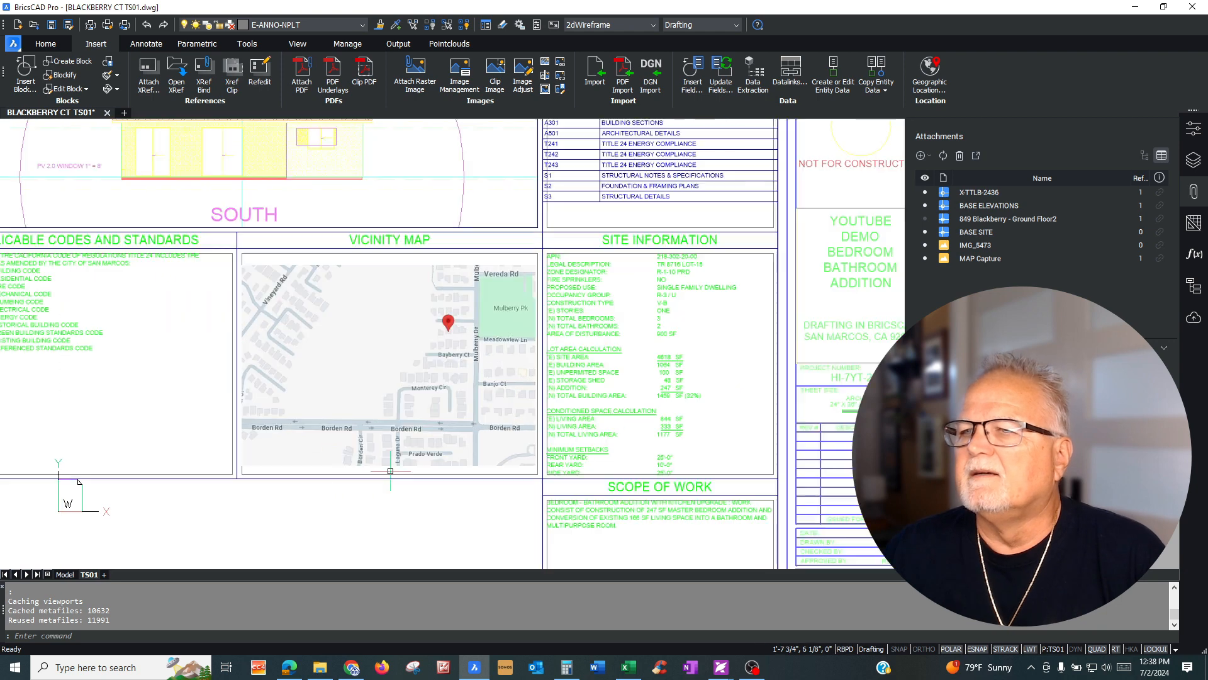
scroll(462, 414, up, 2)
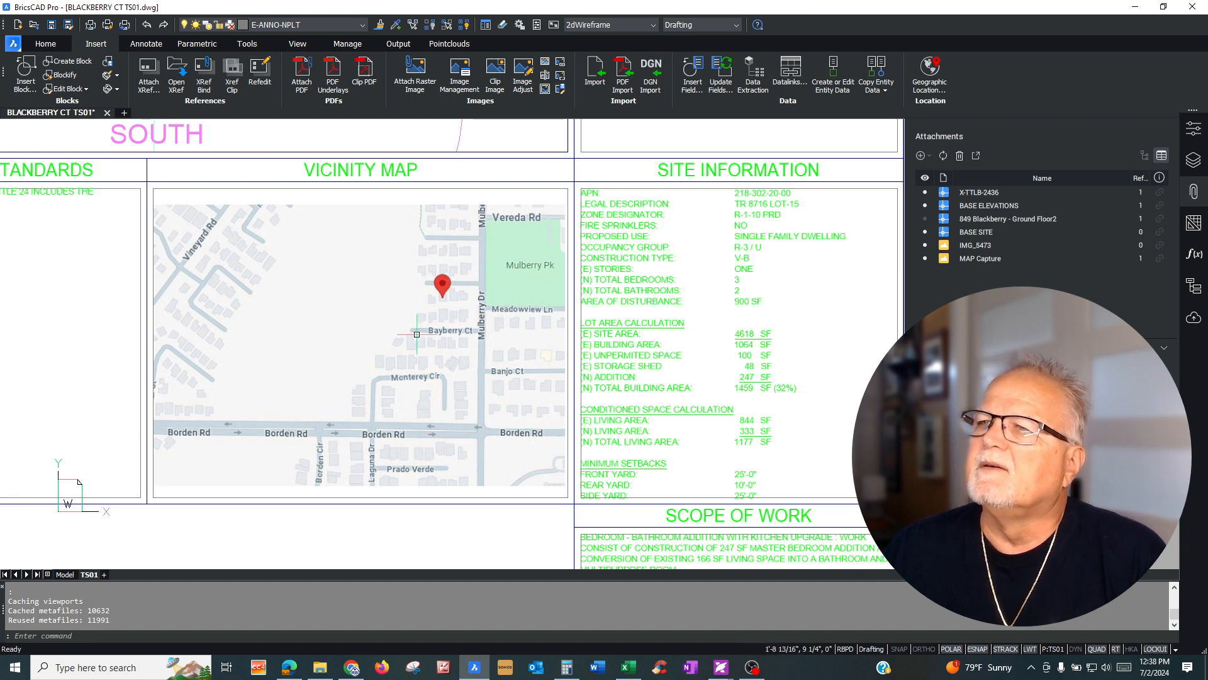
scroll(368, 397, down, 6)
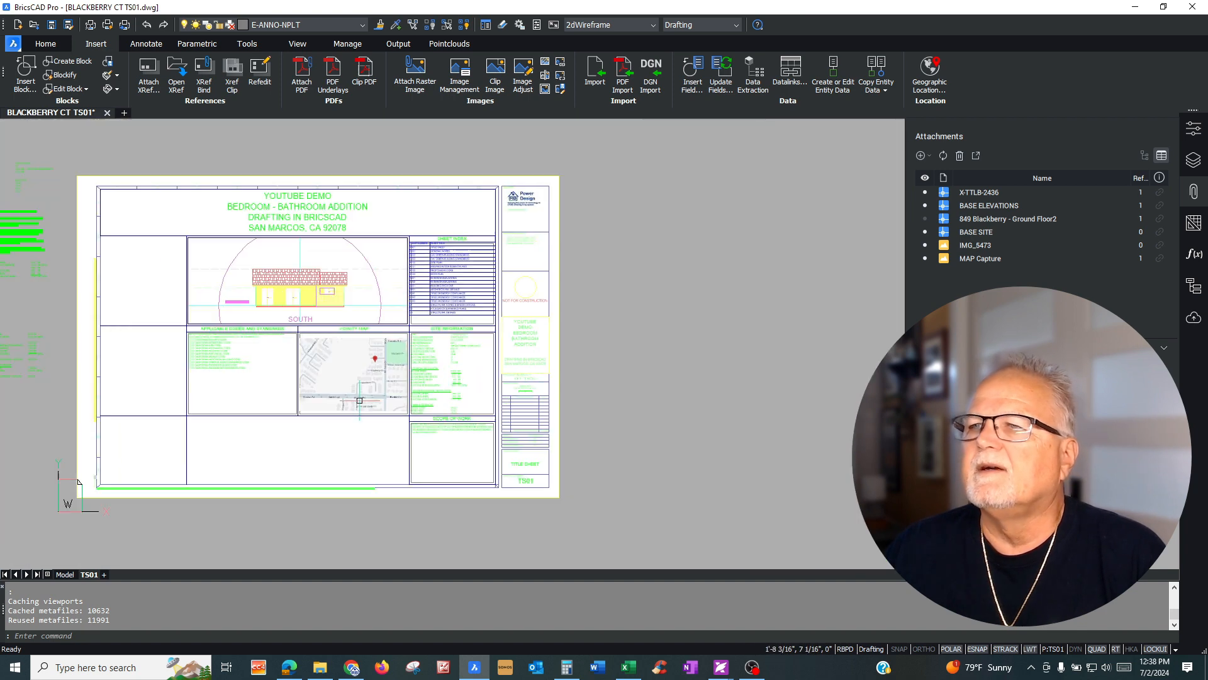
scroll(373, 273, up, 2)
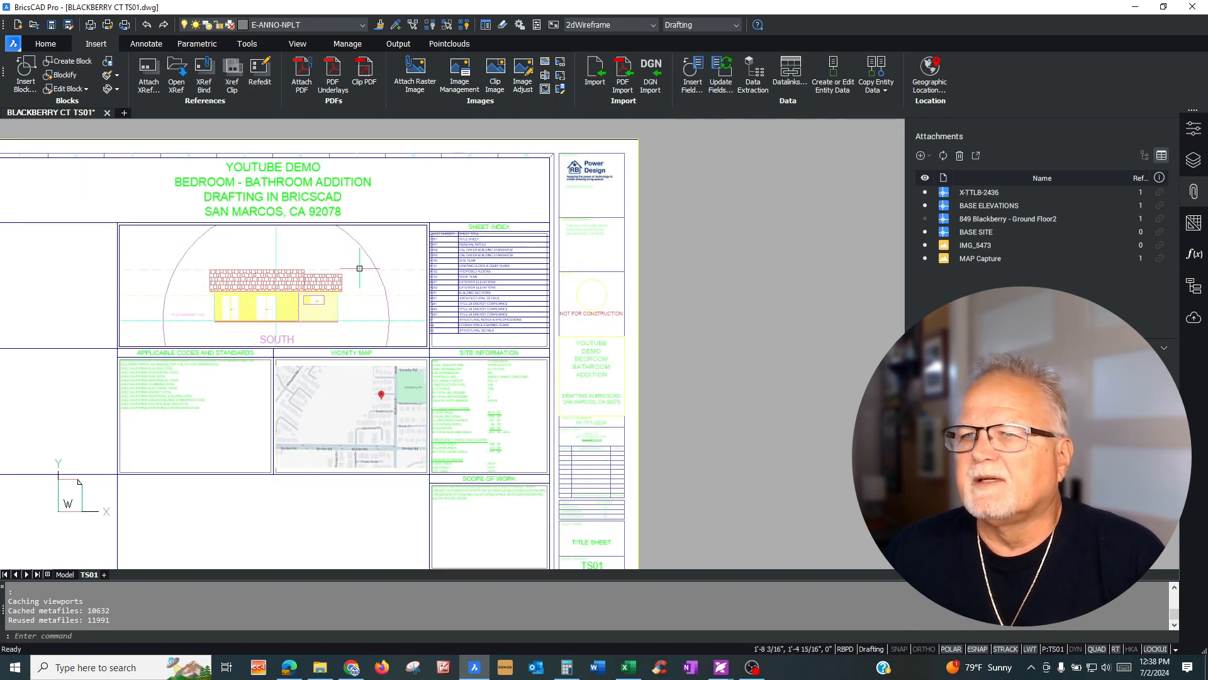
scroll(349, 337, down, 2)
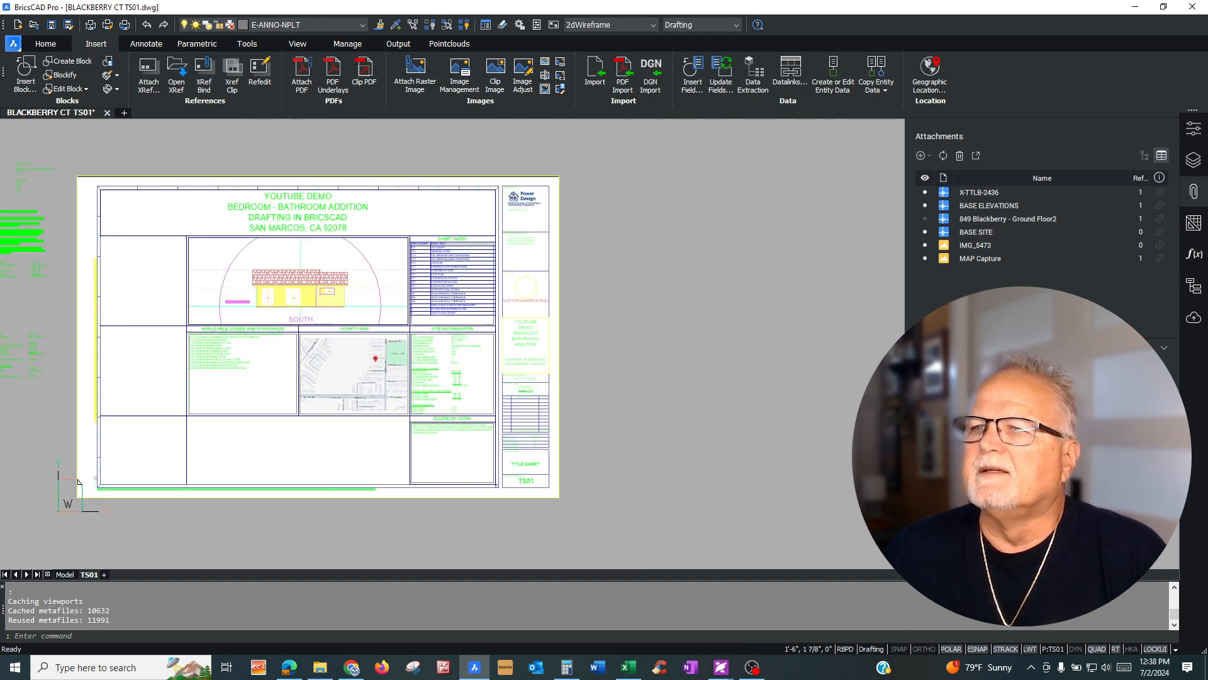
scroll(332, 469, up, 2)
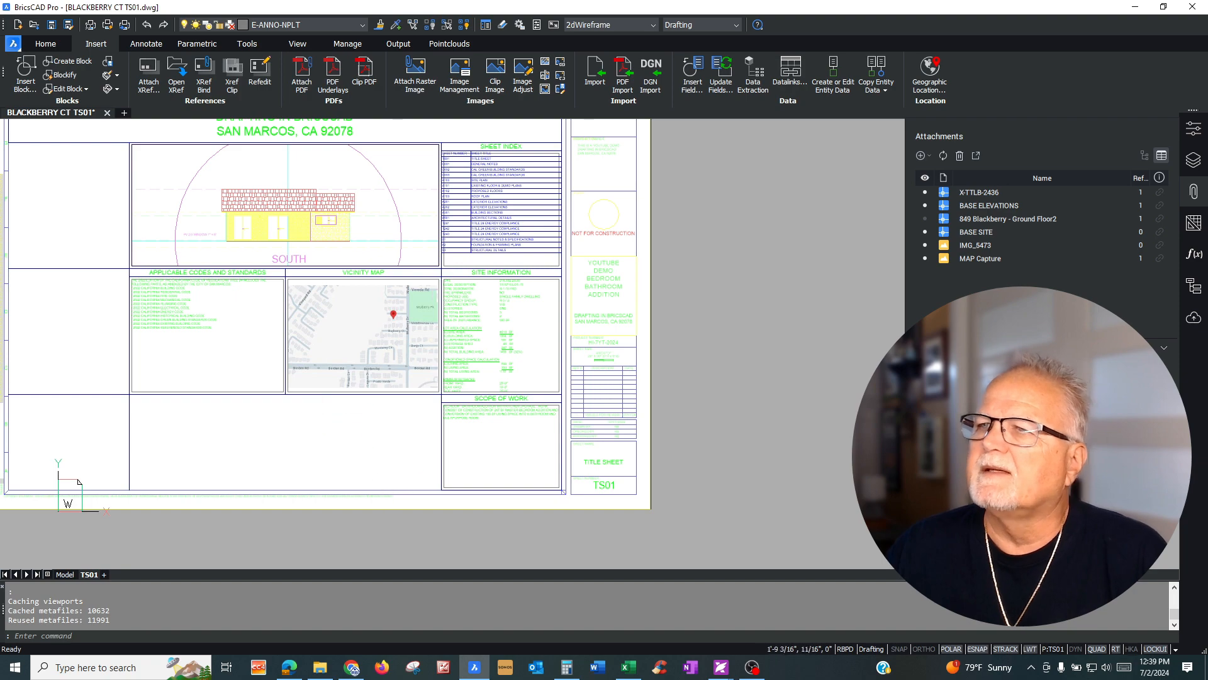
scroll(391, 488, down, 2)
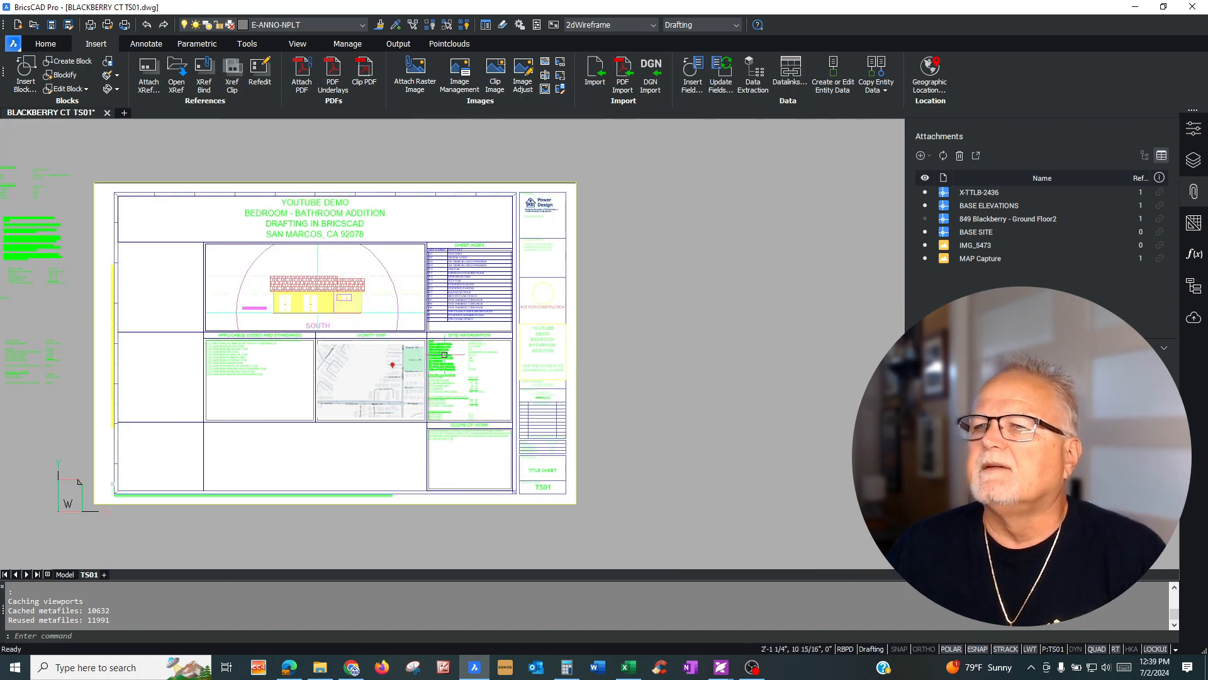
- Select the vicinity map image to check its extent on the sheet, and deselect it
scroll(440, 352, up, 1)
scroll(356, 360, up, 3)
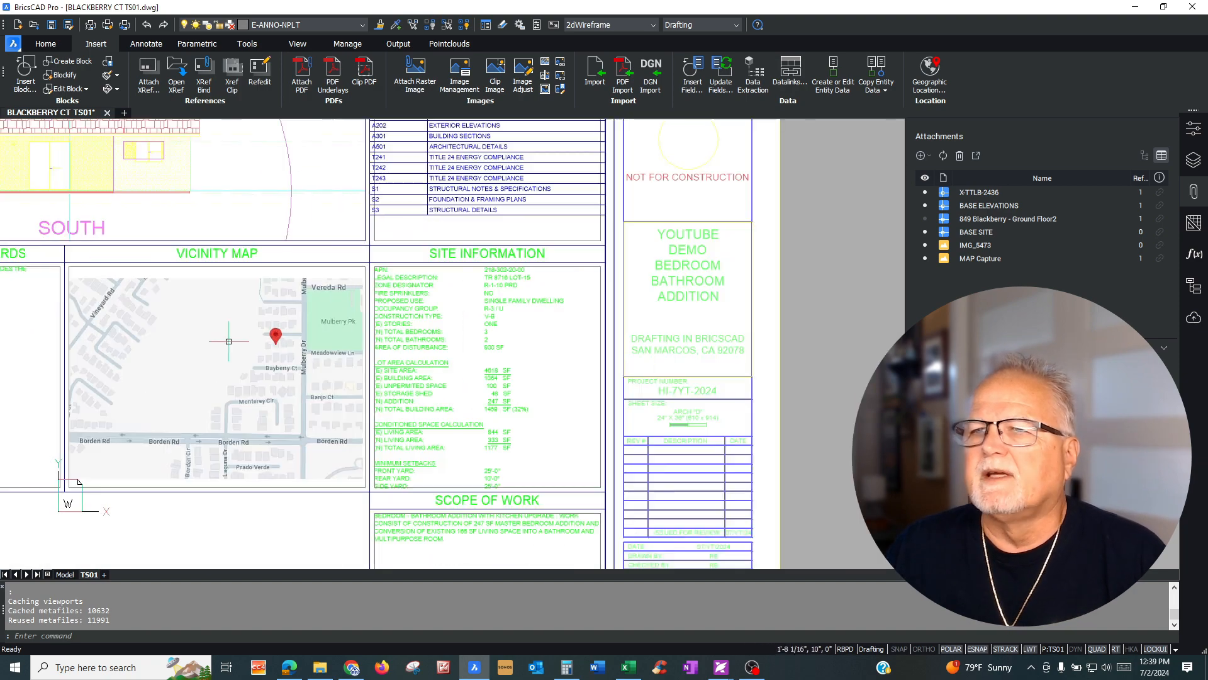
click(235, 279)
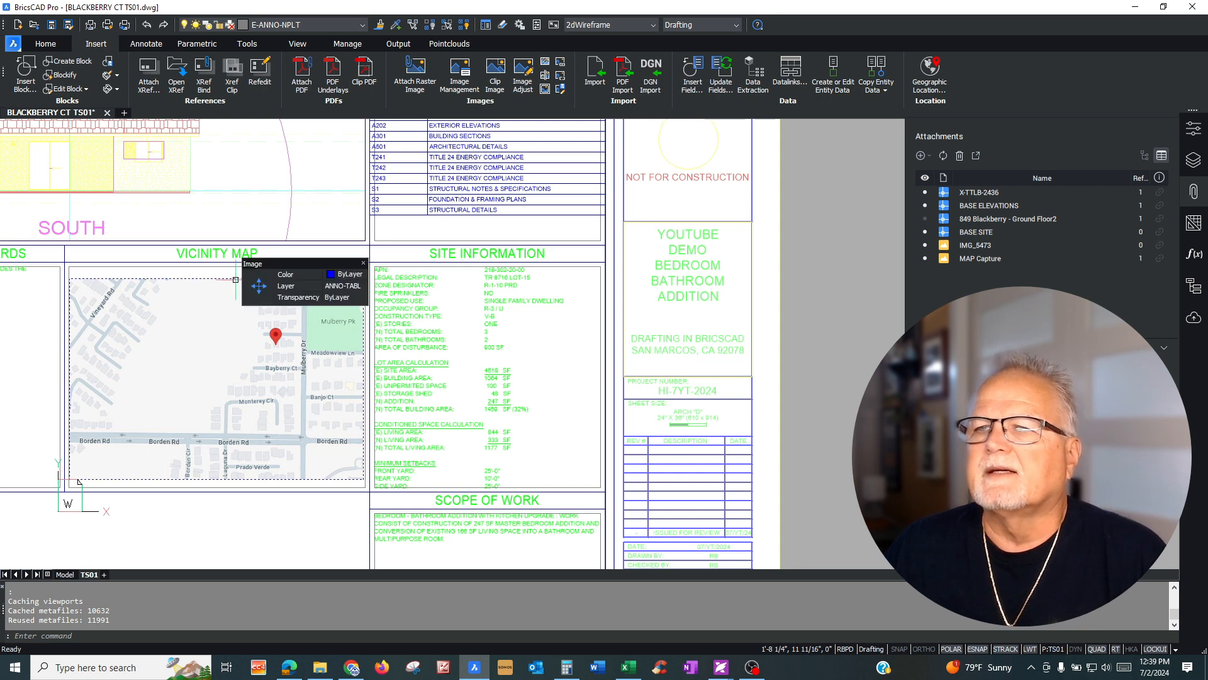
mouse_move(235, 279)
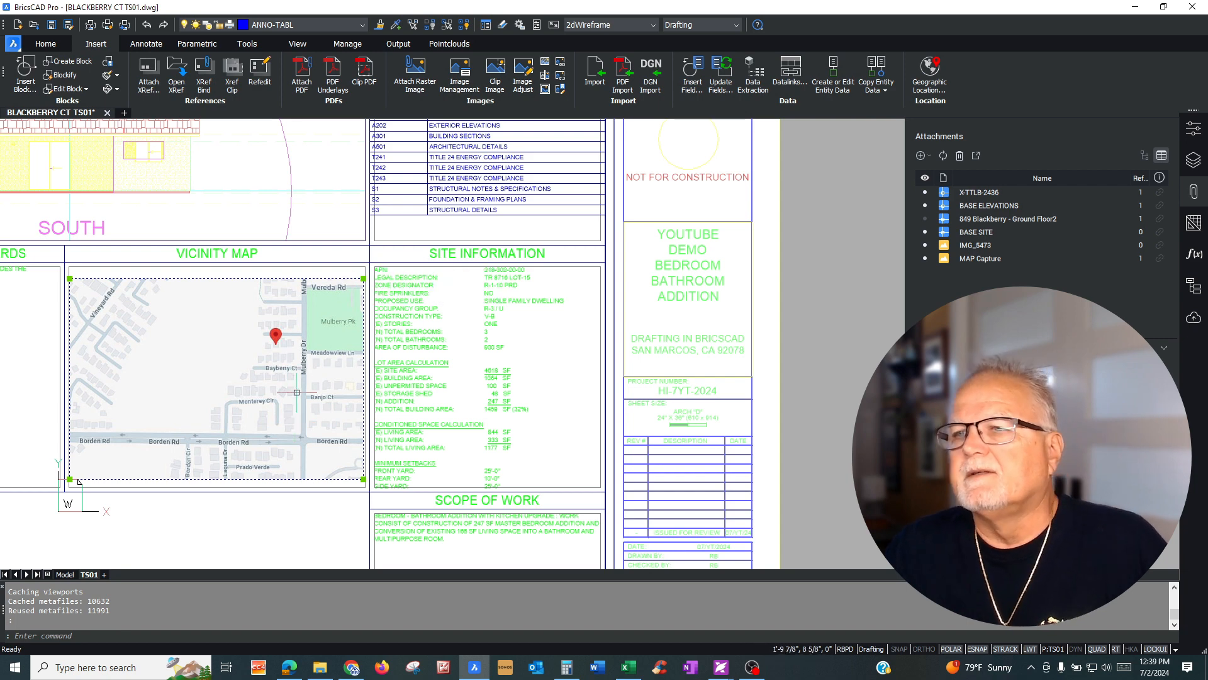
key(Escape)
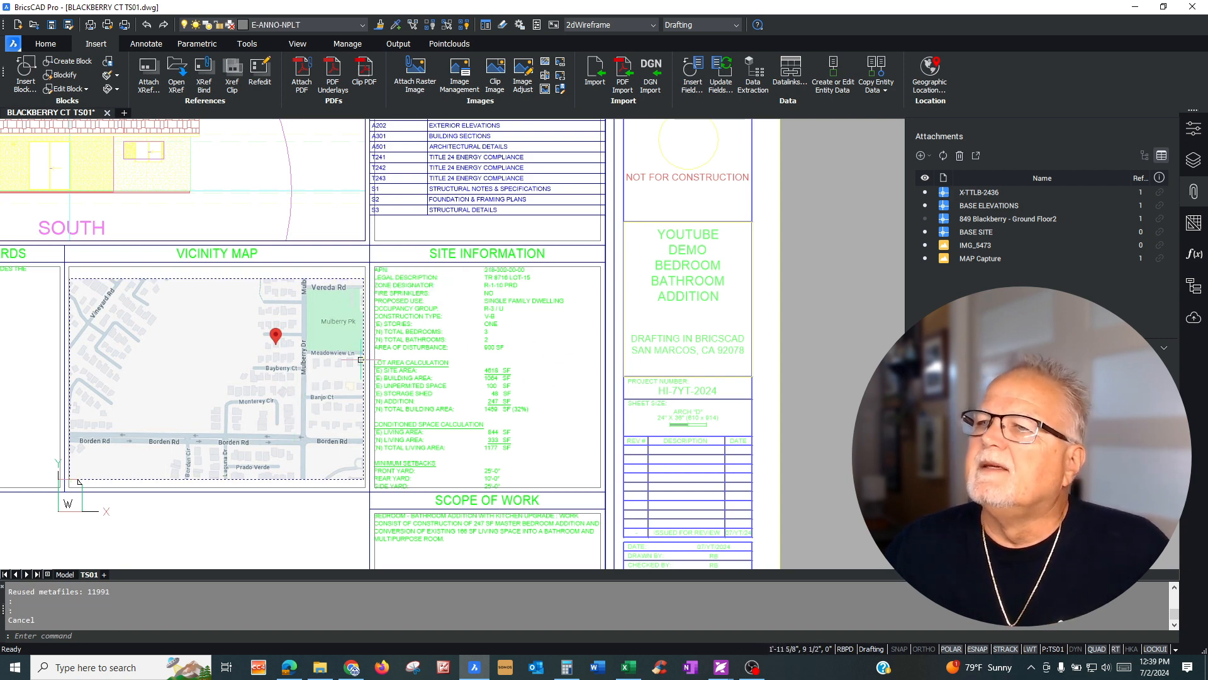
- Examine the first entries of the site information block, including the legal description and zone designator
scroll(582, 273, down, 1)
scroll(582, 273, up, 3)
scroll(582, 273, down, 2)
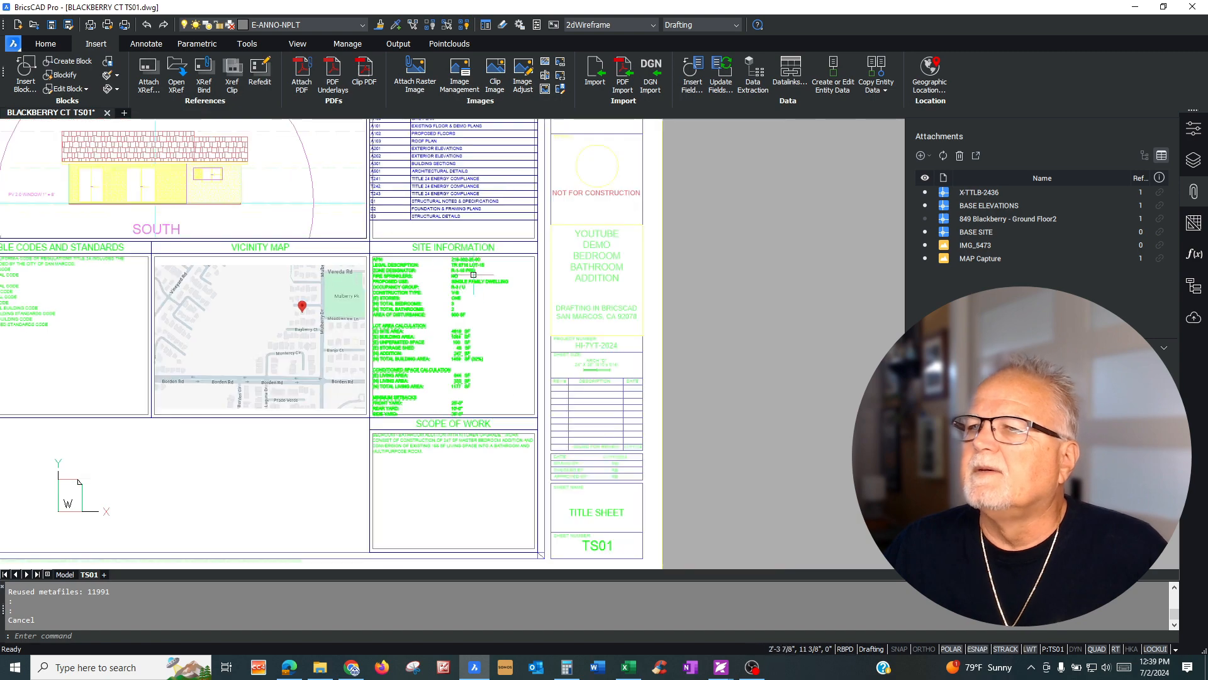
scroll(532, 260, up, 4)
scroll(532, 261, up, 1)
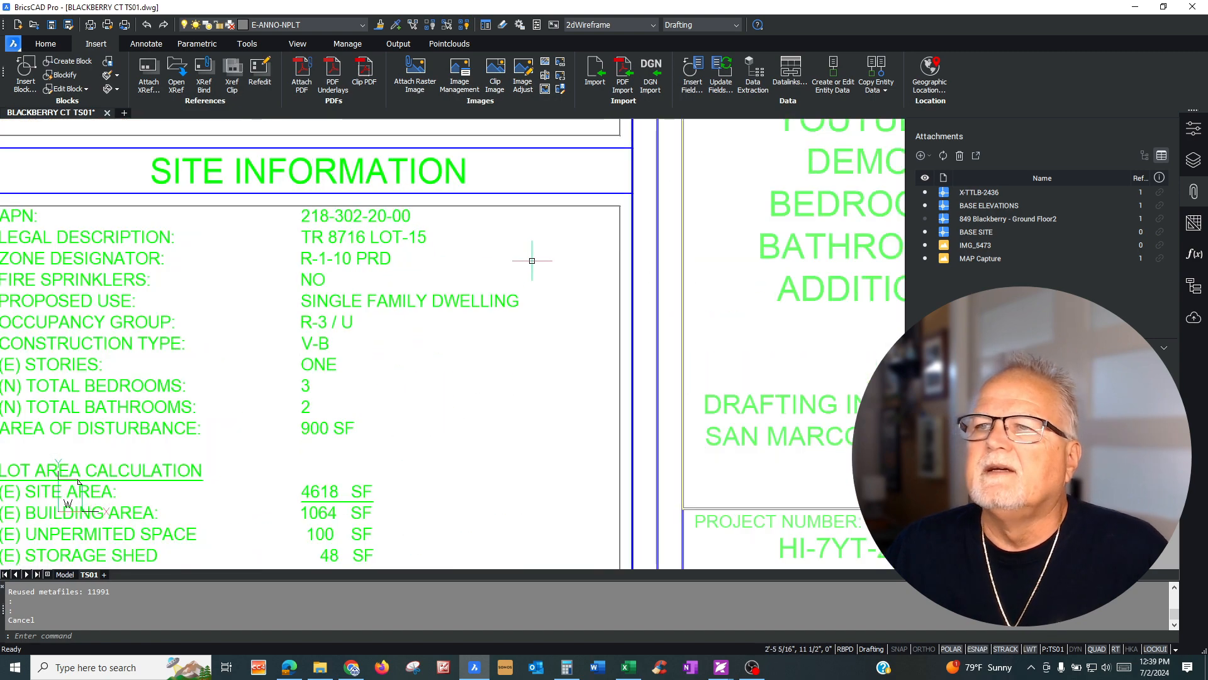
scroll(532, 261, down, 1)
scroll(309, 256, up, 2)
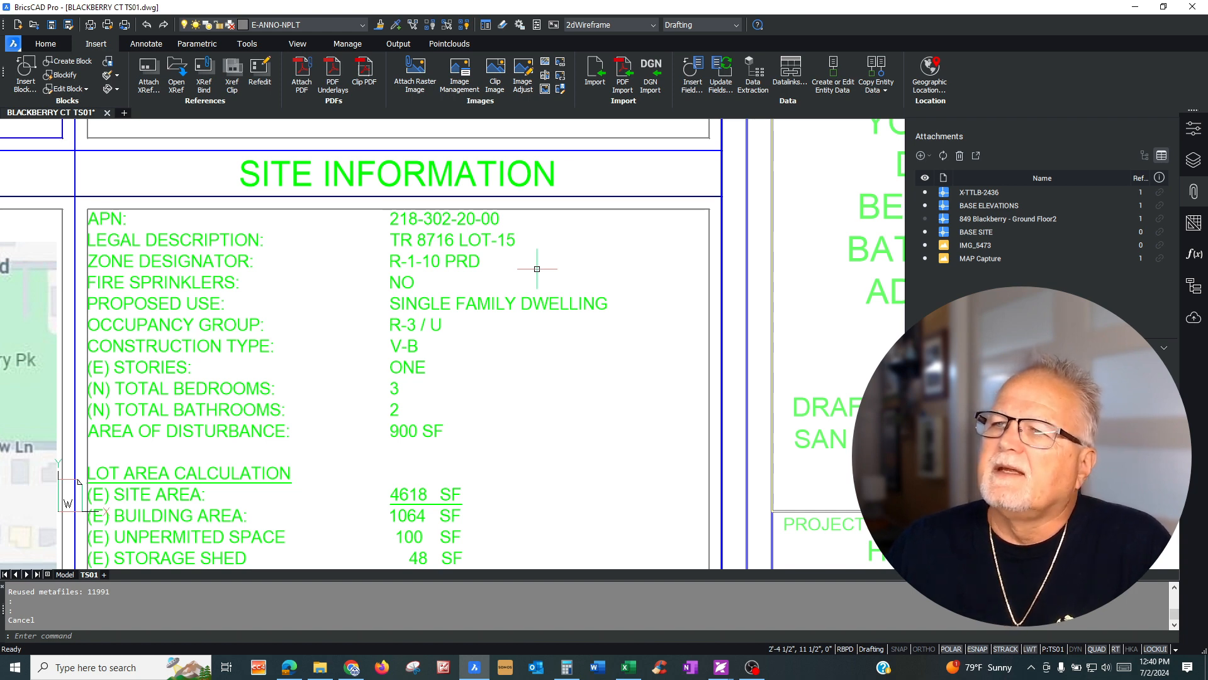
scroll(384, 283, up, 2)
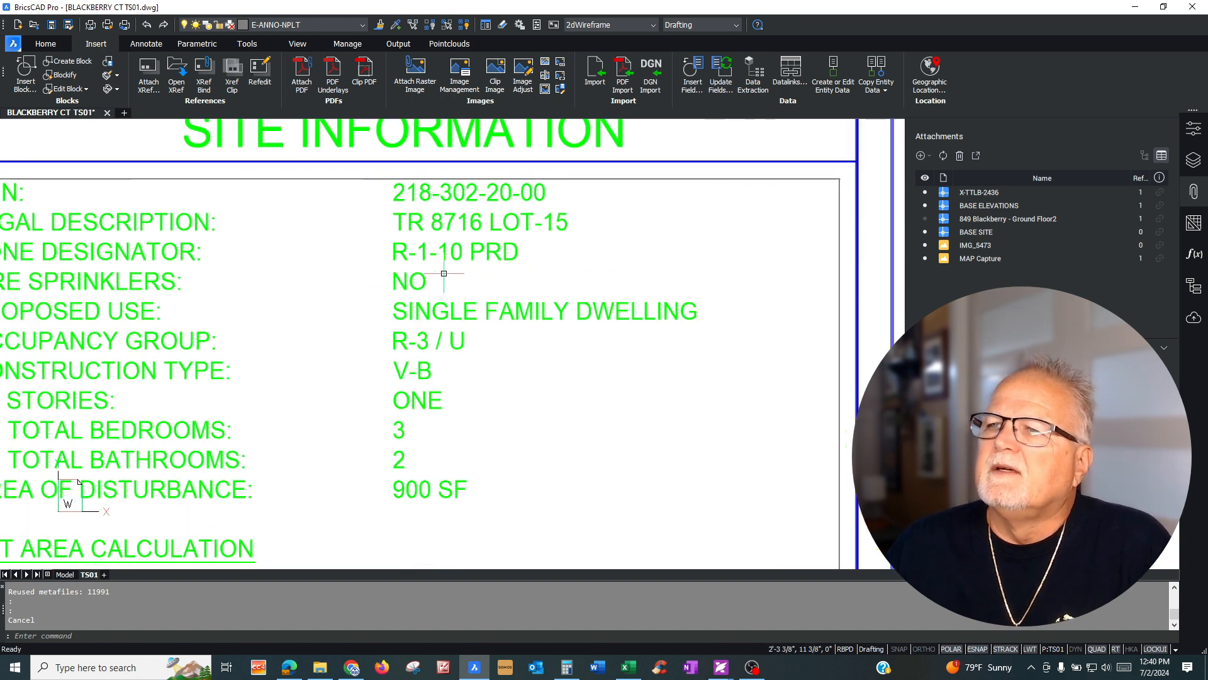
mouse_move(451, 267)
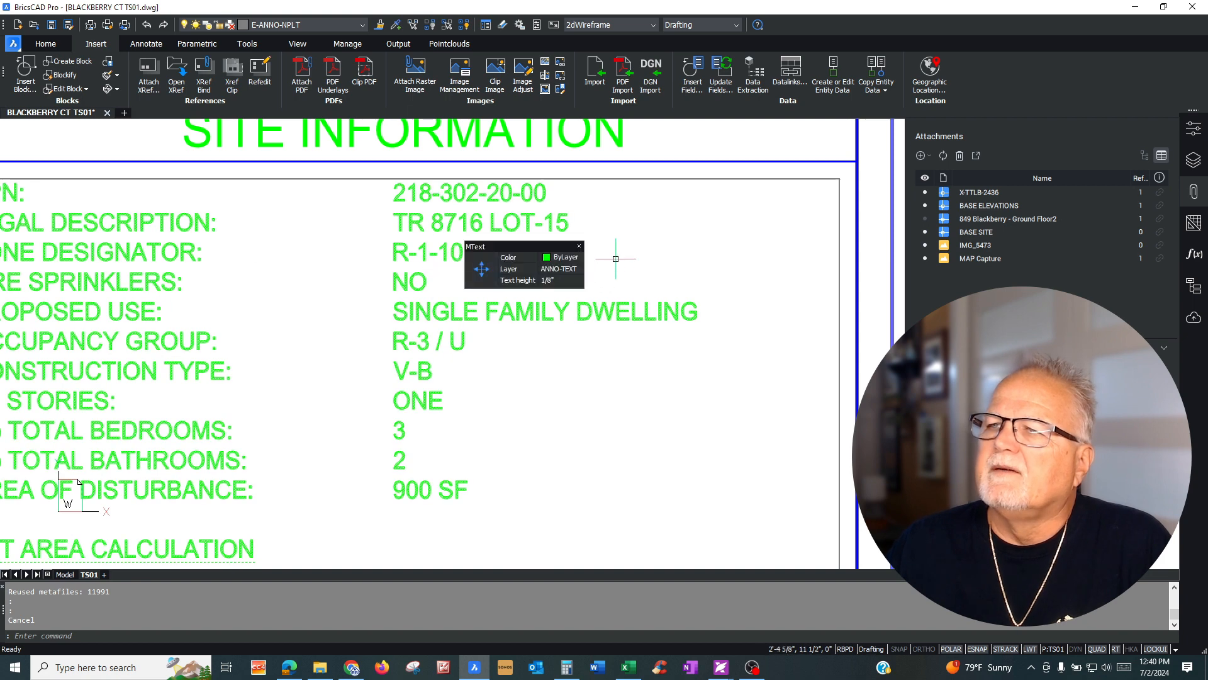
scroll(615, 259, down, 1)
scroll(597, 261, up, 1)
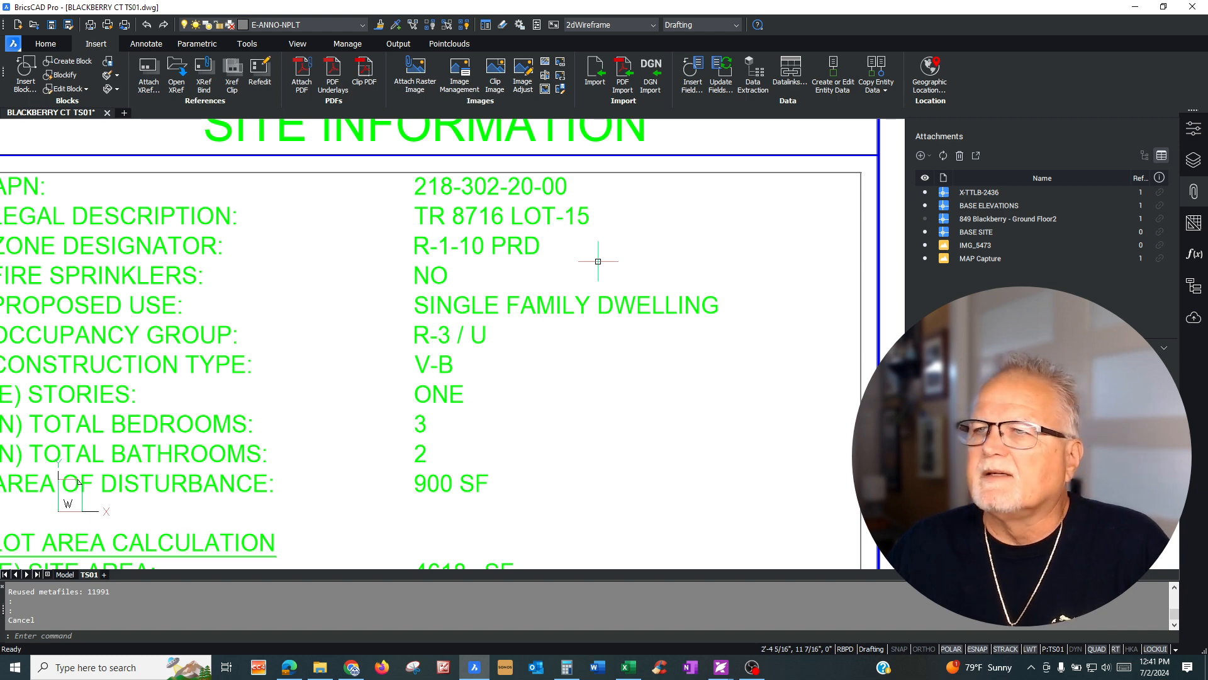
- Examine the fire sprinklers, proposed use and occupancy group entries in the site information block
scroll(629, 302, down, 3)
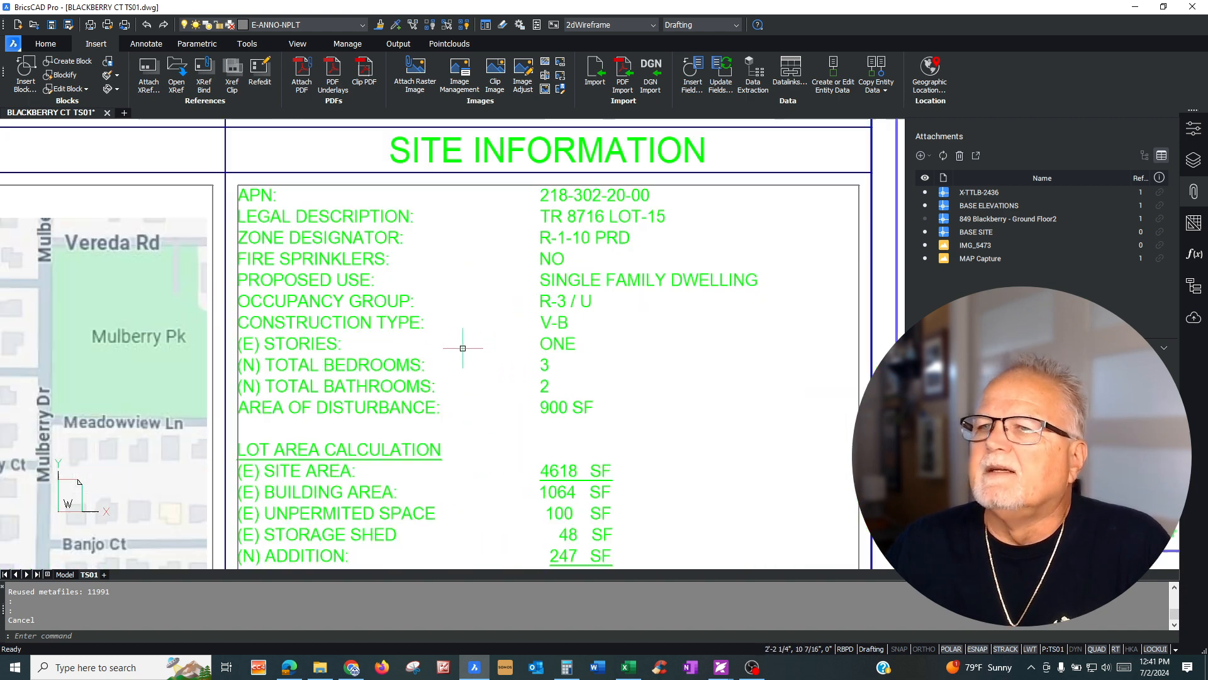
scroll(436, 310, up, 2)
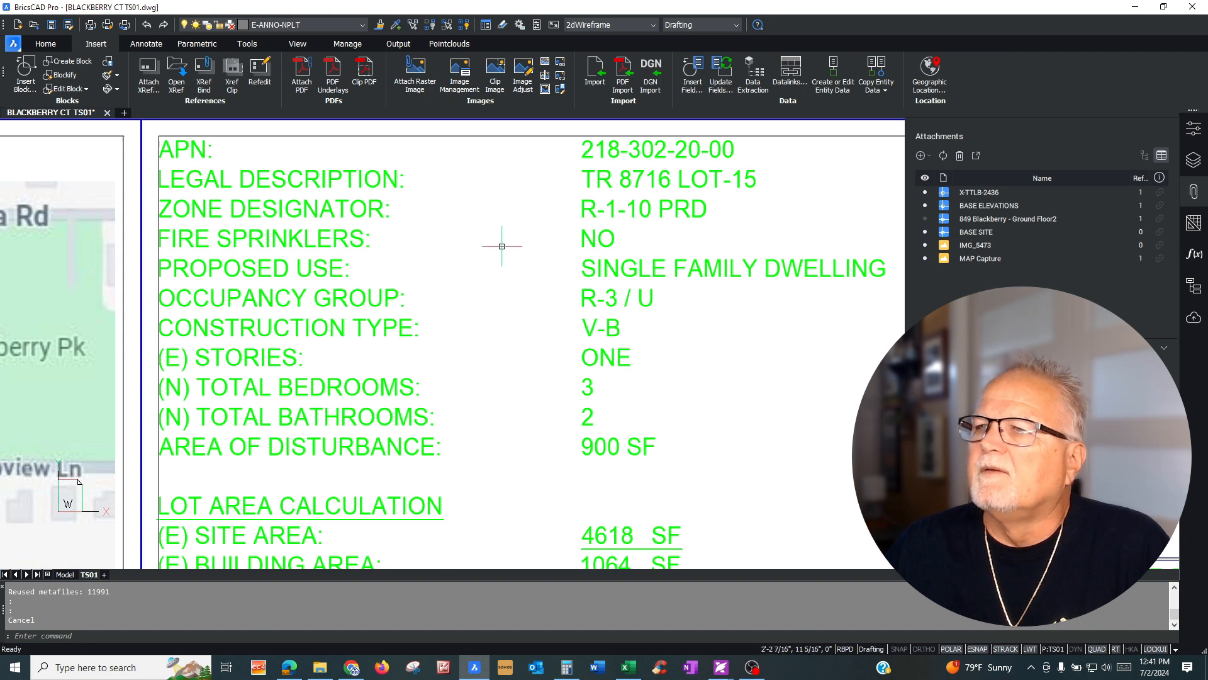
scroll(489, 305, down, 1)
scroll(485, 305, up, 1)
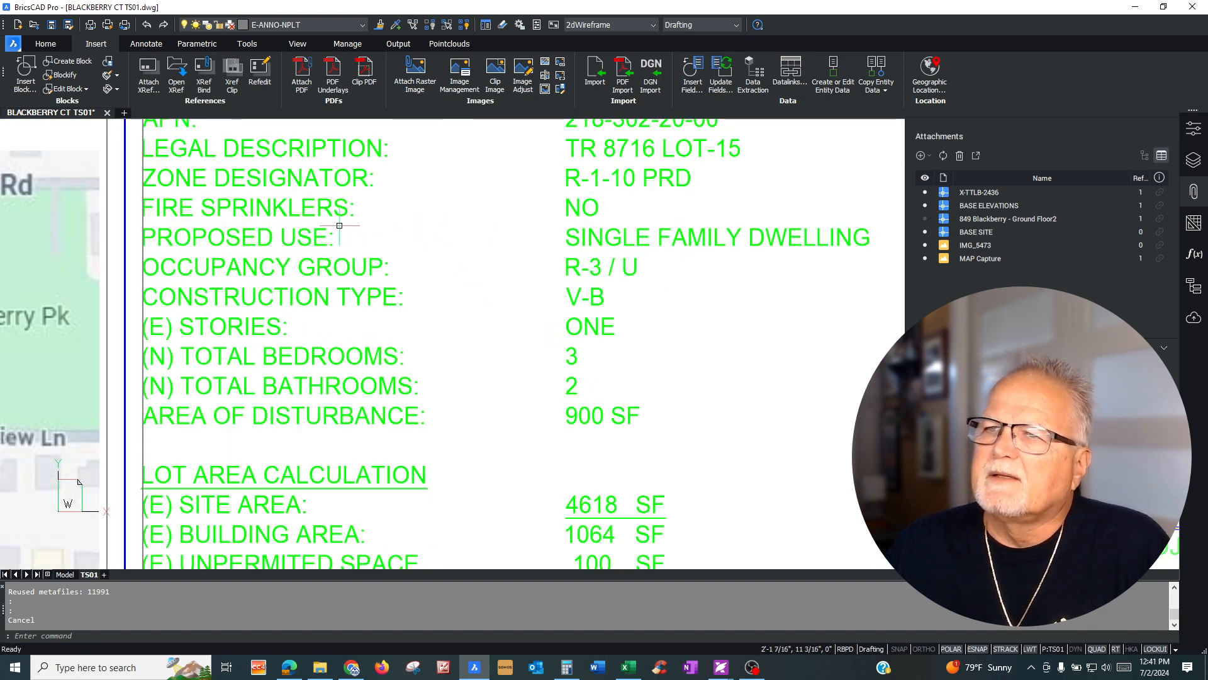
scroll(410, 262, down, 1)
scroll(426, 262, up, 1)
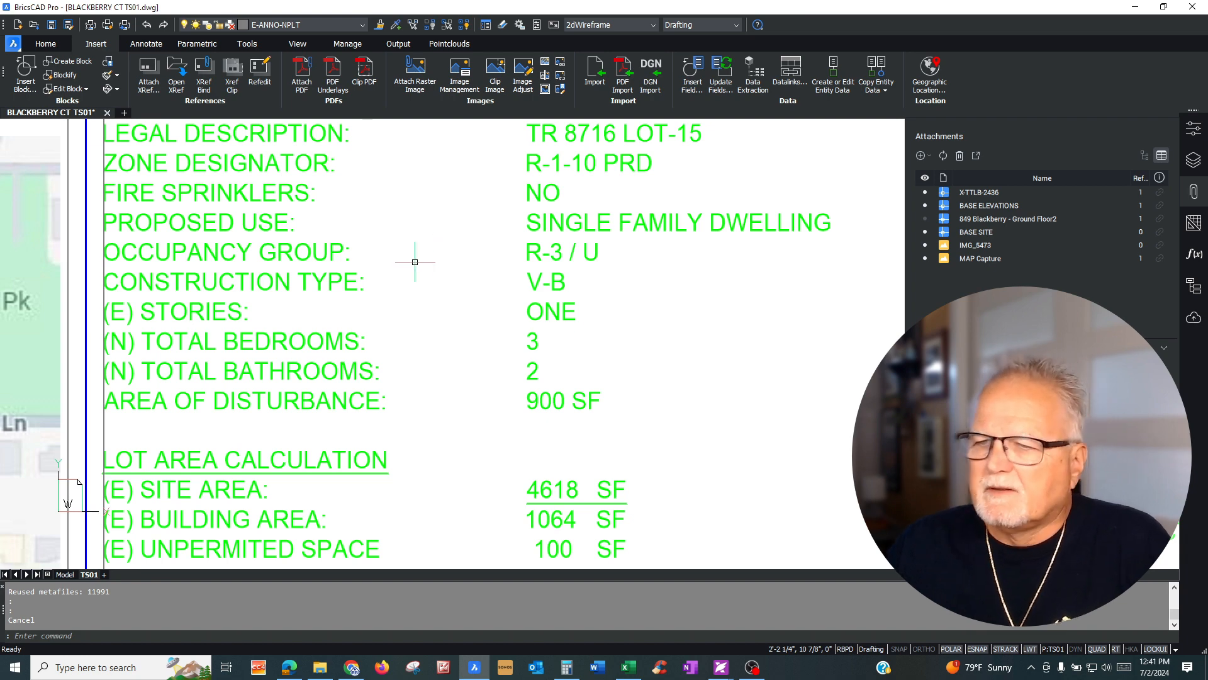
- Switch to Chrome to check the San Marcos, CA type V-B construction map search results, and examine the construction type entry on the title sheet
click(350, 670)
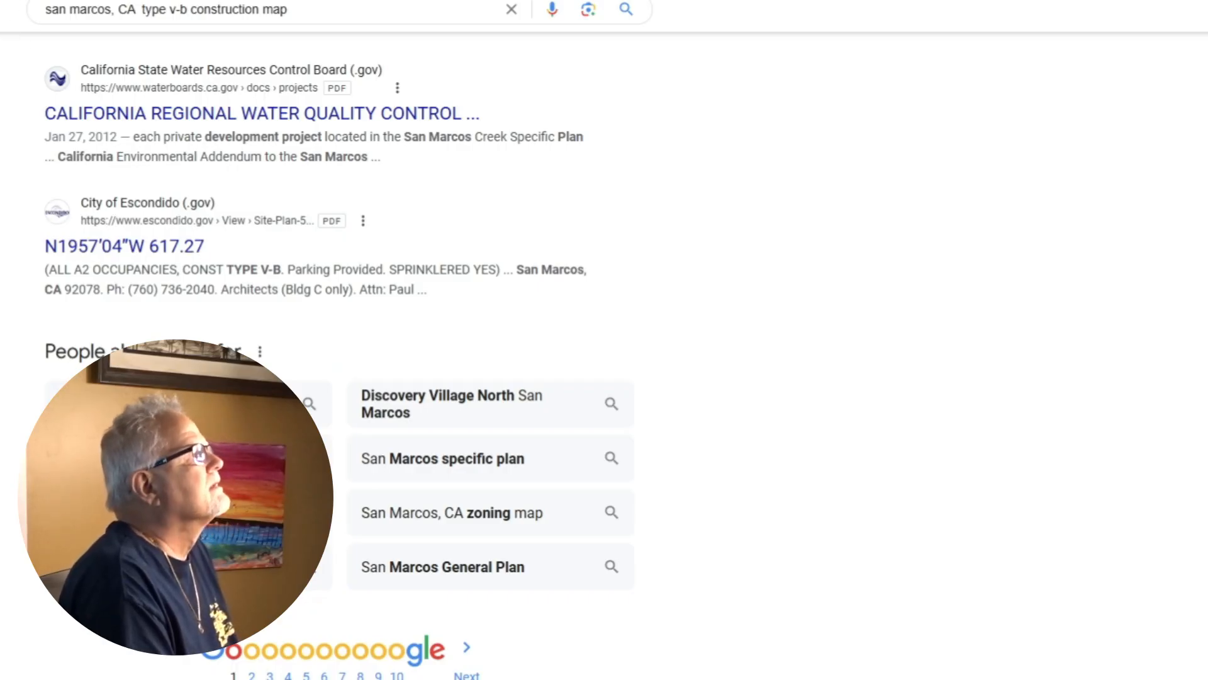
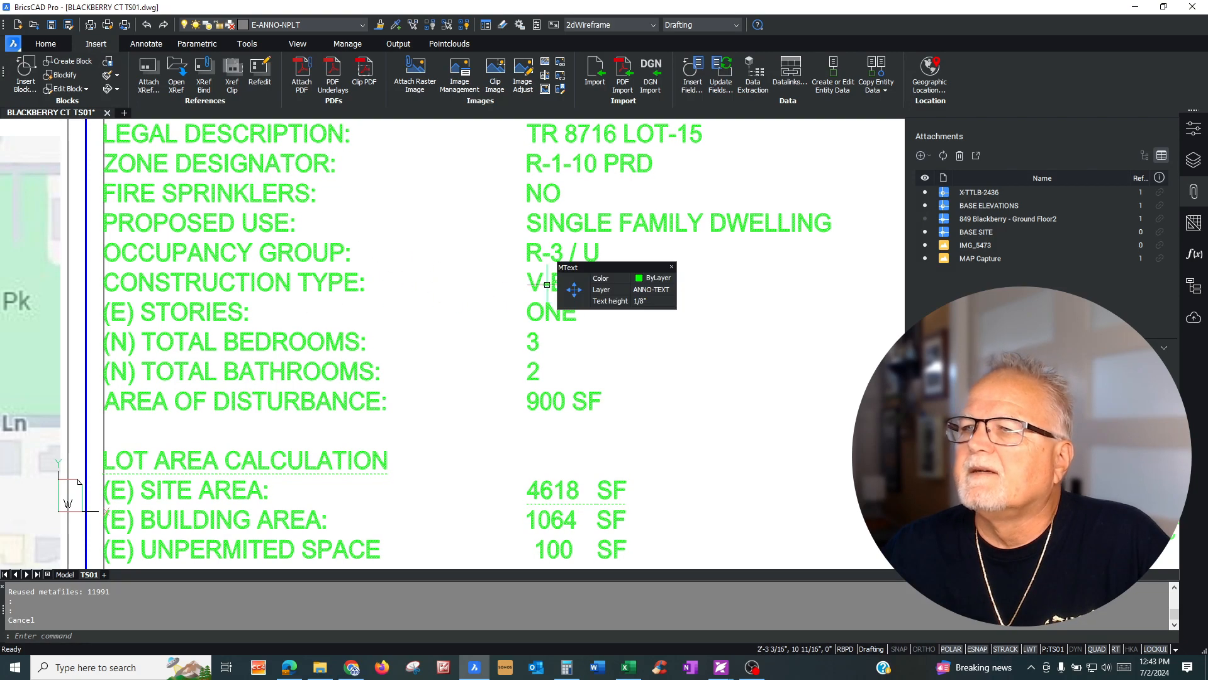
scroll(505, 288, down, 2)
scroll(561, 286, up, 2)
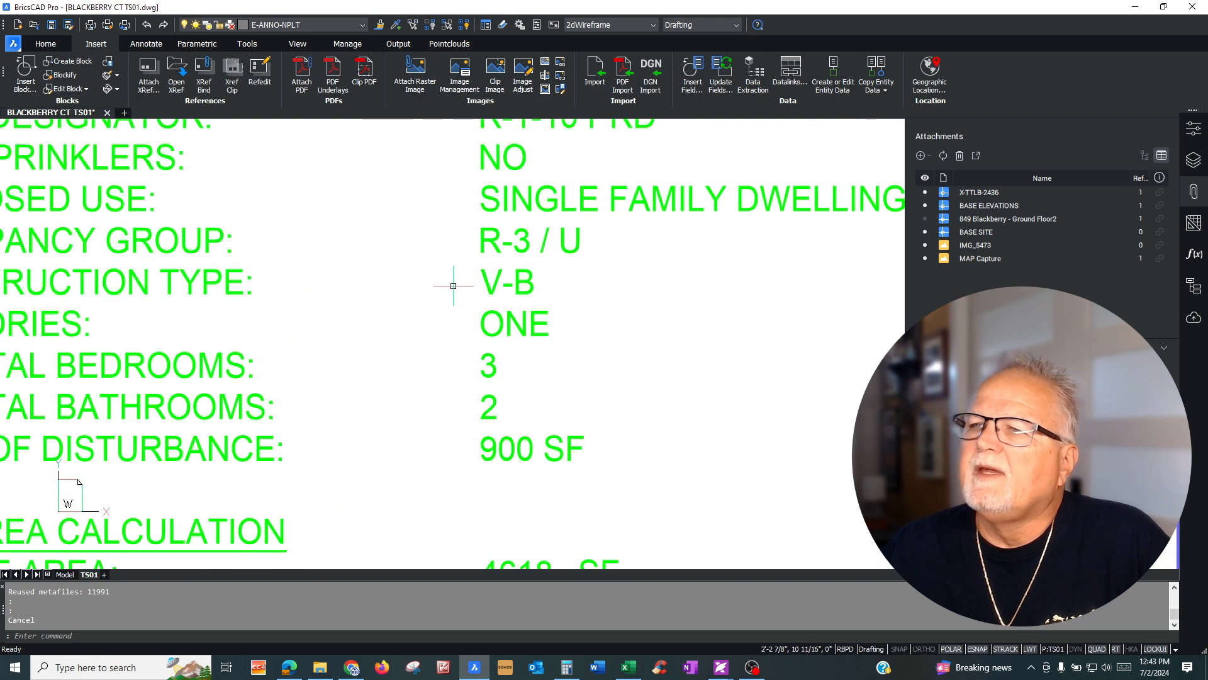
scroll(604, 309, down, 1)
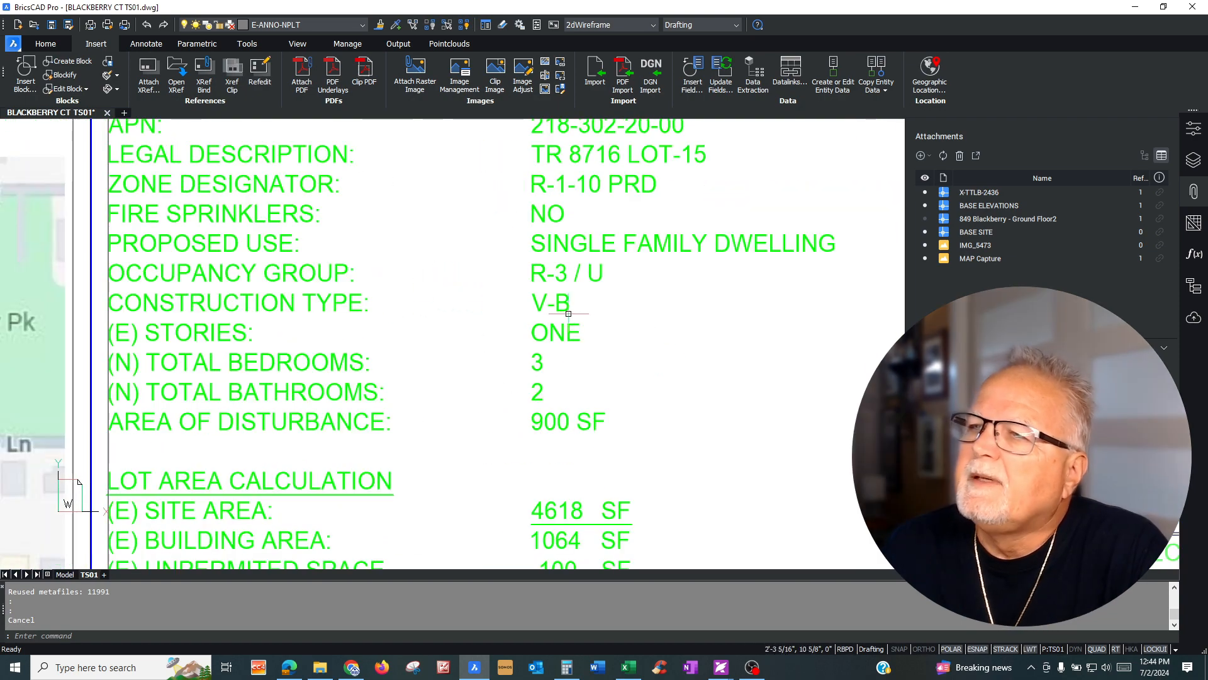
scroll(558, 308, up, 1)
scroll(556, 302, down, 1)
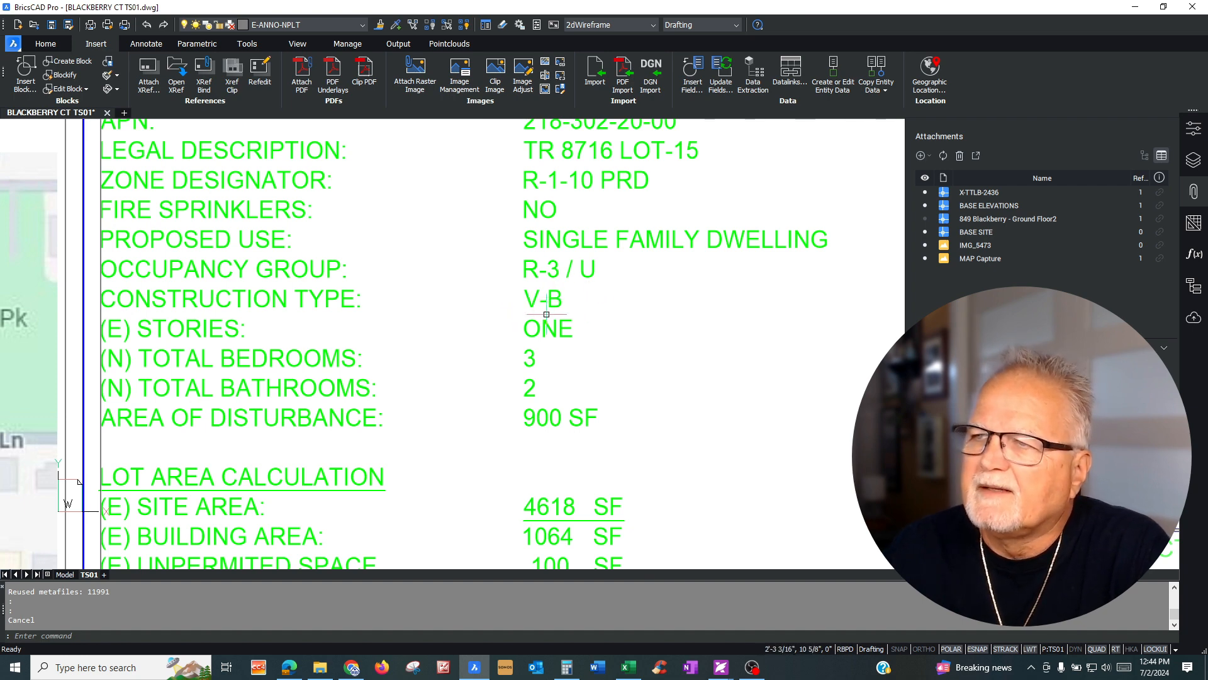
scroll(545, 313, up, 1)
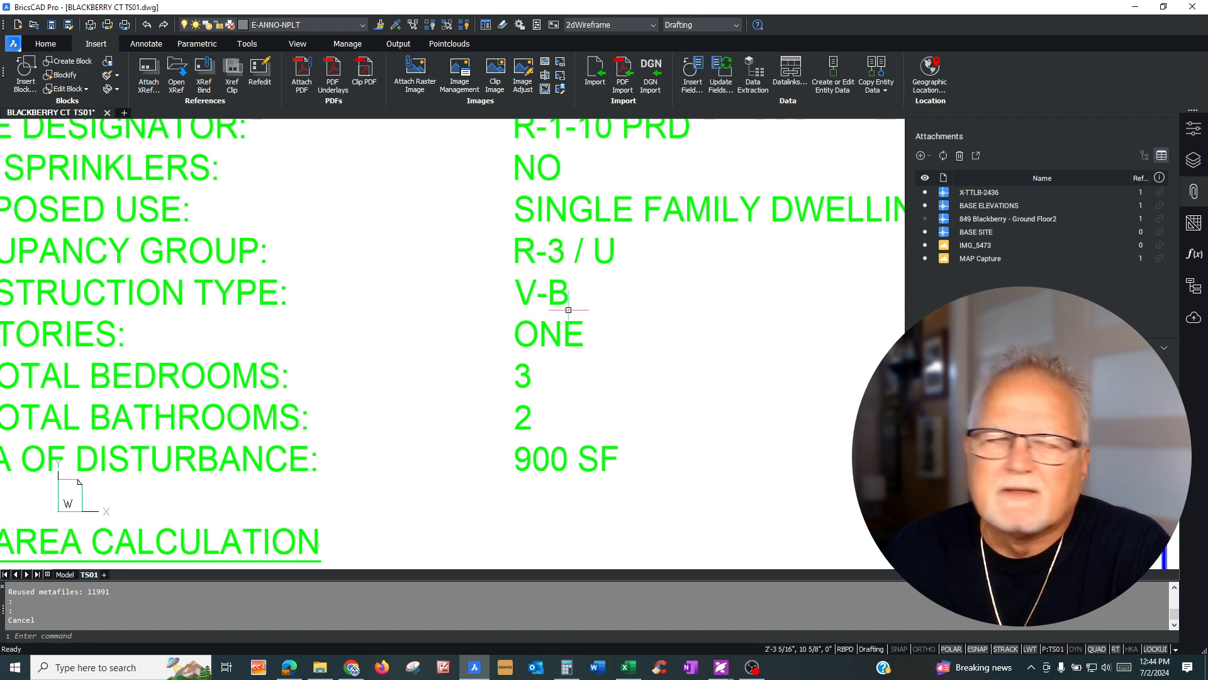
scroll(634, 301, down, 1)
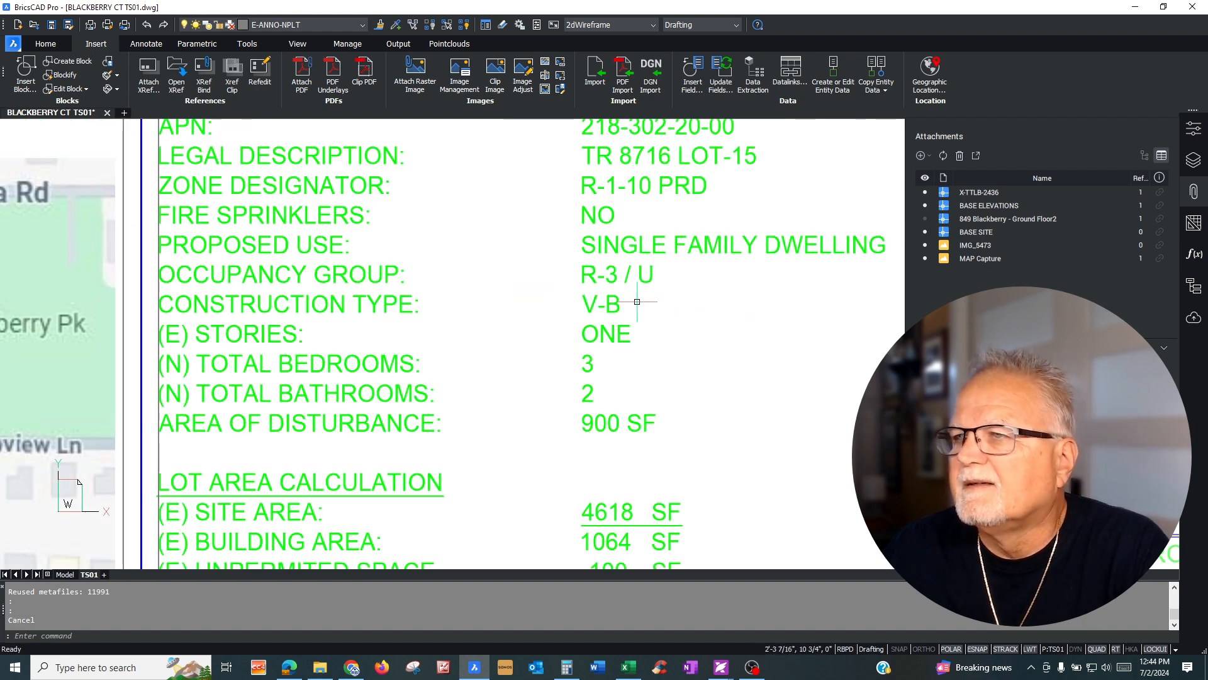
scroll(634, 302, up, 1)
scroll(634, 301, down, 1)
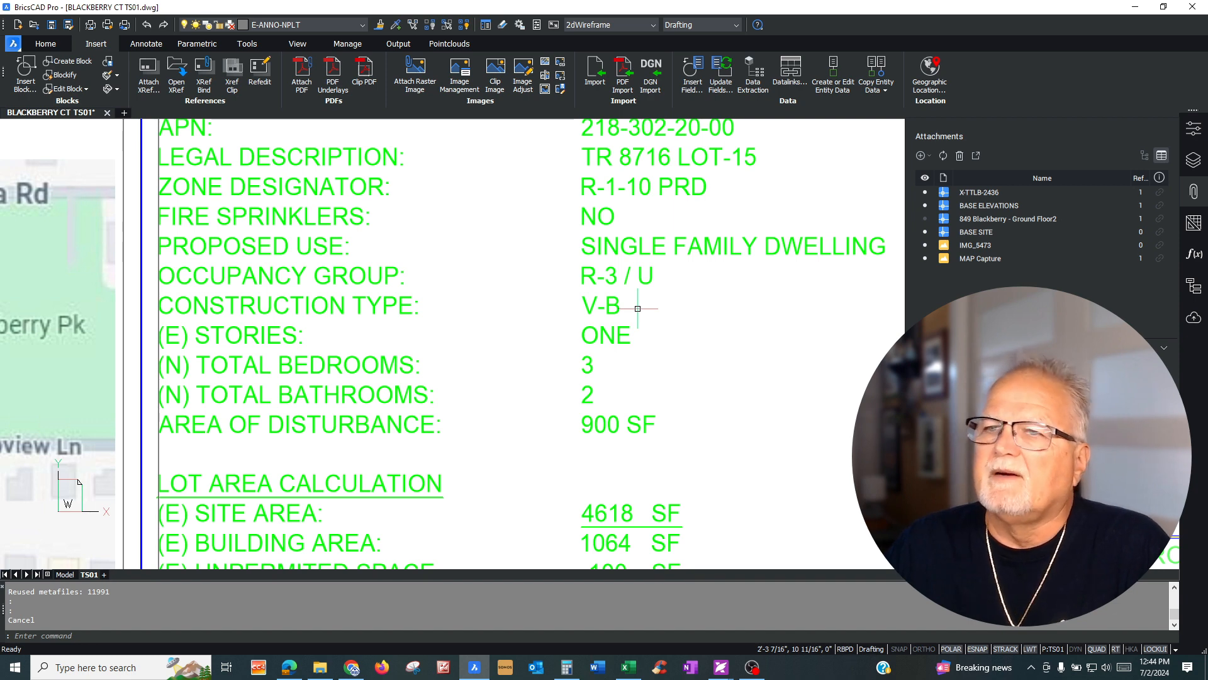
- Examine the stories, bedroom and bathroom entries together with the lot area calculation in the site information block
scroll(592, 302, down, 2)
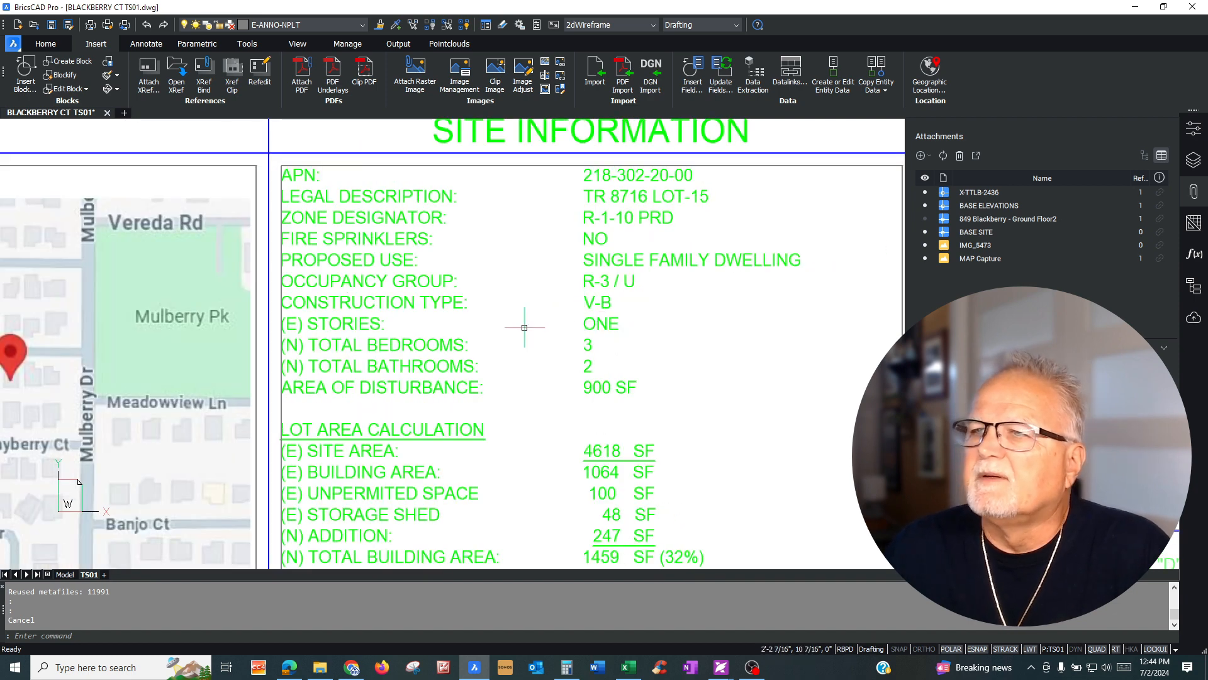
scroll(525, 328, up, 1)
scroll(560, 316, down, 1)
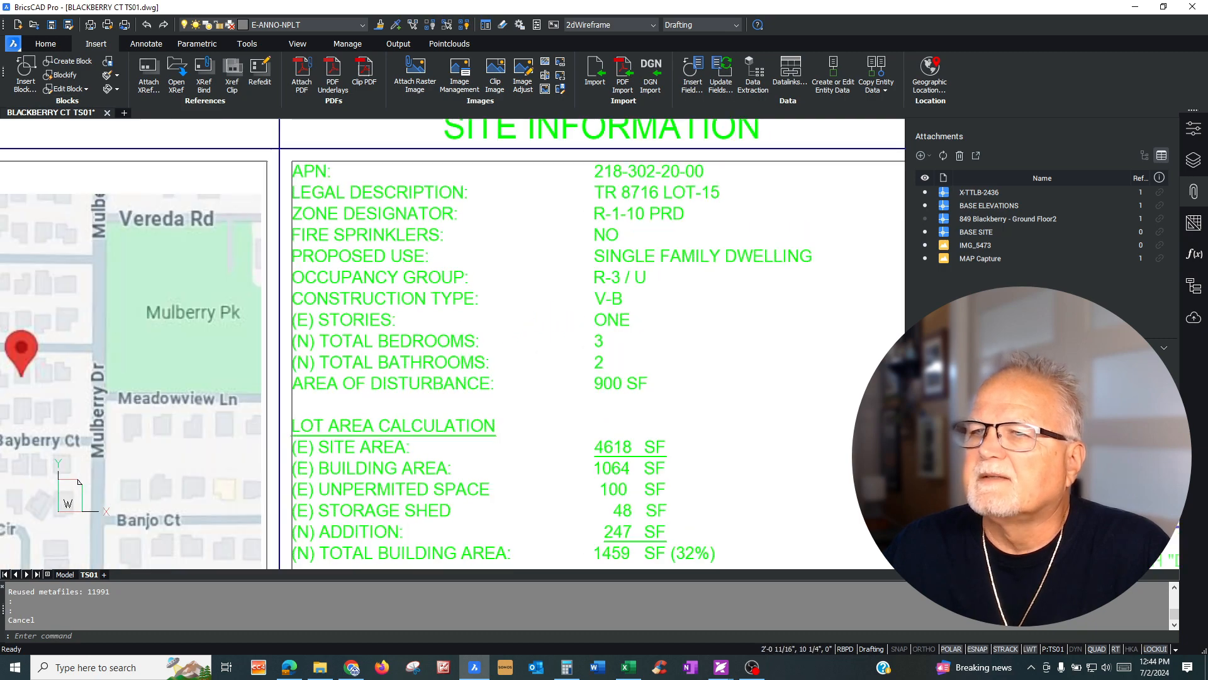
- Examine the construction type, existing stories and new total bedrooms entries in the site information block
scroll(625, 349, up, 2)
scroll(630, 312, down, 2)
scroll(614, 349, up, 1)
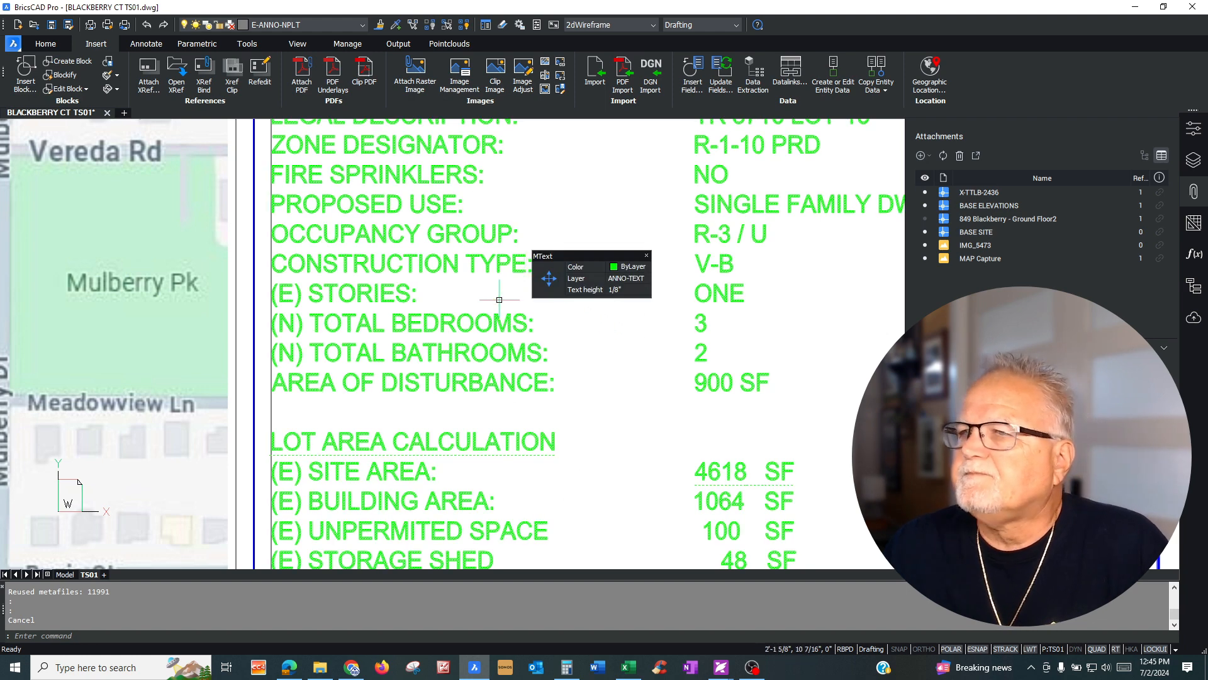
scroll(805, 314, down, 1)
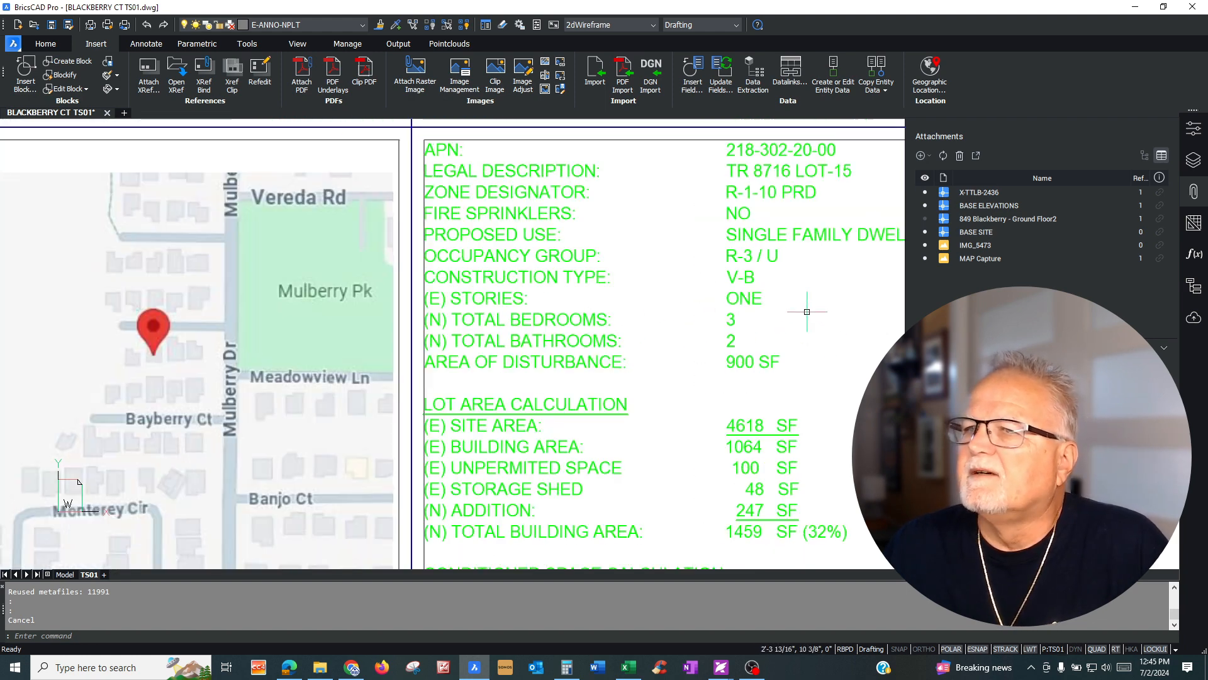
scroll(750, 332, up, 1)
scroll(750, 331, down, 1)
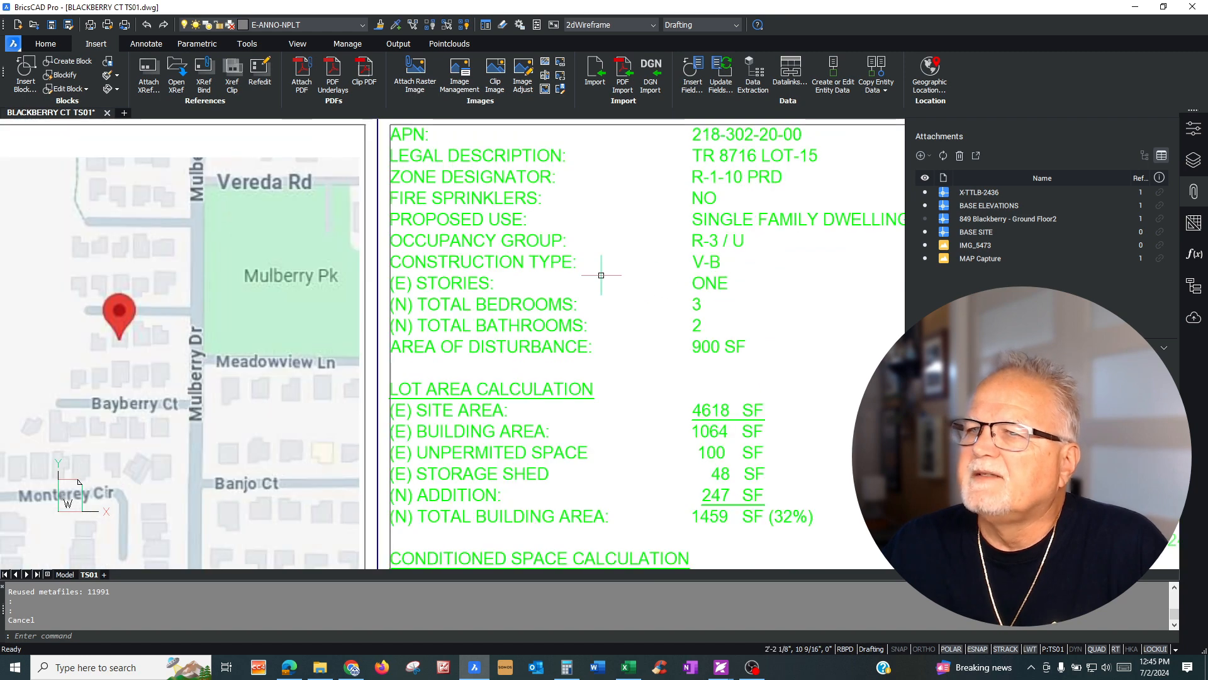
scroll(629, 317, up, 1)
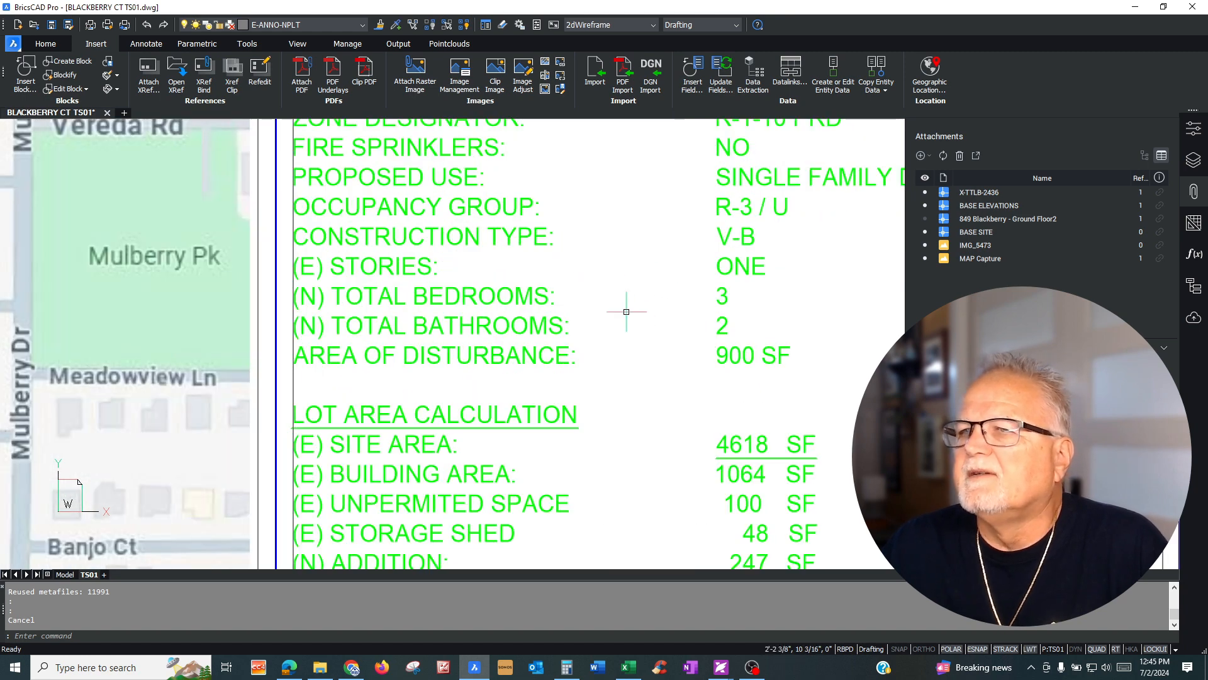
scroll(590, 307, down, 1)
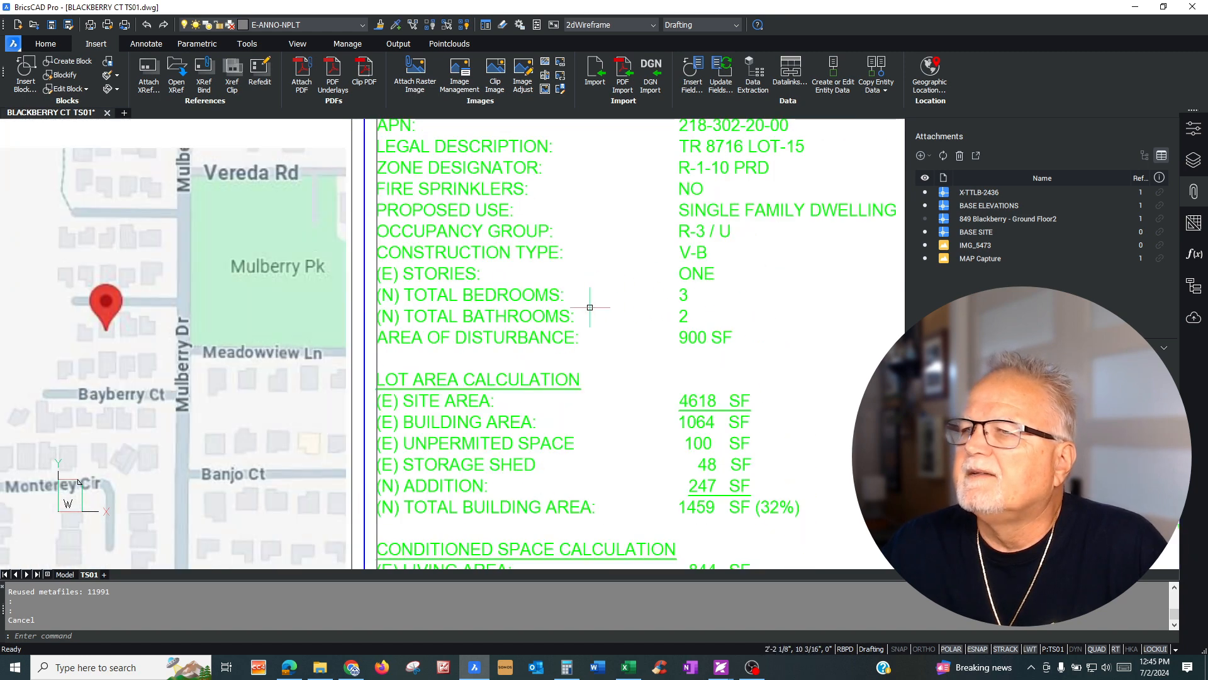
- Examine the total bedrooms, total bathrooms and area of disturbance entries in the site information block
scroll(656, 335, up, 1)
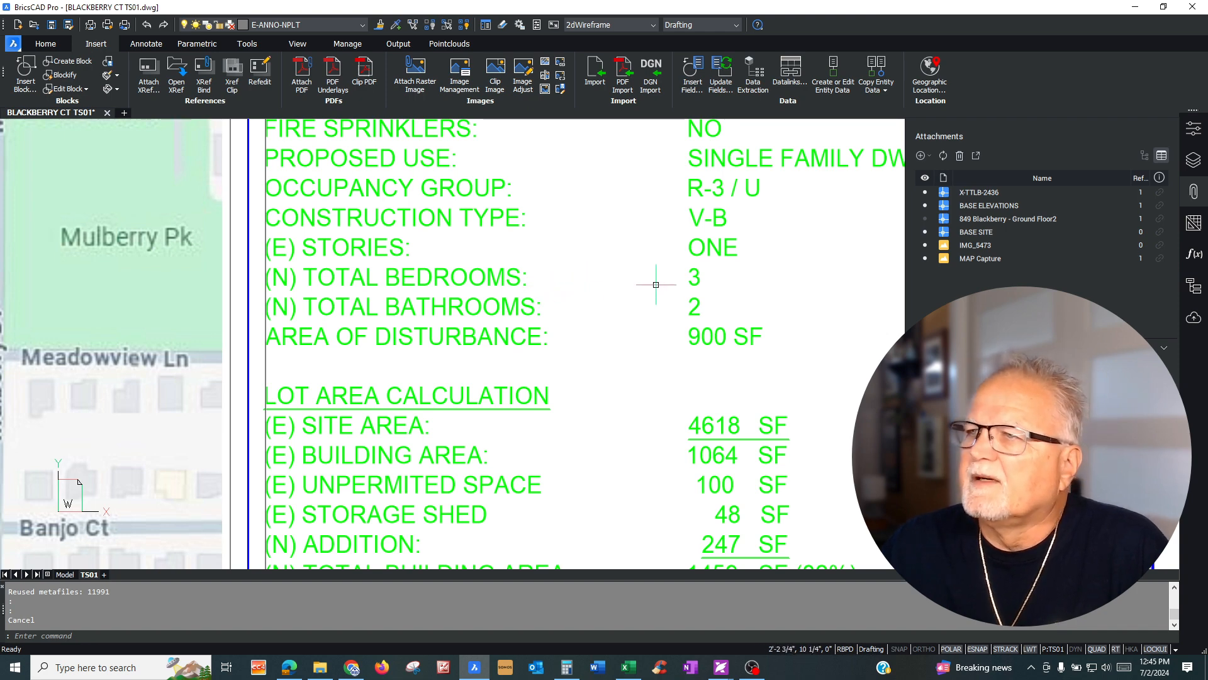
scroll(553, 292, down, 2)
scroll(557, 299, up, 2)
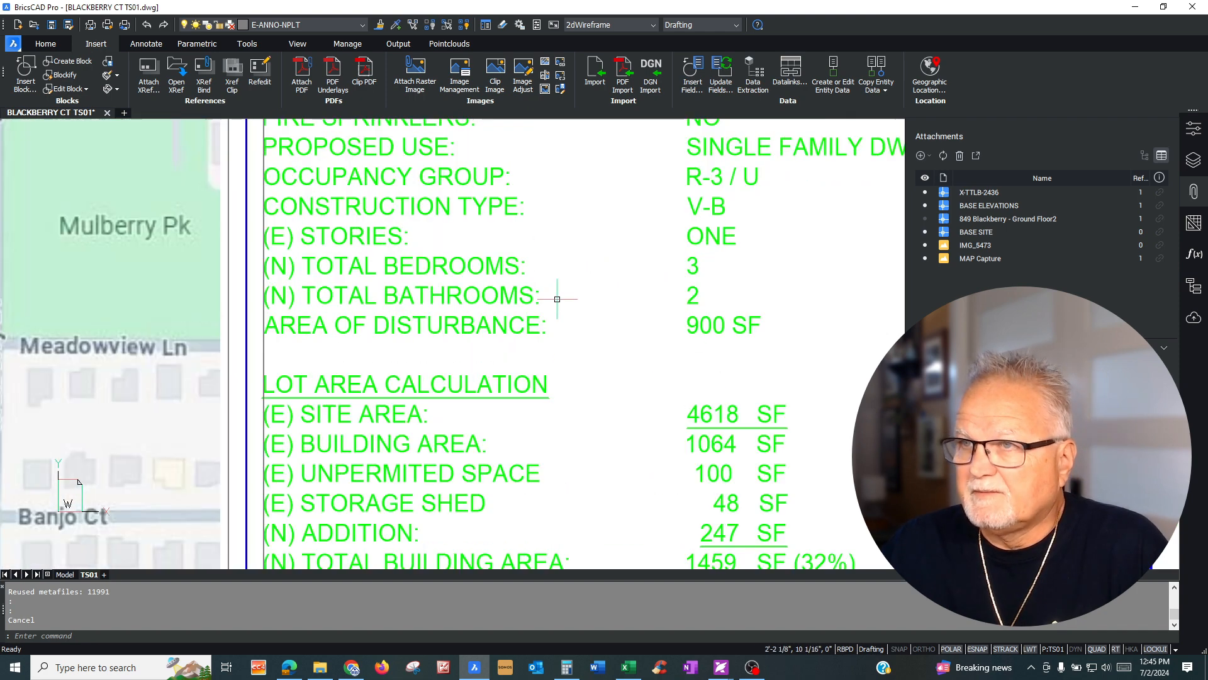
scroll(541, 289, down, 2)
scroll(661, 300, up, 2)
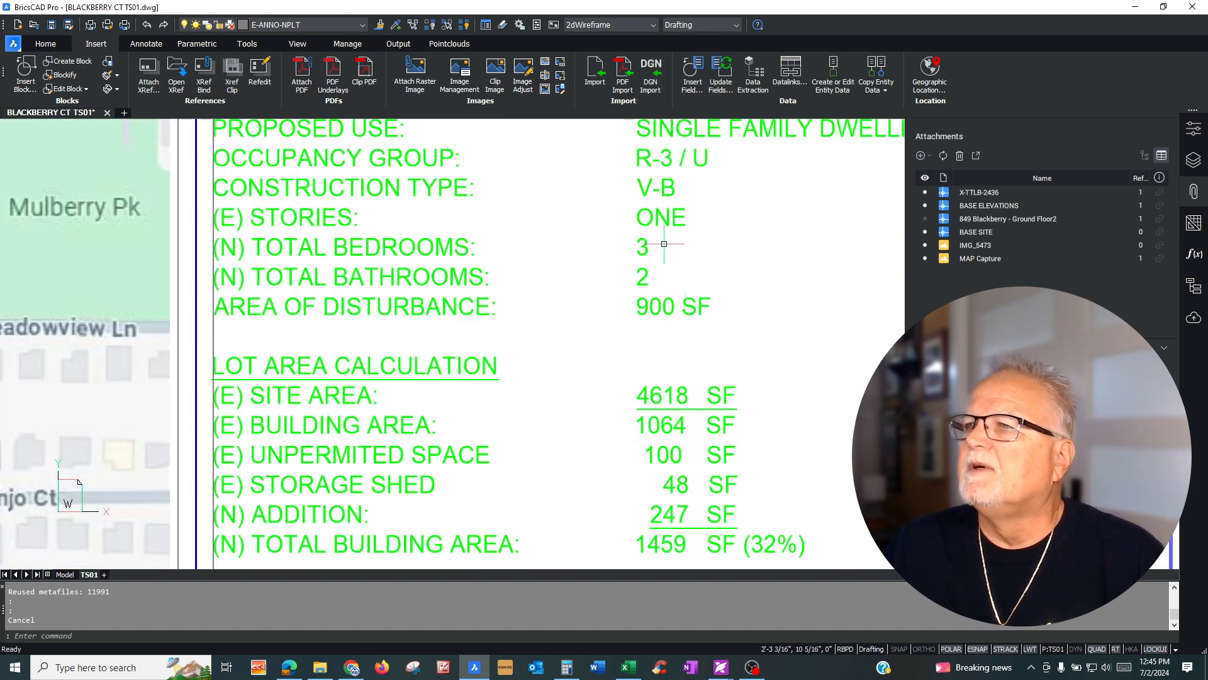
scroll(671, 304, down, 2)
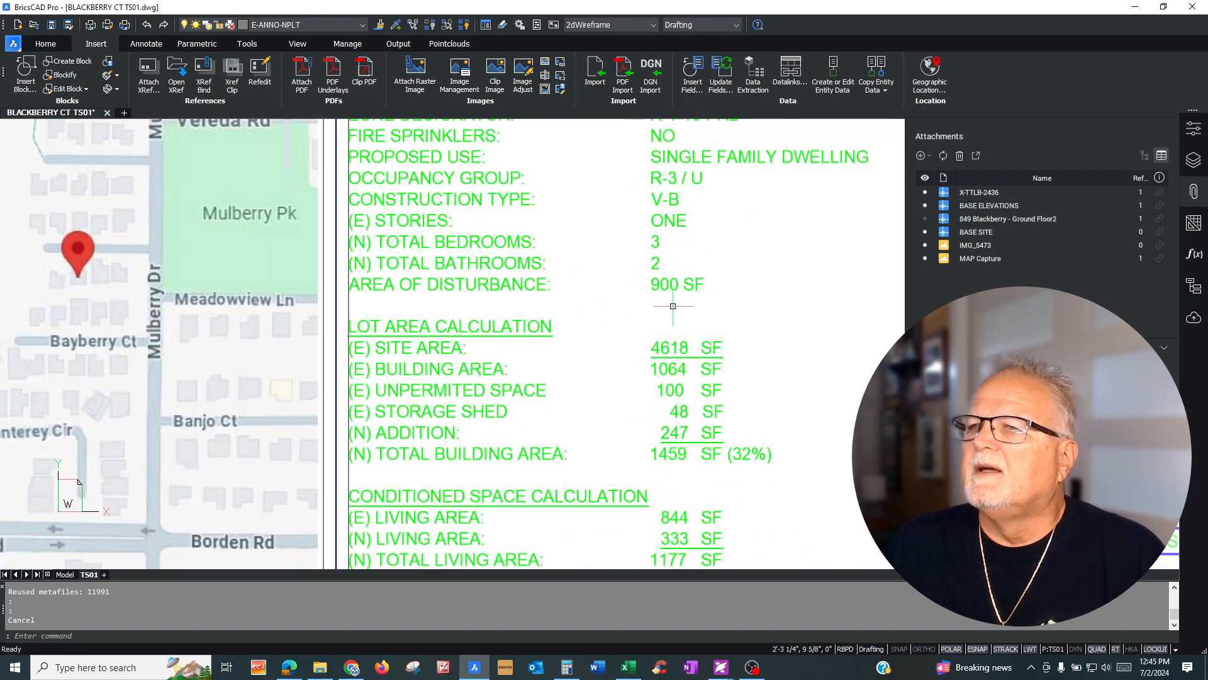
scroll(669, 302, up, 2)
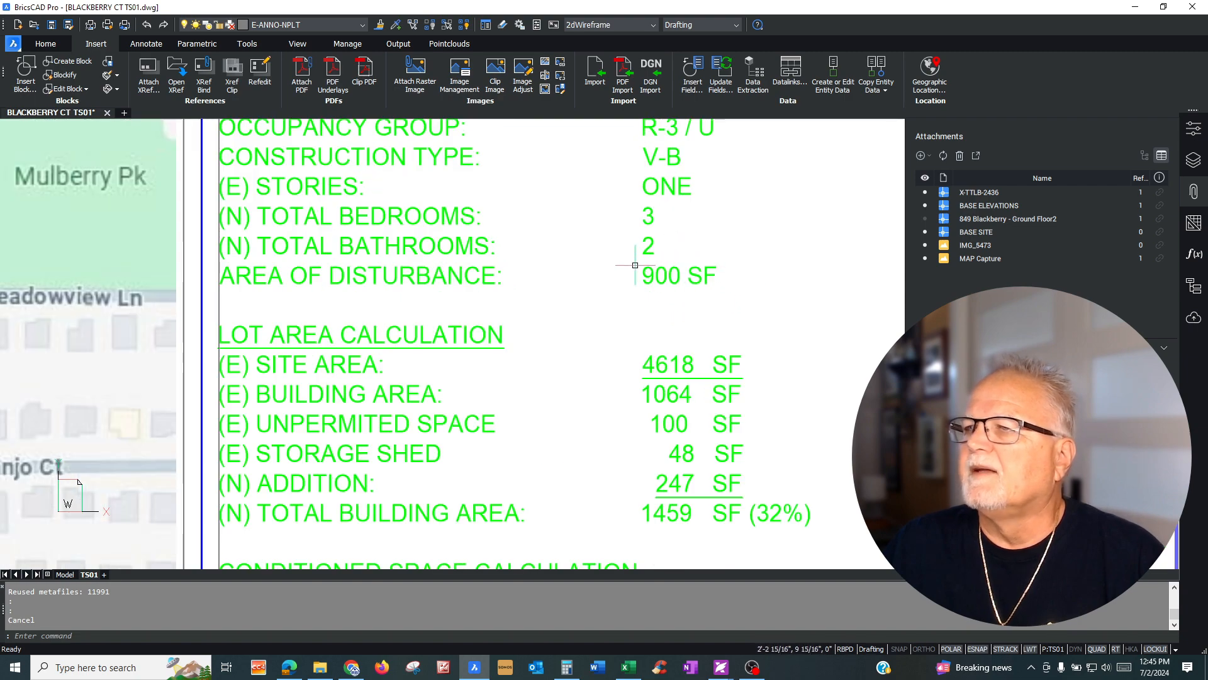
scroll(636, 267, down, 1)
scroll(633, 293, down, 1)
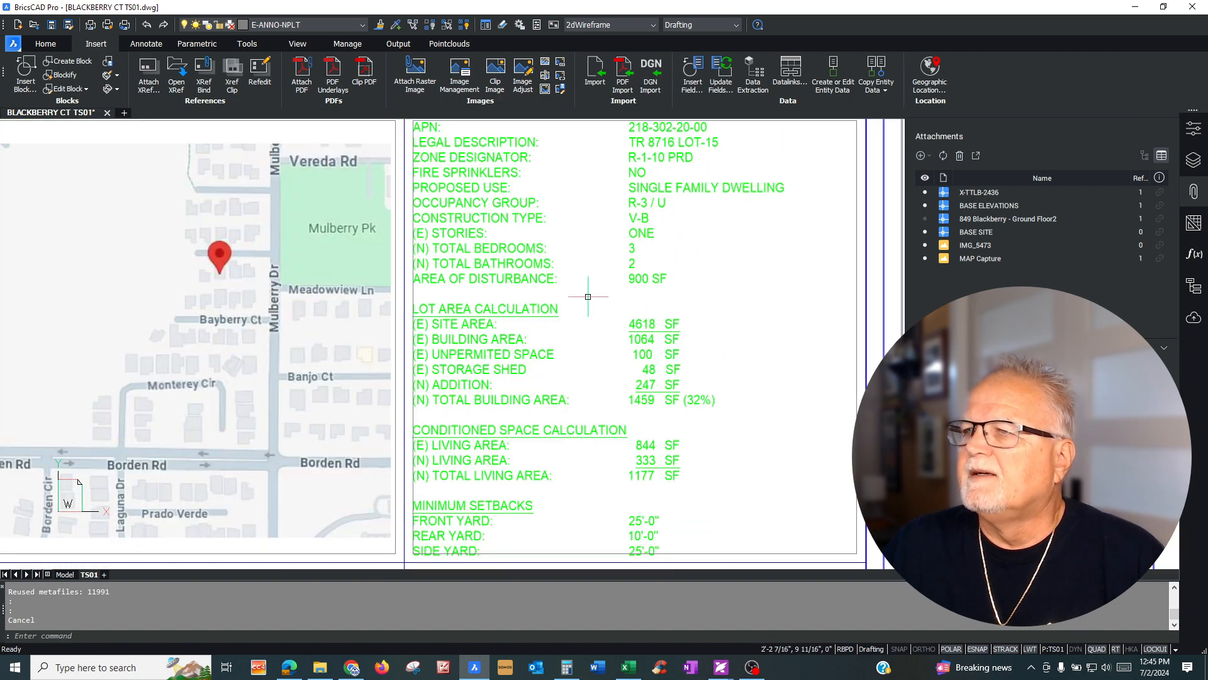
- Examine the lot area calculation, from the existing site area down to the new total building area
scroll(608, 372, up, 2)
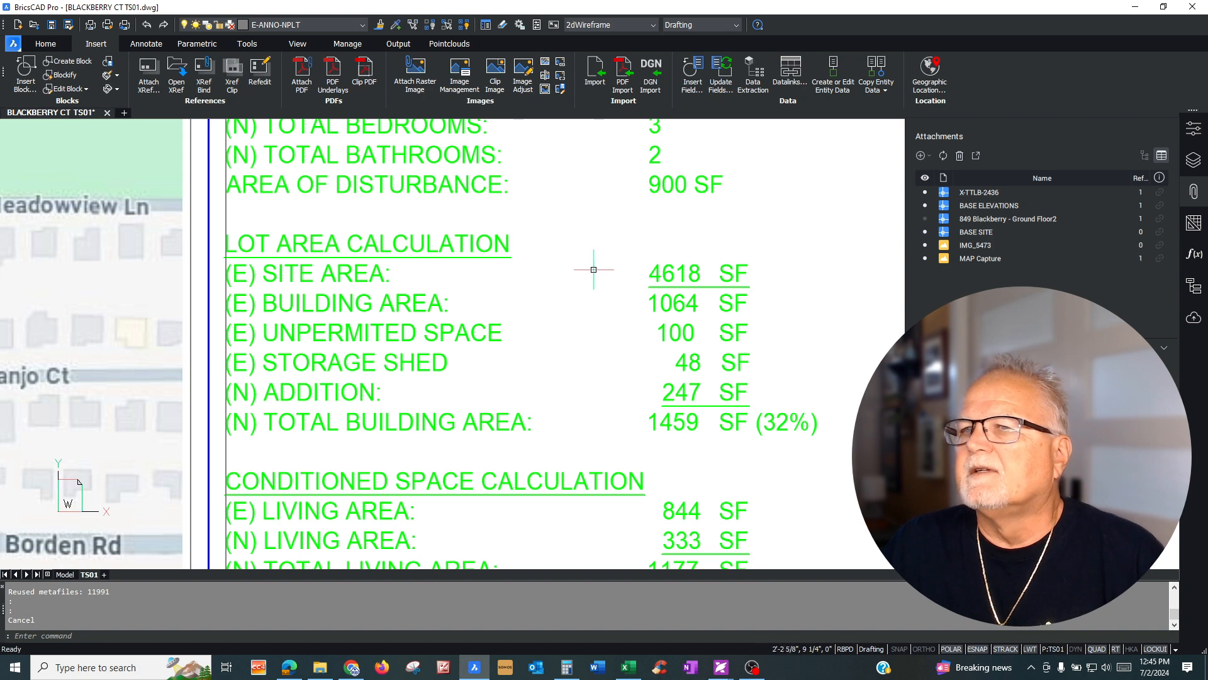
scroll(594, 242, down, 1)
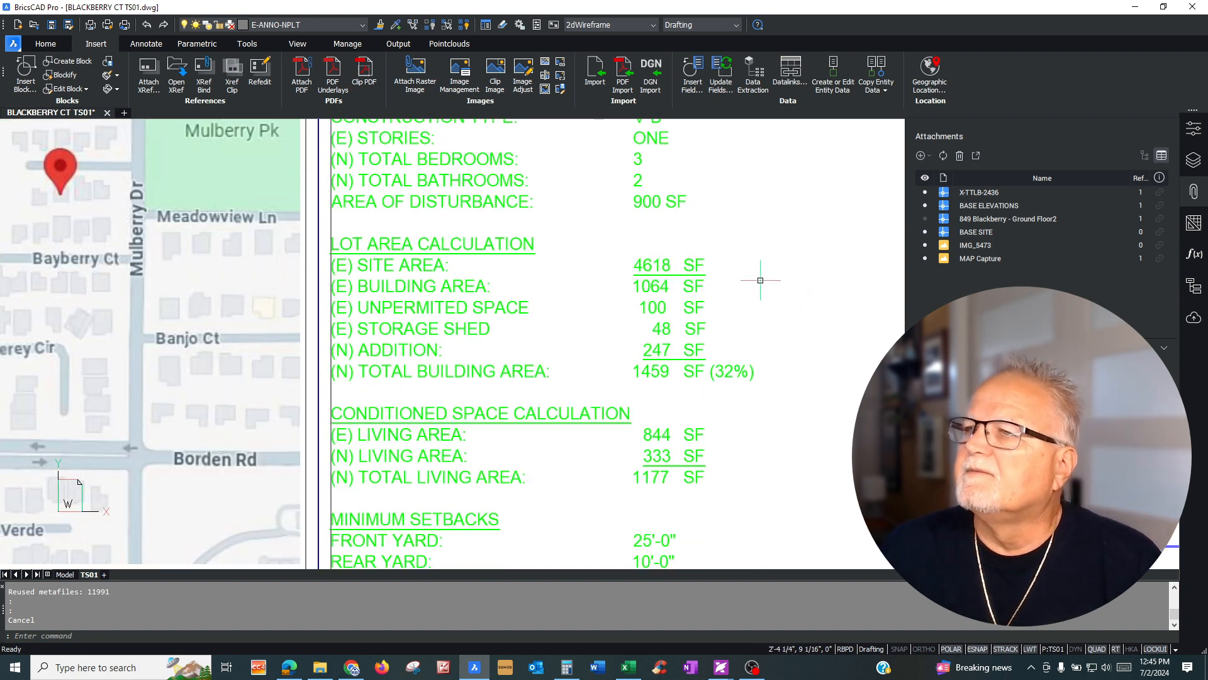
scroll(620, 254, down, 1)
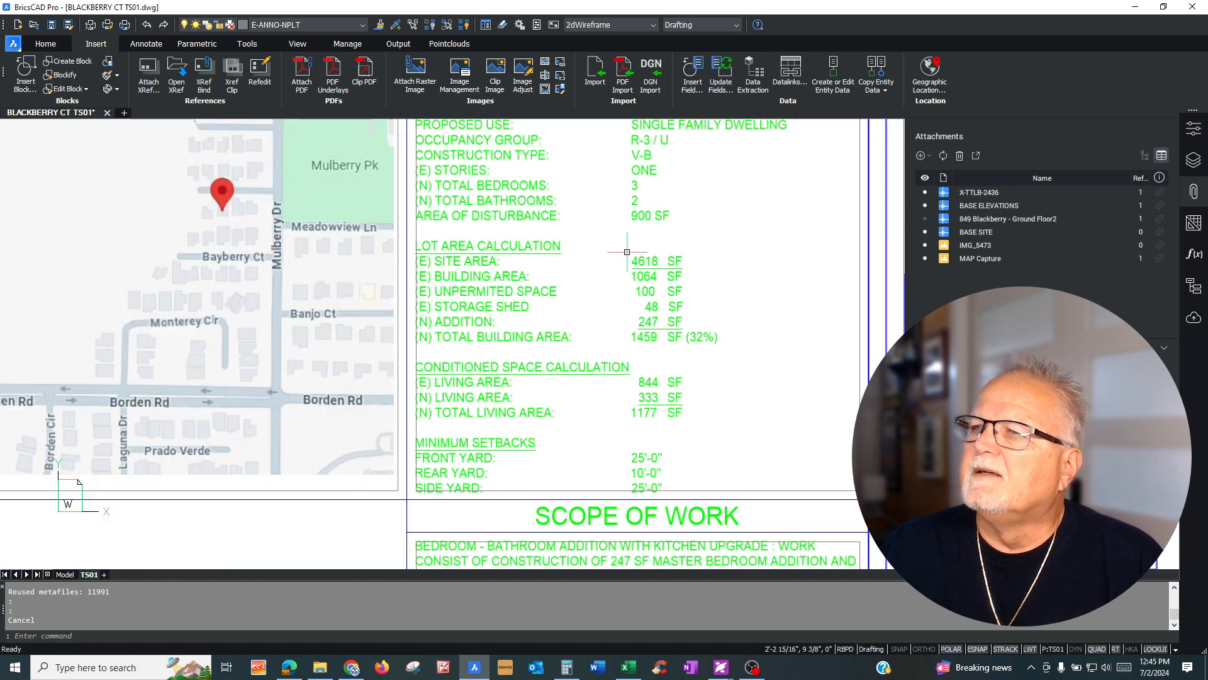
scroll(610, 259, up, 1)
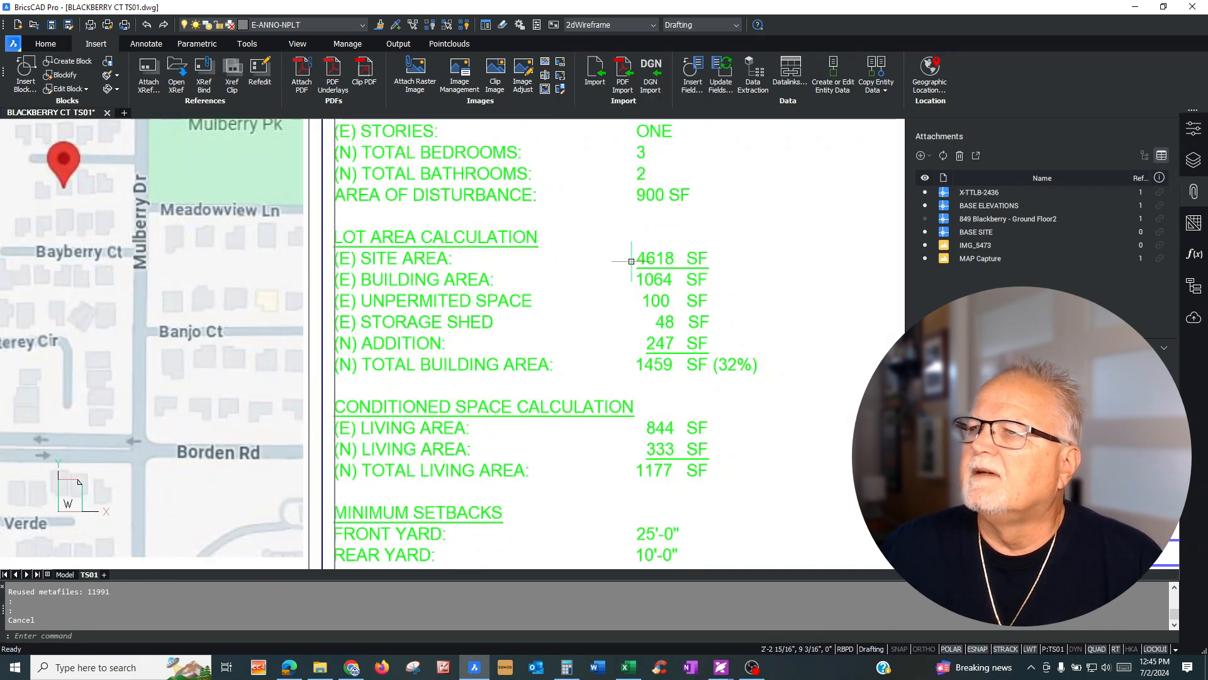
scroll(631, 261, up, 1)
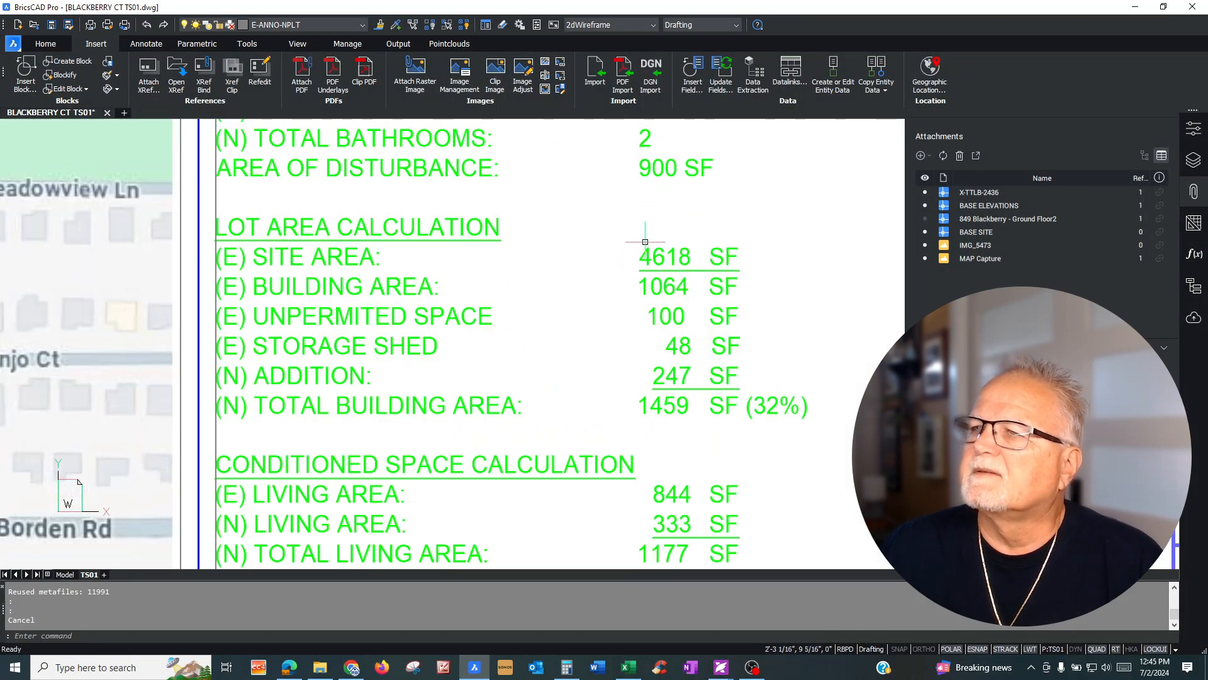
scroll(714, 245, down, 1)
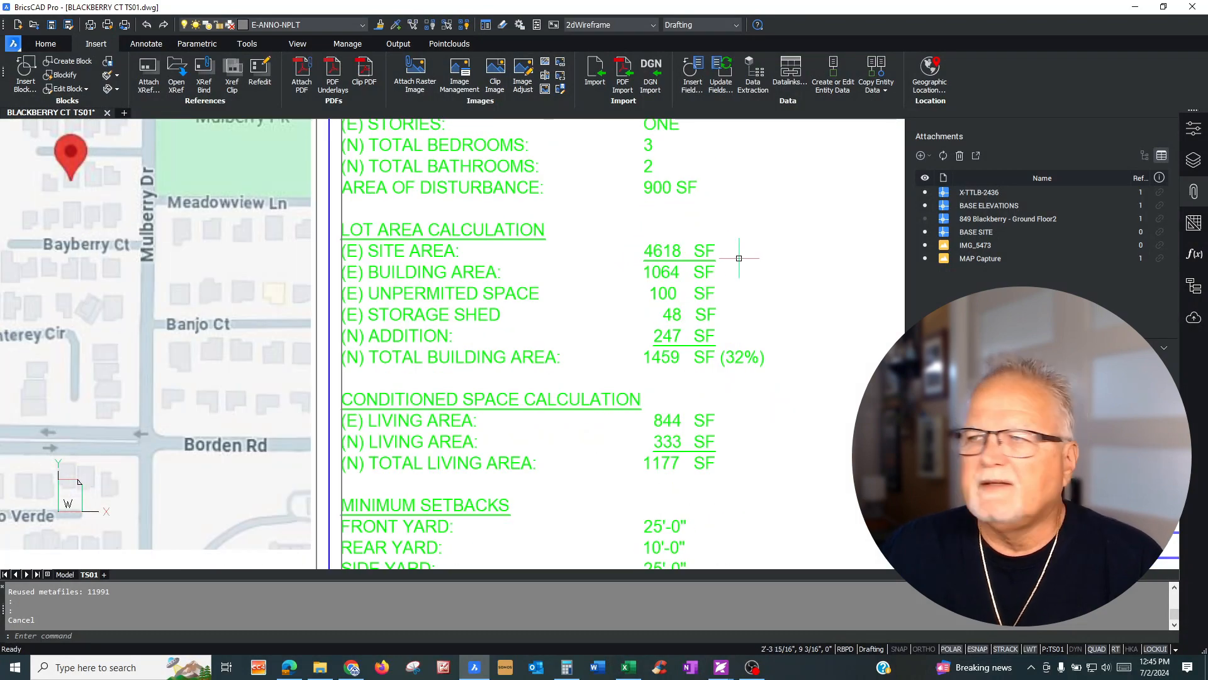
scroll(740, 254, down, 2)
scroll(751, 246, up, 3)
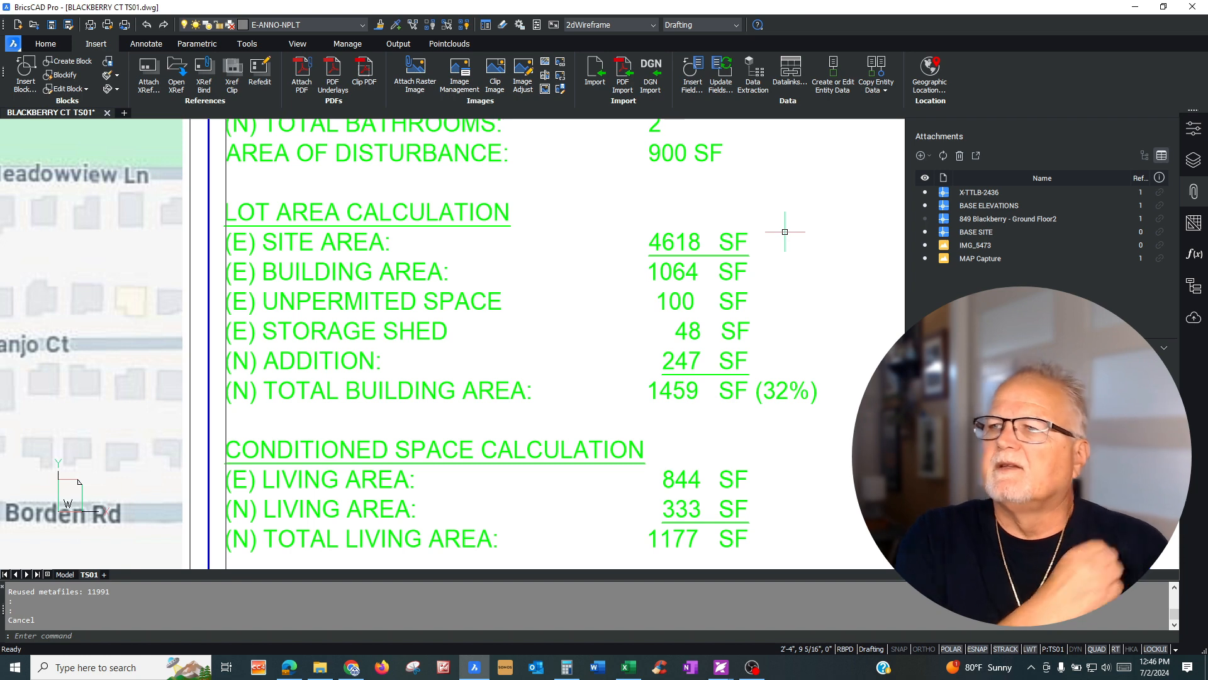
scroll(708, 287, down, 3)
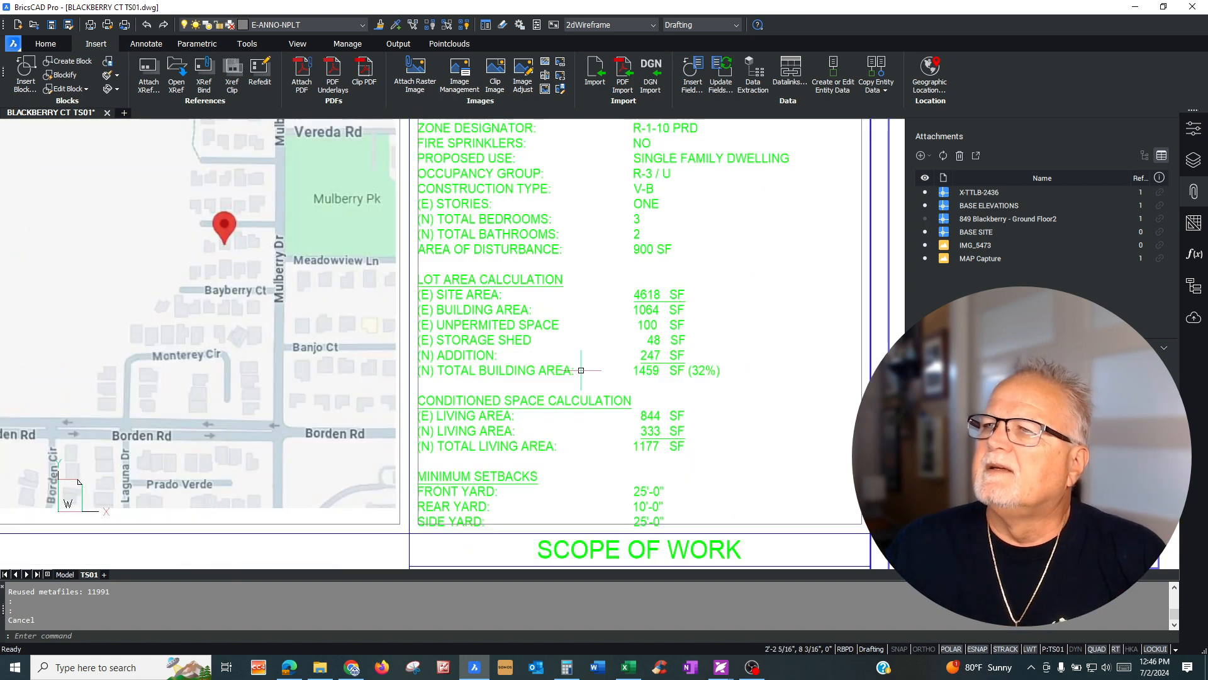
- Review the site information block as a whole, including the APN, legal description, zone designator and fire sprinklers entries
scroll(700, 194, up, 2)
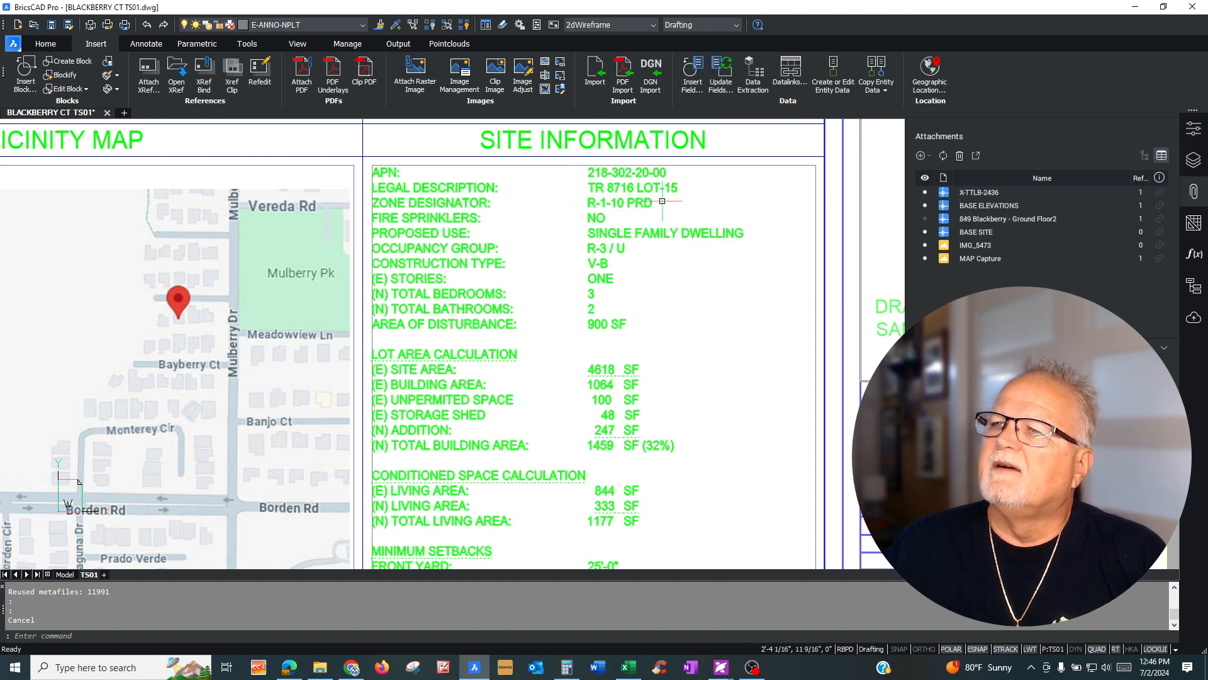
scroll(667, 211, down, 2)
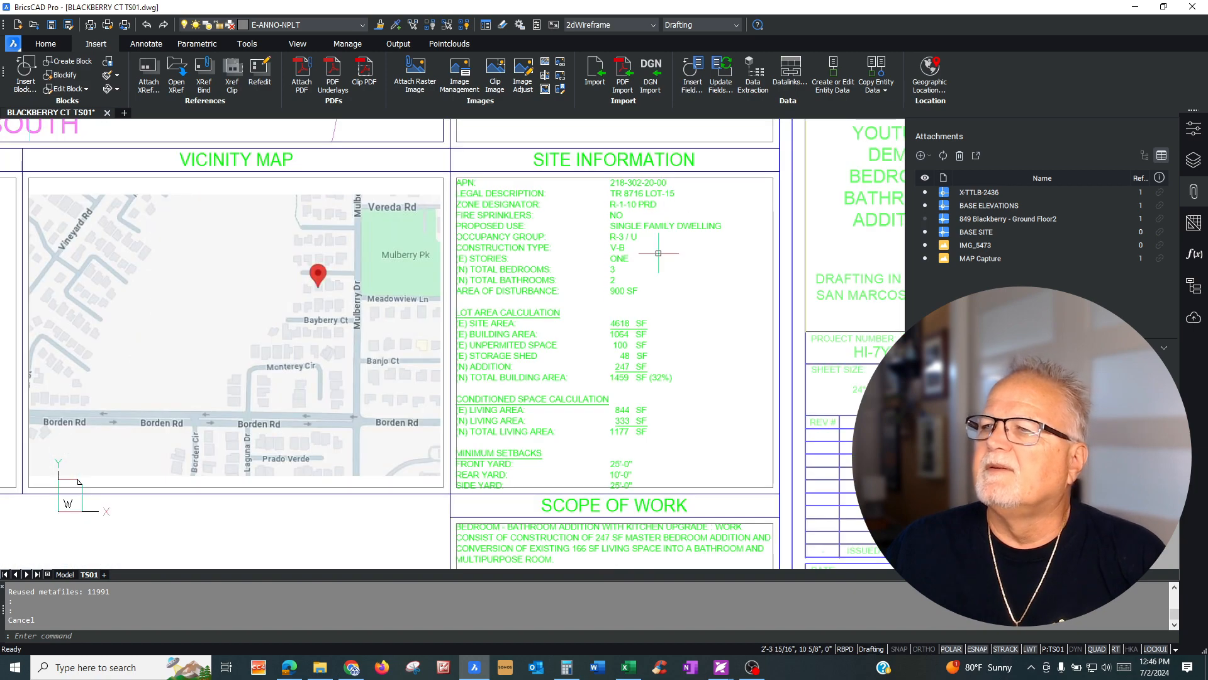
scroll(658, 256, up, 2)
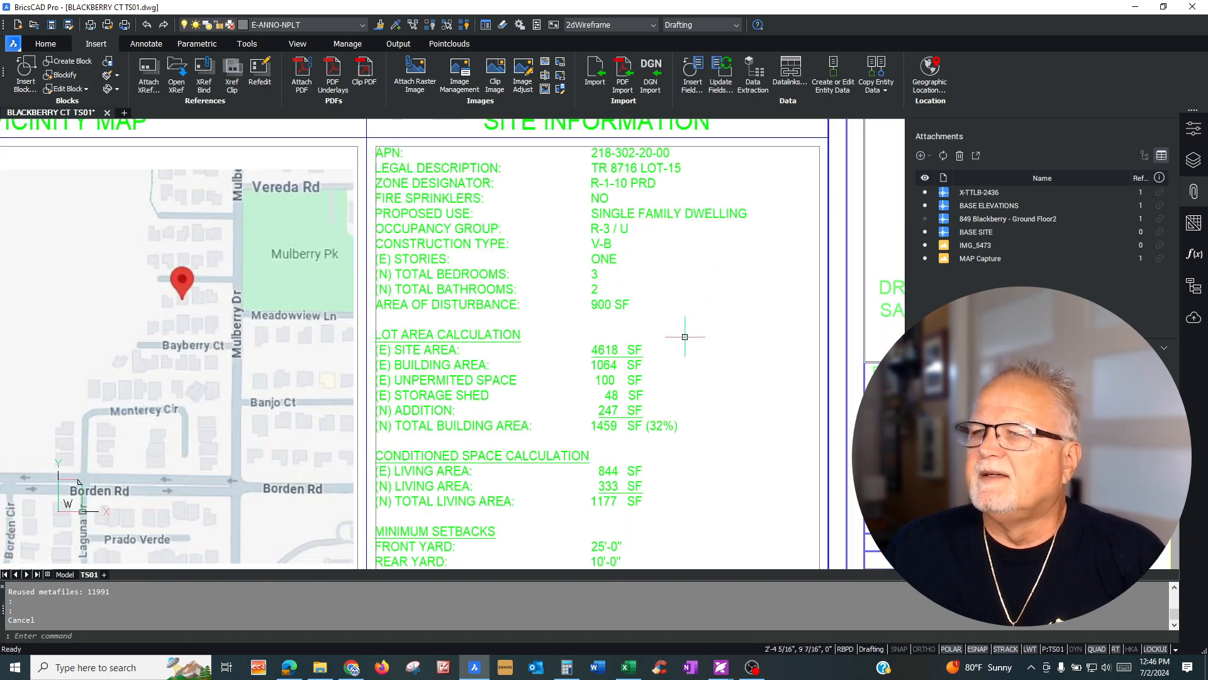
scroll(589, 372, up, 1)
scroll(588, 367, down, 1)
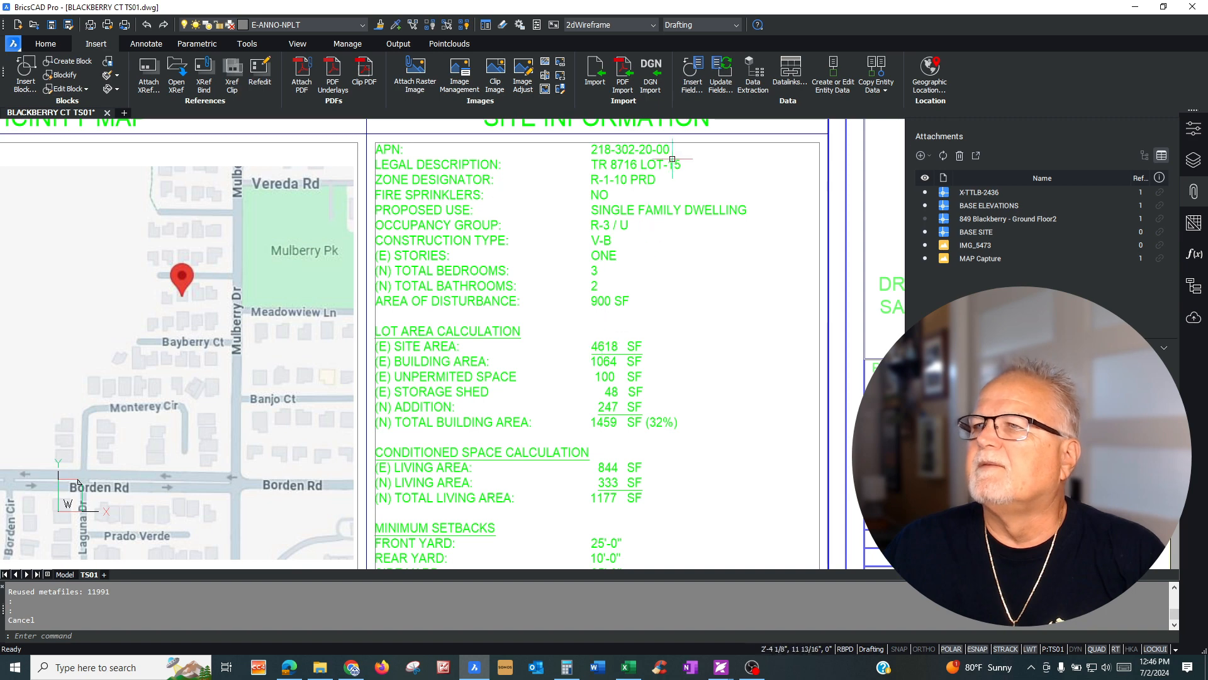
scroll(675, 156, up, 1)
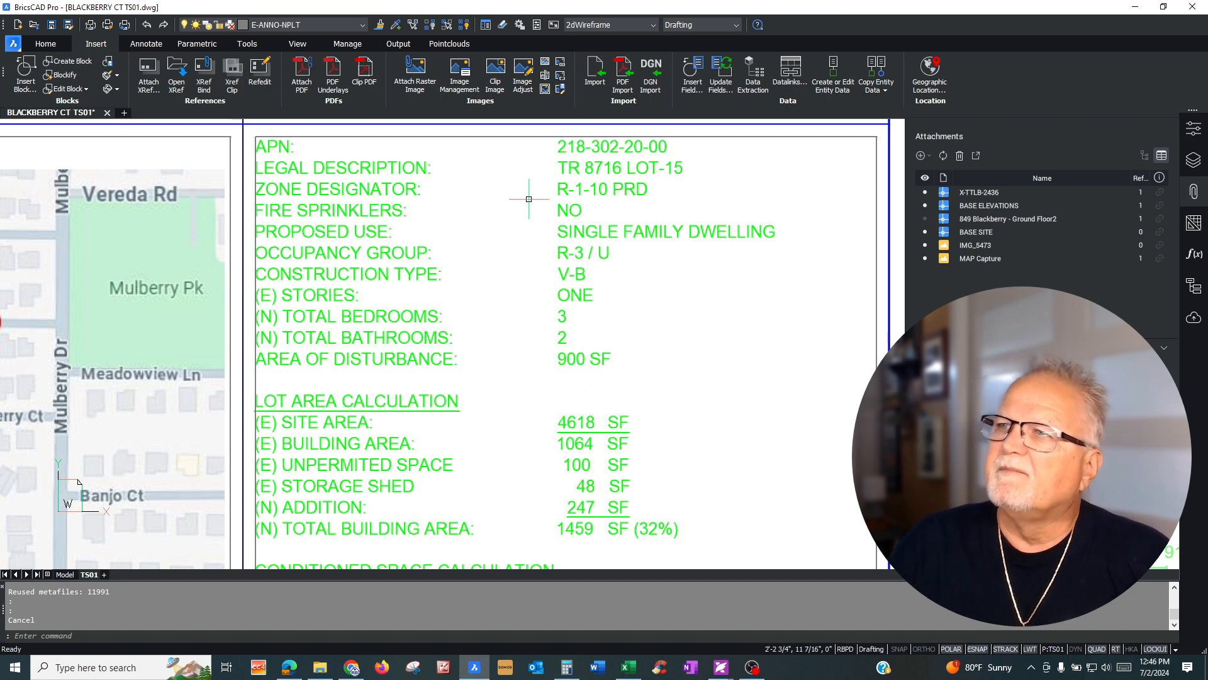
scroll(524, 194, down, 2)
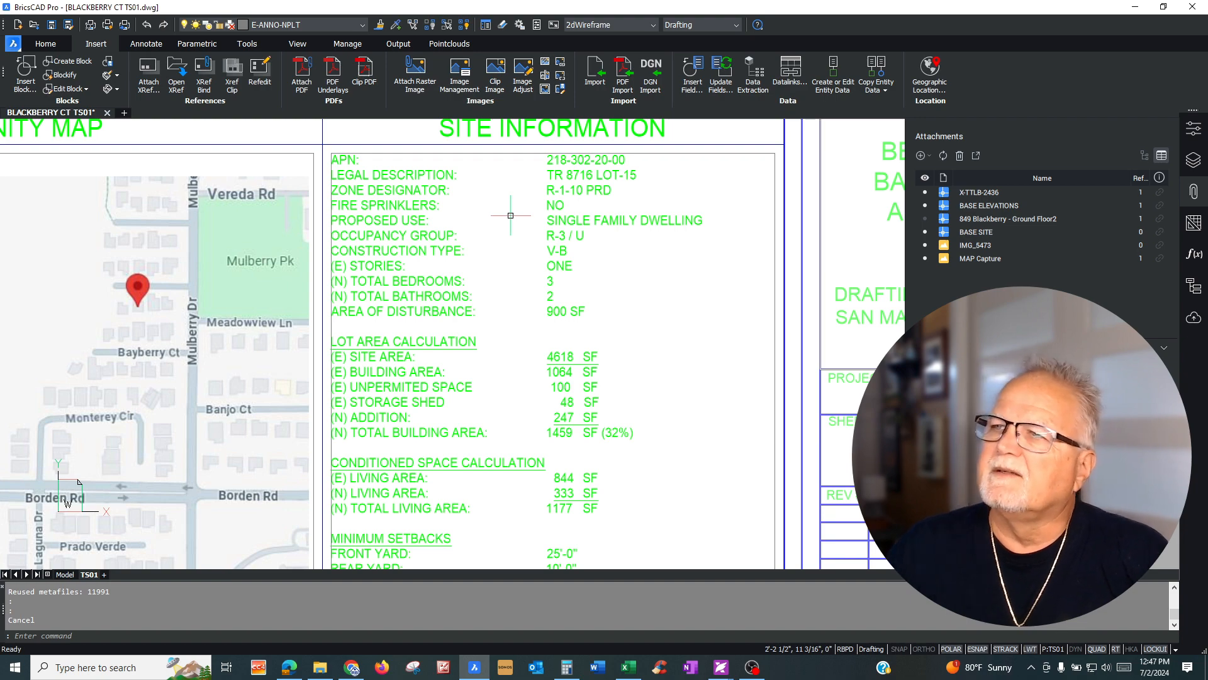
scroll(566, 264, down, 1)
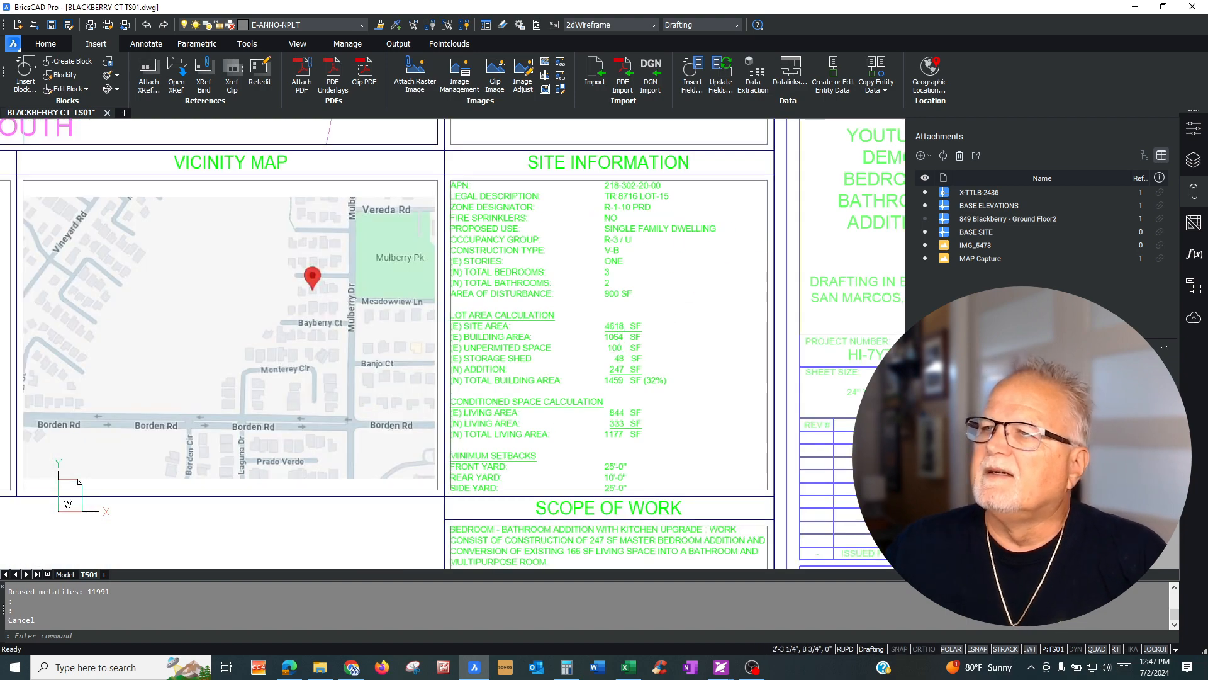
- Examine the site area, building area, unpermitted space and storage shed rows of the lot area calculation closely
scroll(607, 359, up, 4)
scroll(582, 293, down, 2)
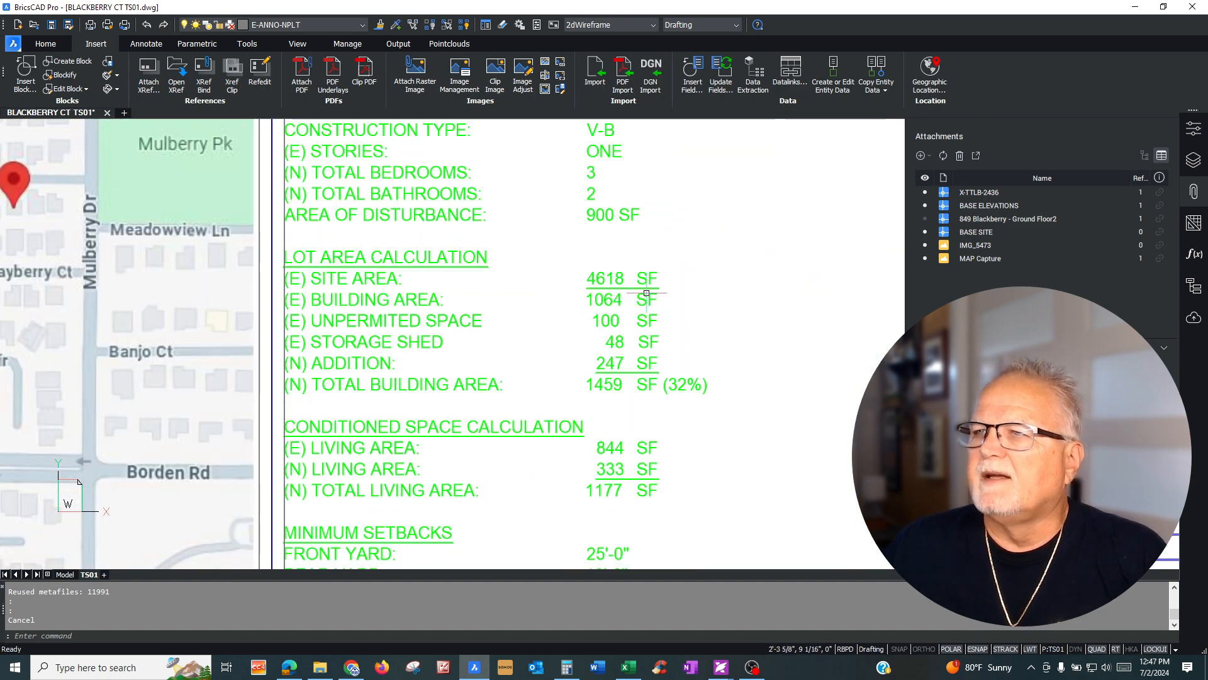
scroll(584, 285, up, 3)
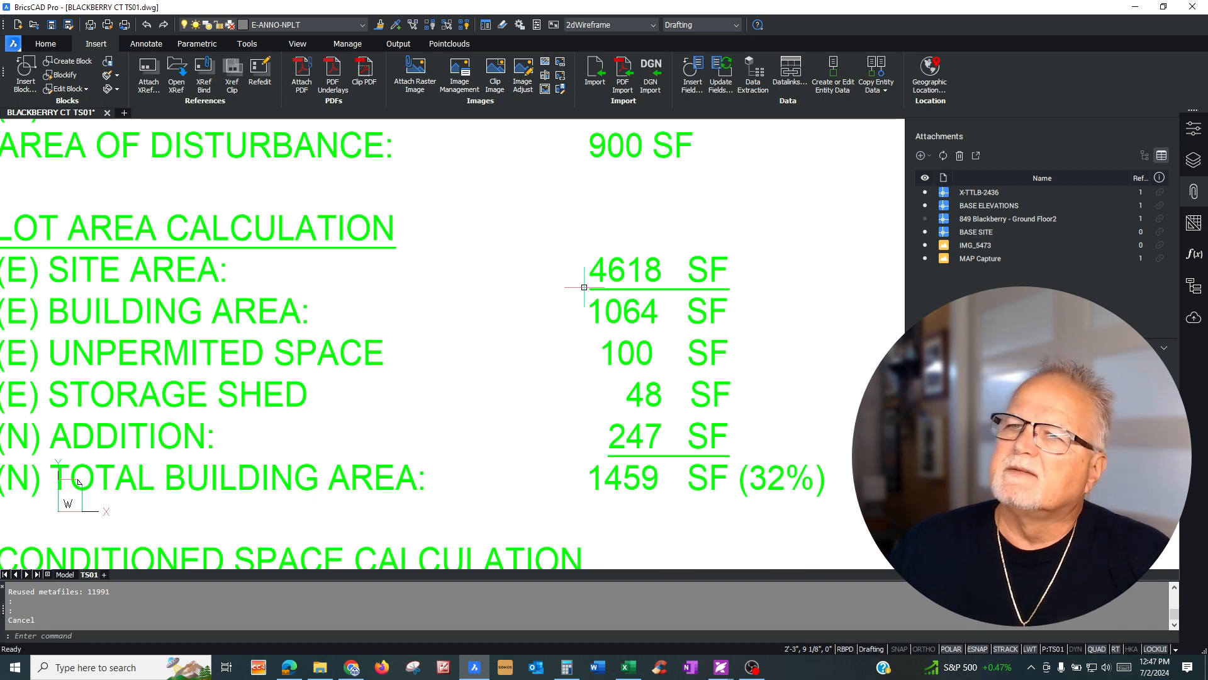
scroll(722, 296, down, 2)
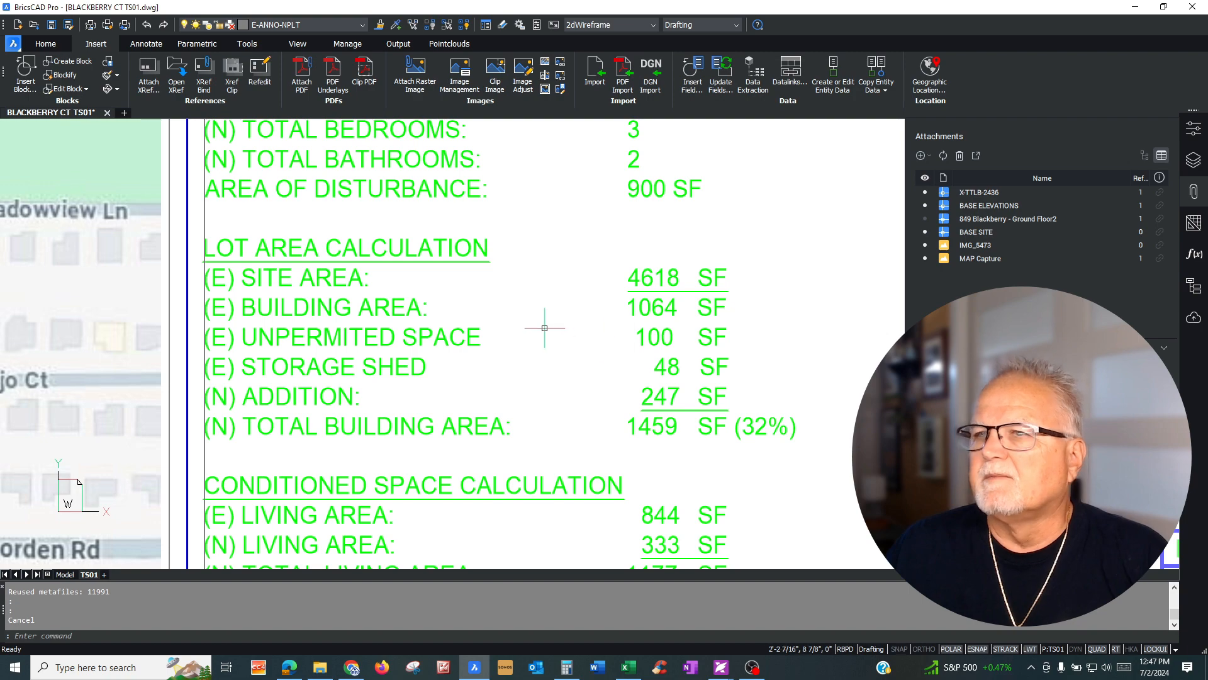
scroll(664, 322, up, 2)
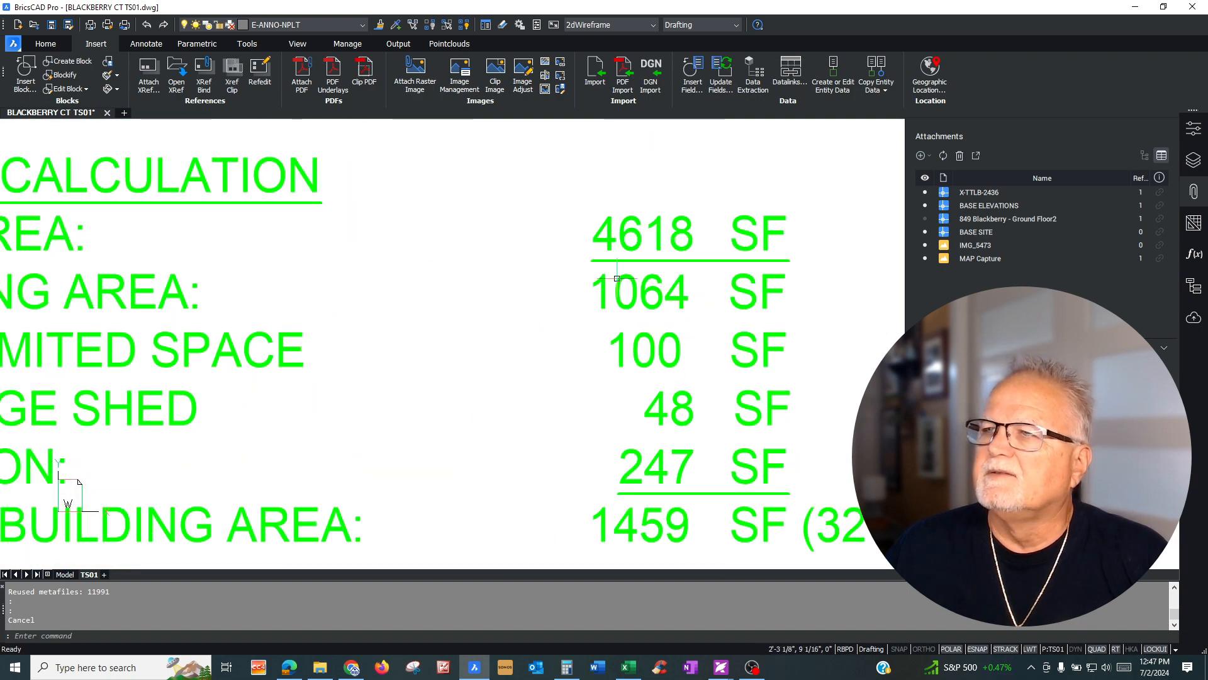
scroll(648, 302, down, 3)
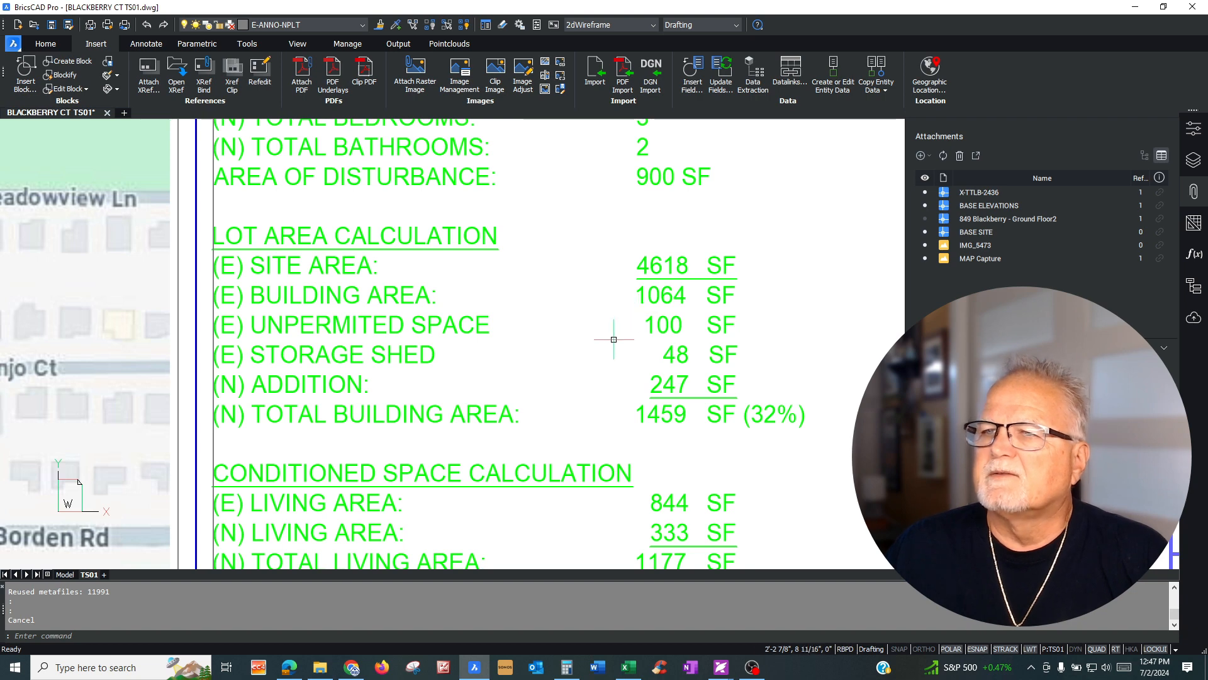
scroll(615, 337, down, 2)
scroll(619, 342, up, 2)
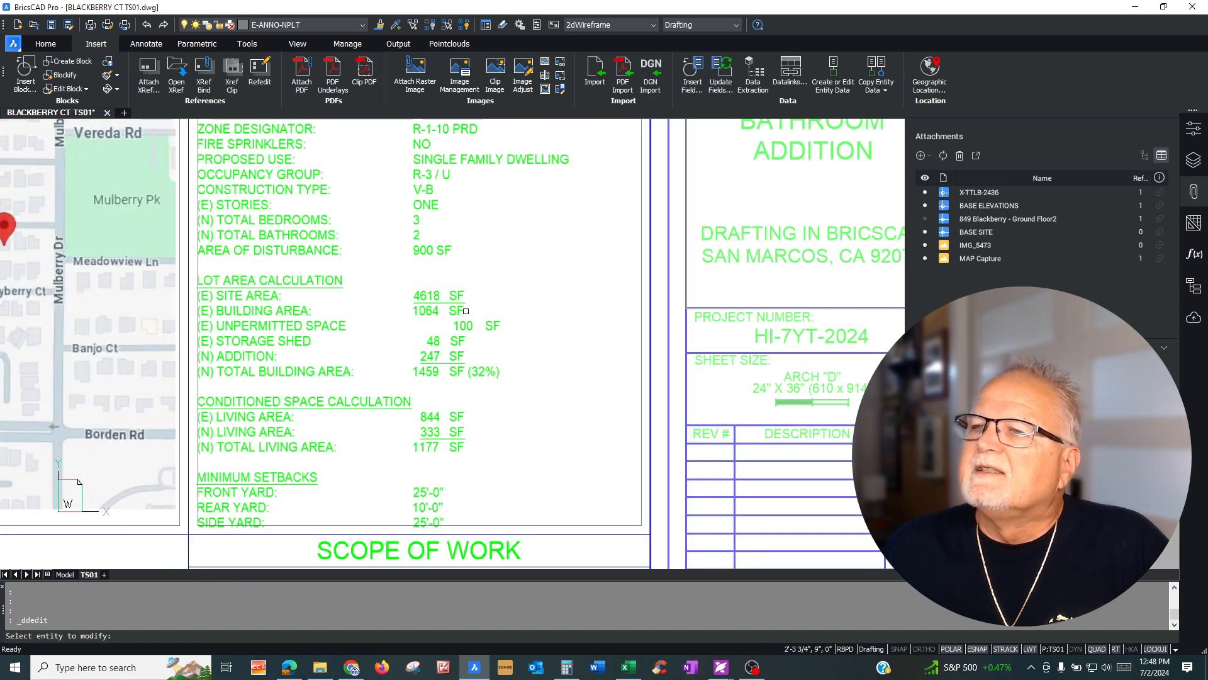
- Remove the extra spacing before the 100 SF unpermitted space value so it aligns with the other lot area values
scroll(351, 332, up, 3)
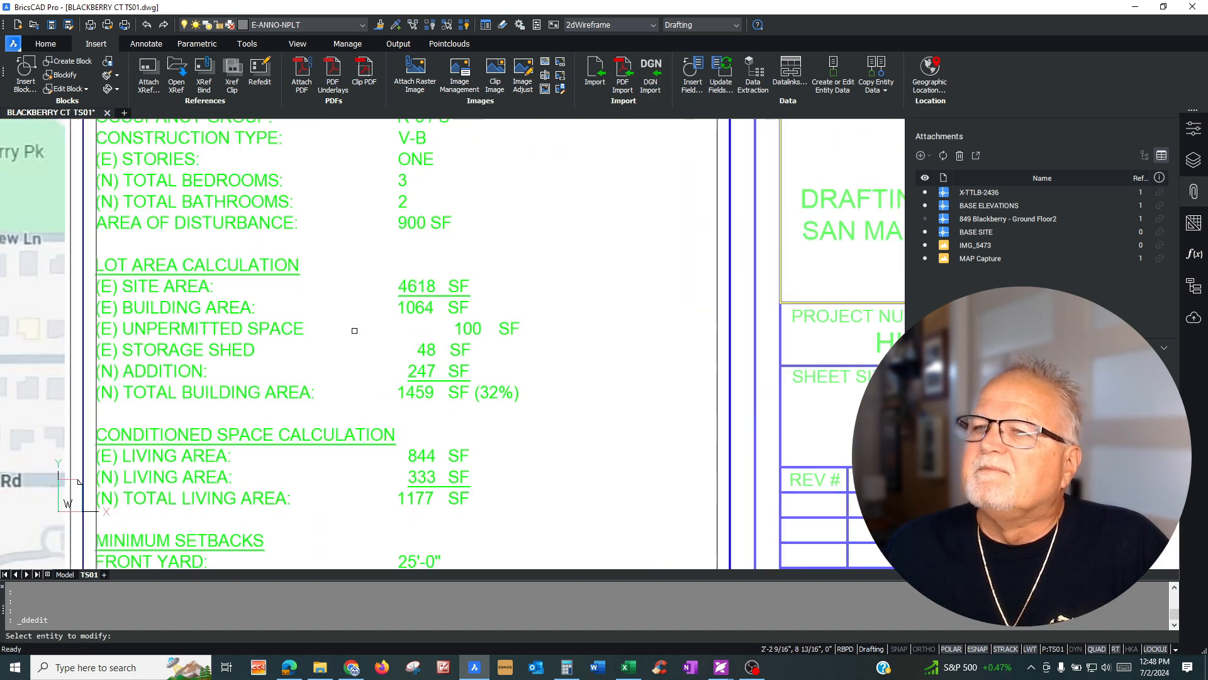
double_click(301, 328)
click(301, 328)
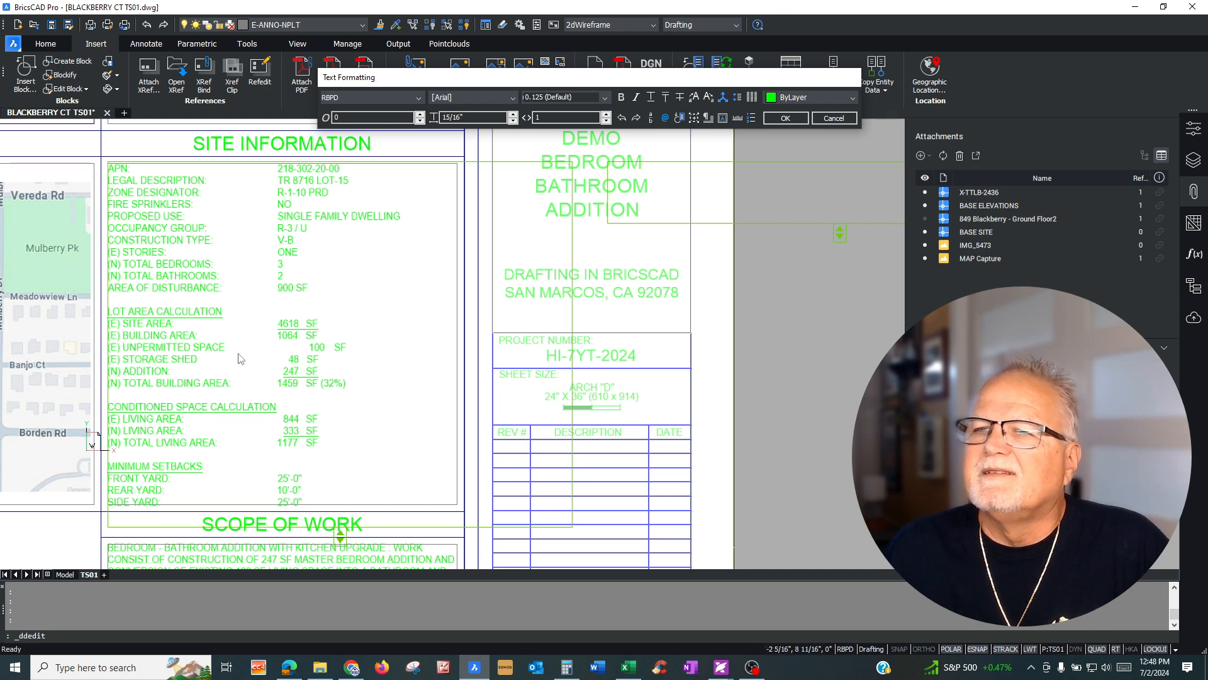
key(Delete)
key(Delete)
key(Delete)
key(Delete)
key(Delete)
key(Delete)
key(Delete)
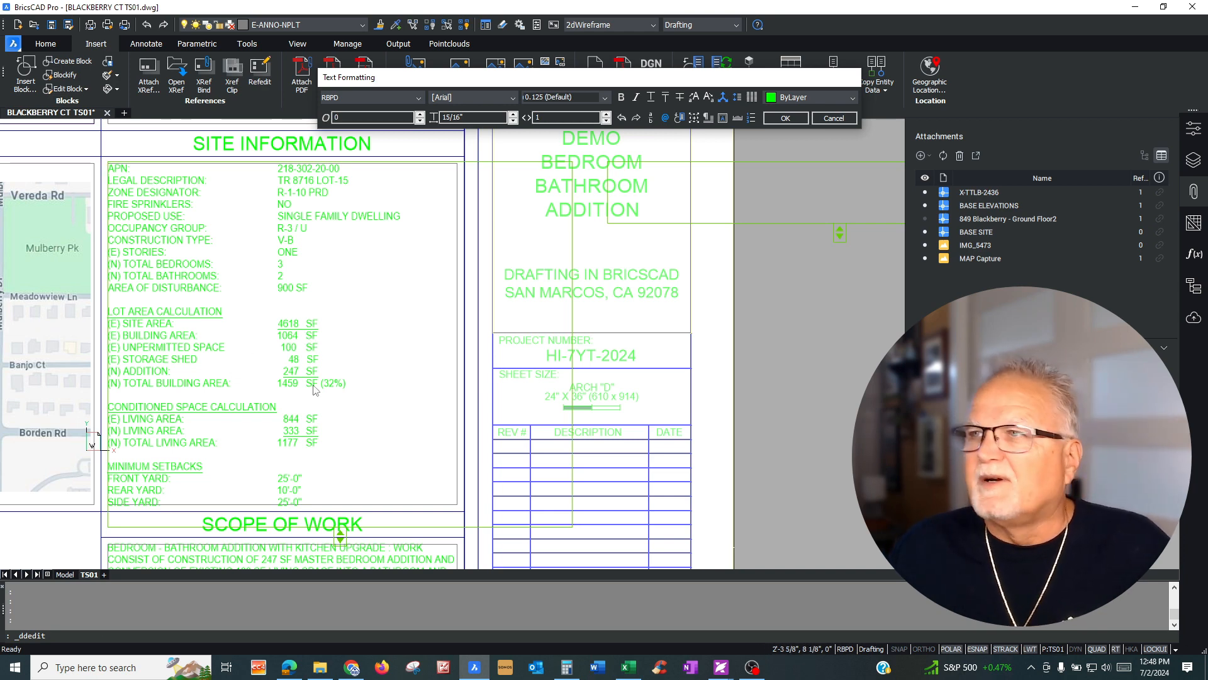
- Apply the spacing correction in the site information text and end text editing
click(786, 118)
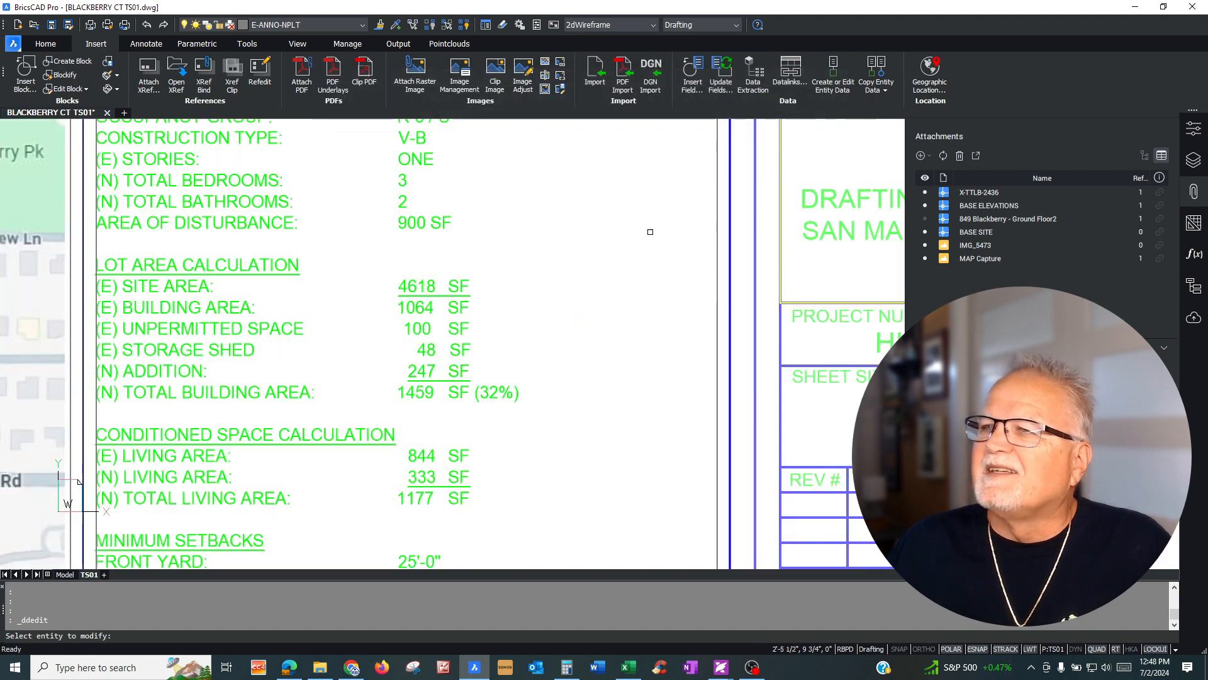
scroll(467, 263, down, 2)
key(Escape)
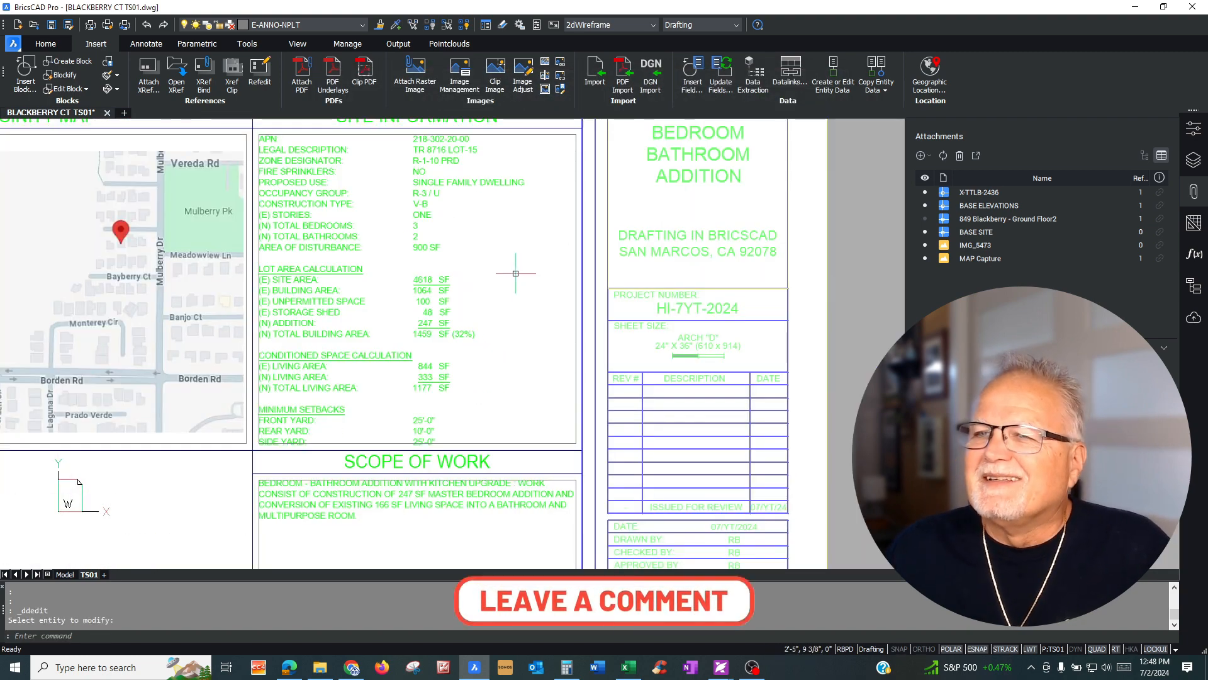
- Examine the existing unpermitted space, storage shed and new addition rows against the rest of the lot area calculation
scroll(478, 290, down, 2)
scroll(473, 317, up, 2)
scroll(475, 354, up, 1)
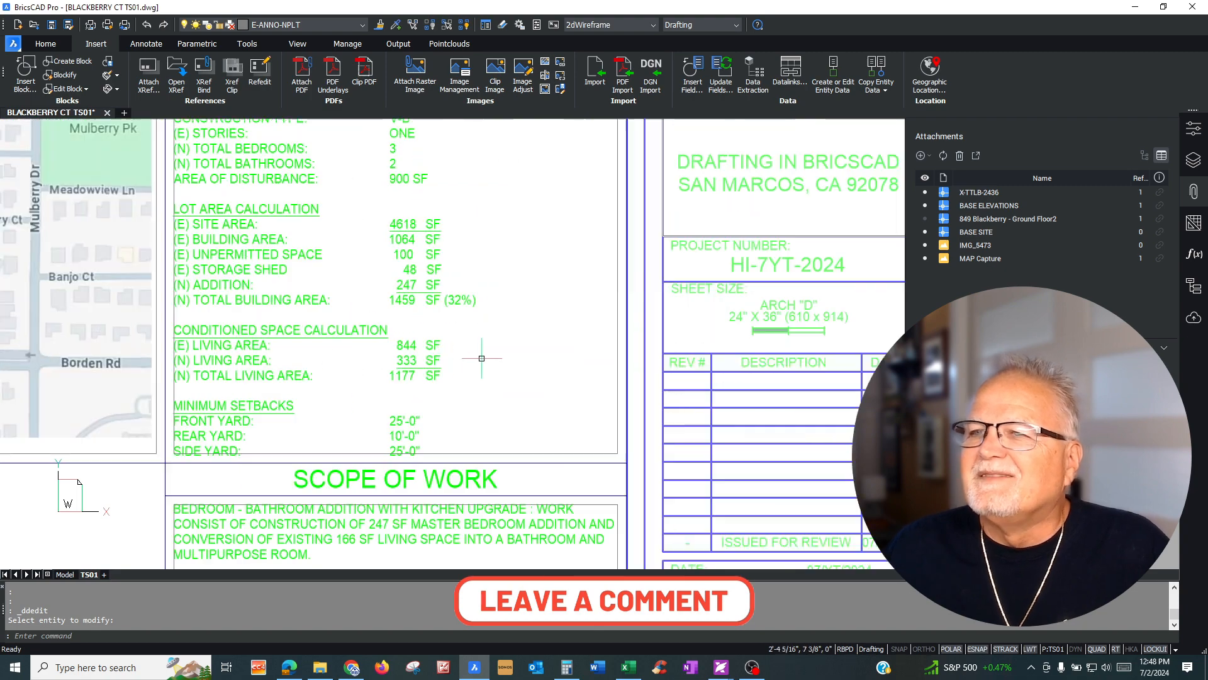
scroll(296, 272, up, 2)
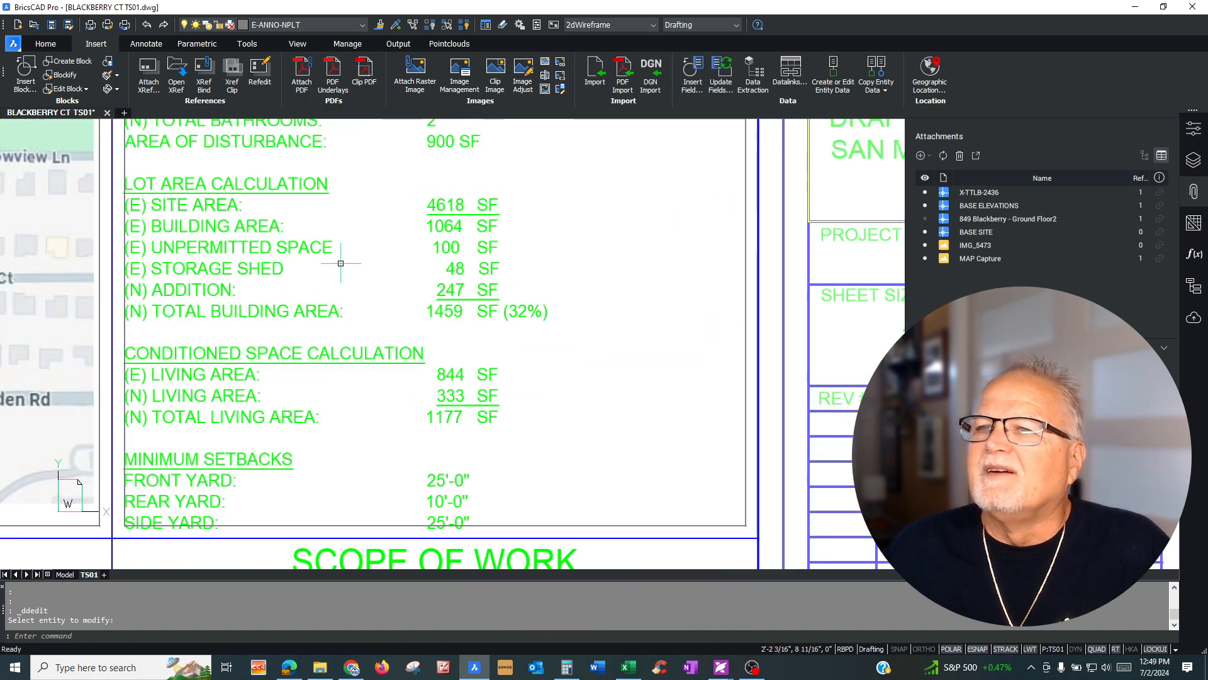
scroll(589, 285, down, 1)
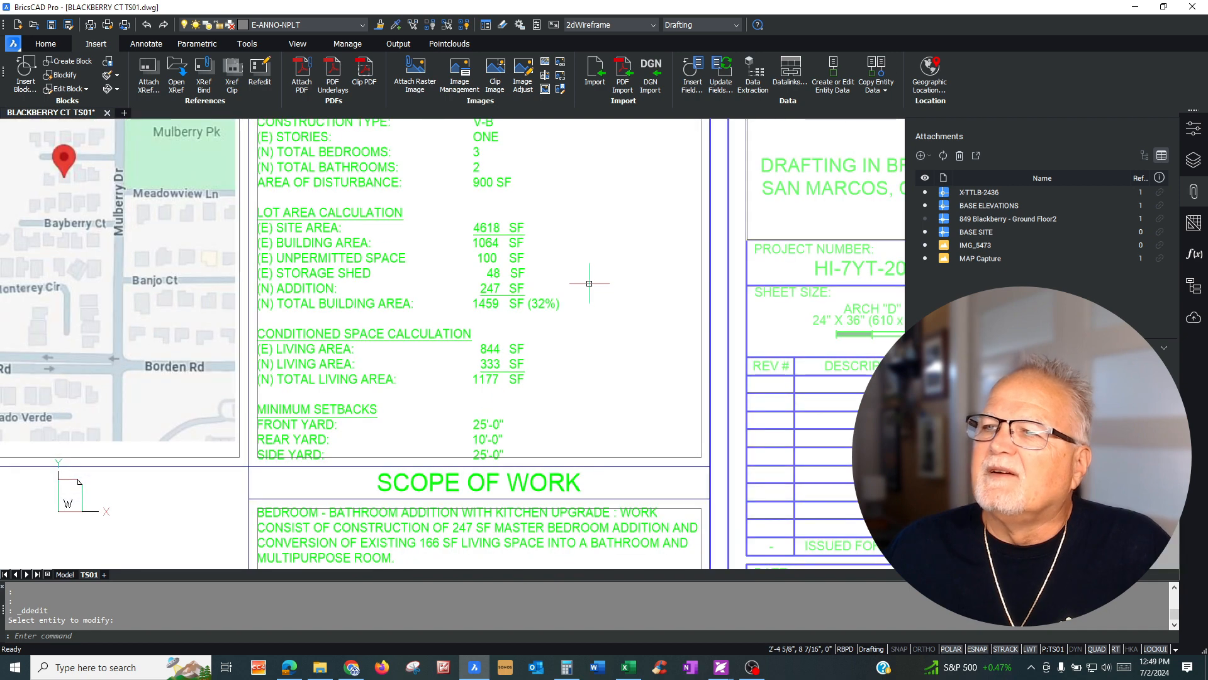
scroll(370, 292, up, 1)
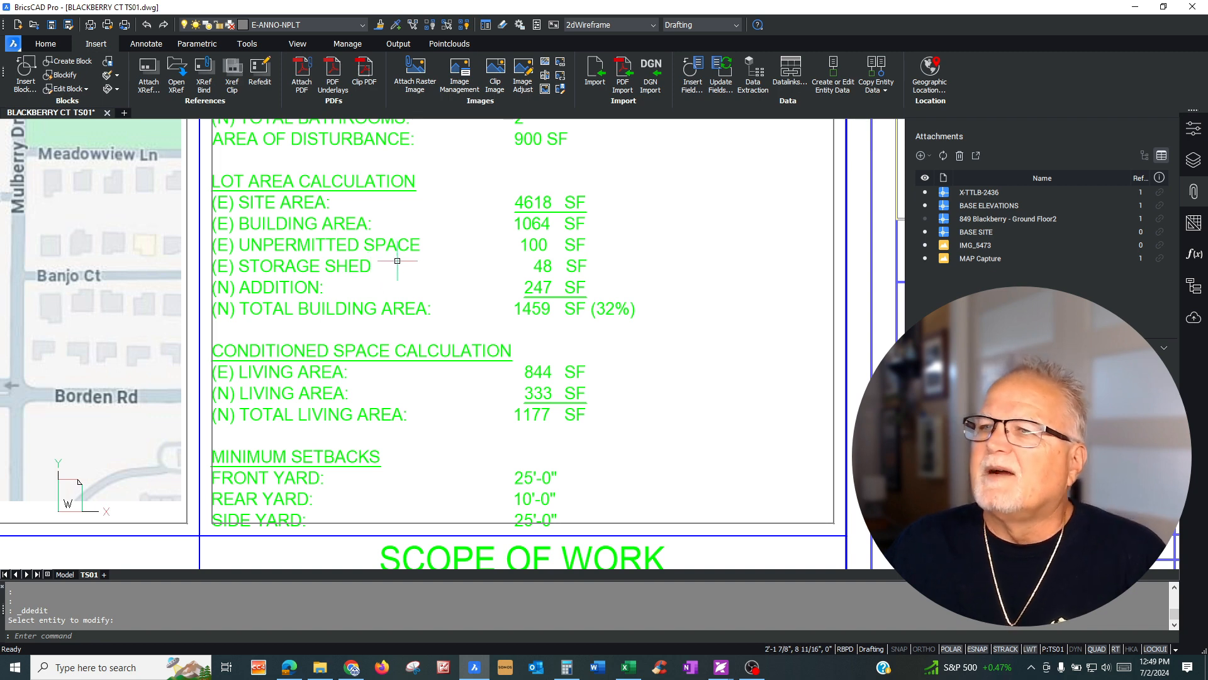
scroll(396, 261, down, 2)
scroll(443, 310, up, 2)
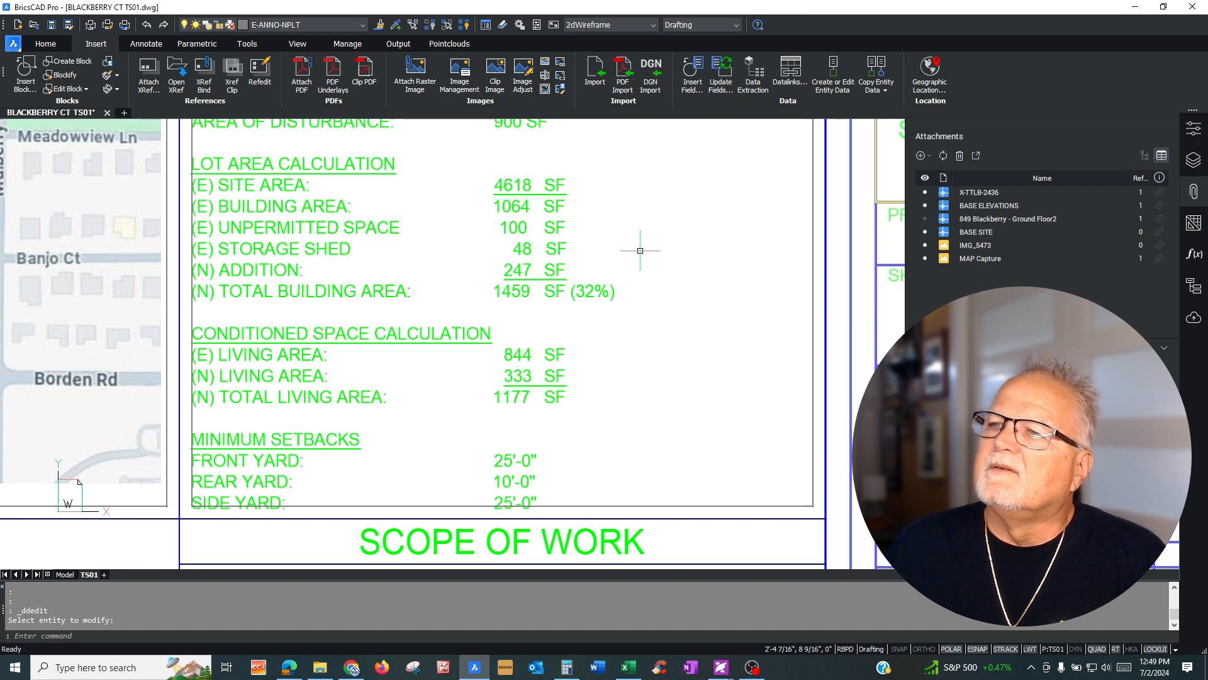
scroll(641, 251, down, 1)
scroll(635, 257, up, 1)
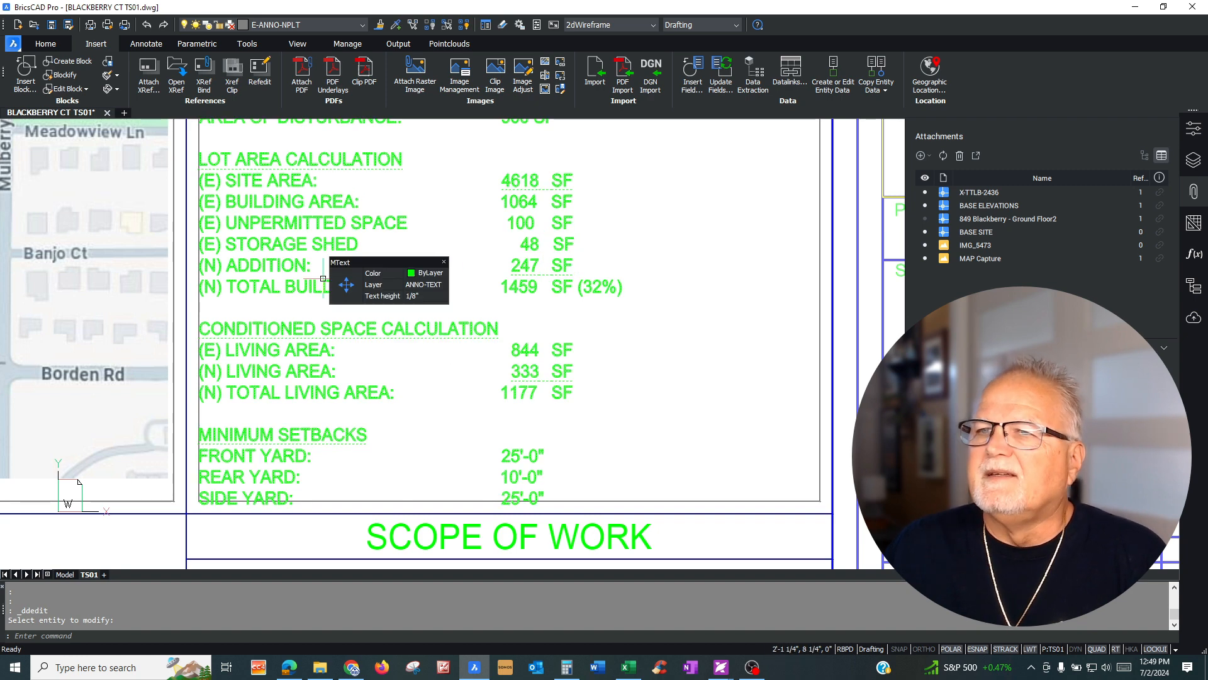
scroll(248, 274, up, 1)
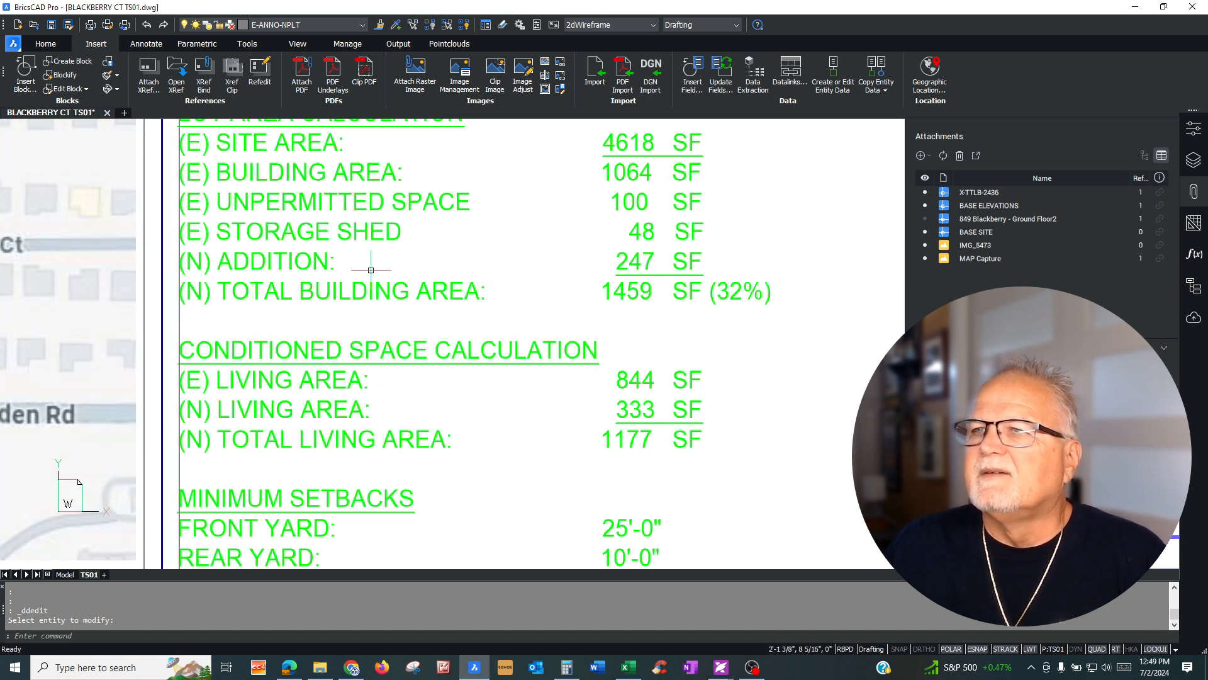
scroll(371, 268, down, 1)
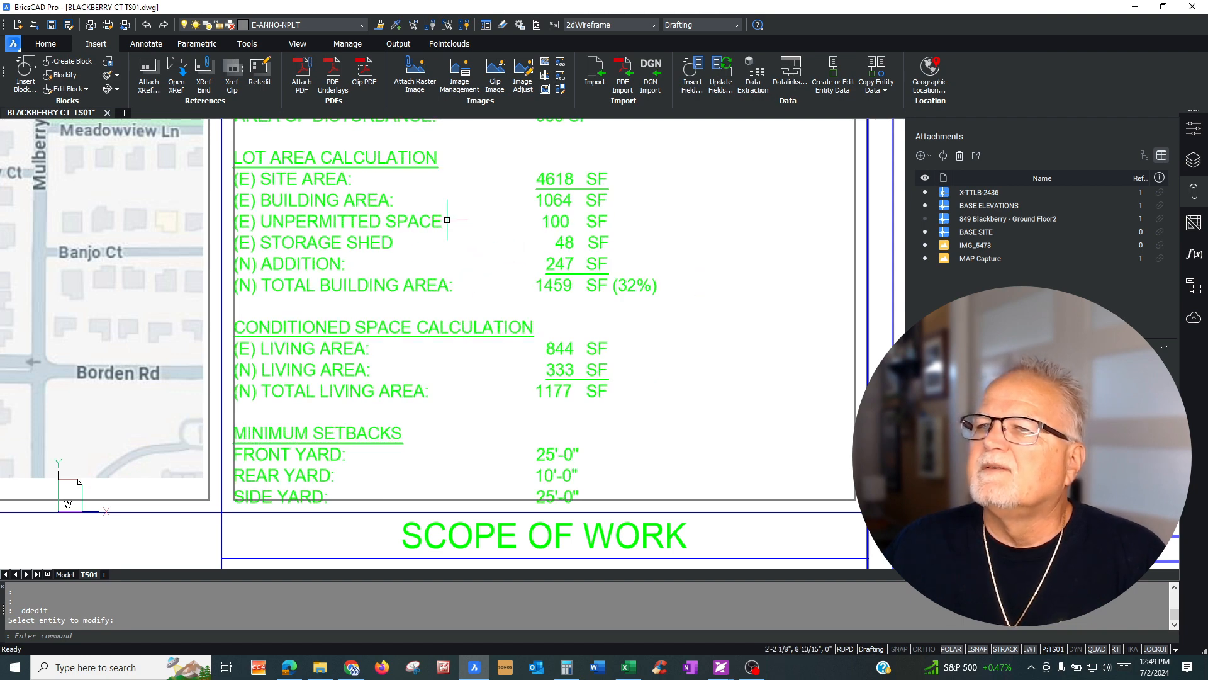
- Add the missing colons after (E) UNPERMITTED SPACE and (E) STORAGE SHED in the lot area calculation
click(415, 247)
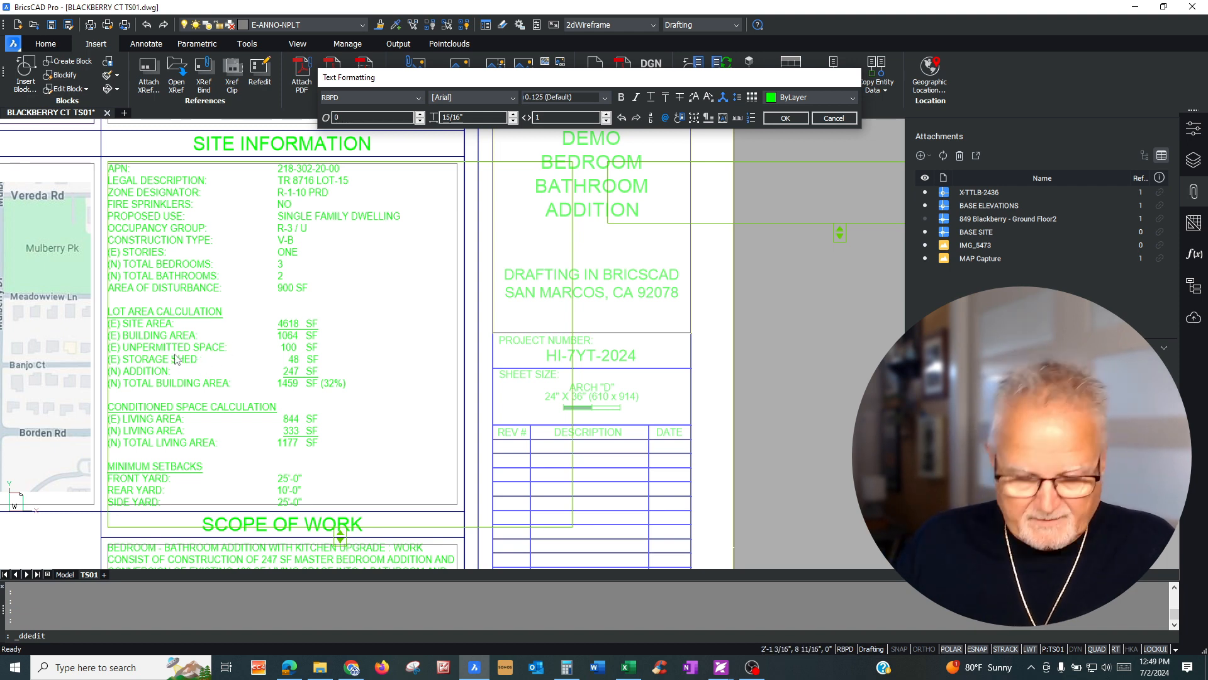
click(785, 119)
key(Escape)
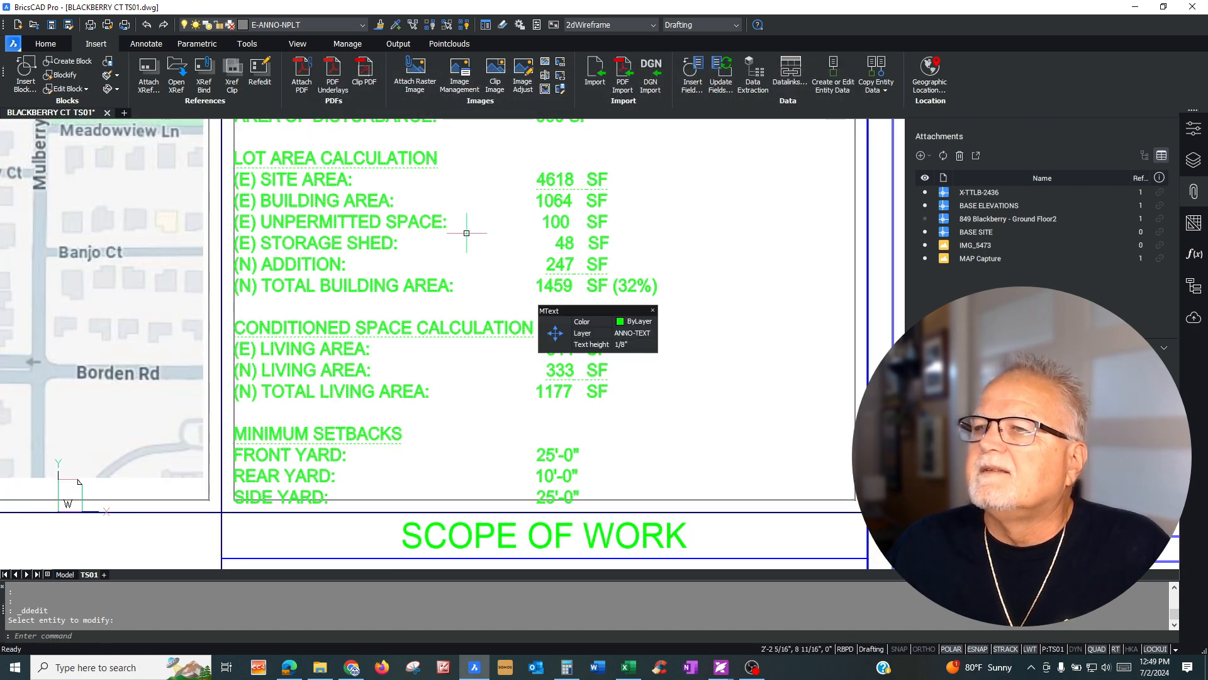
- Examine the new total building area row of the lot area calculation, including its square footage and lot coverage percentage
scroll(284, 242, down, 2)
scroll(417, 271, up, 2)
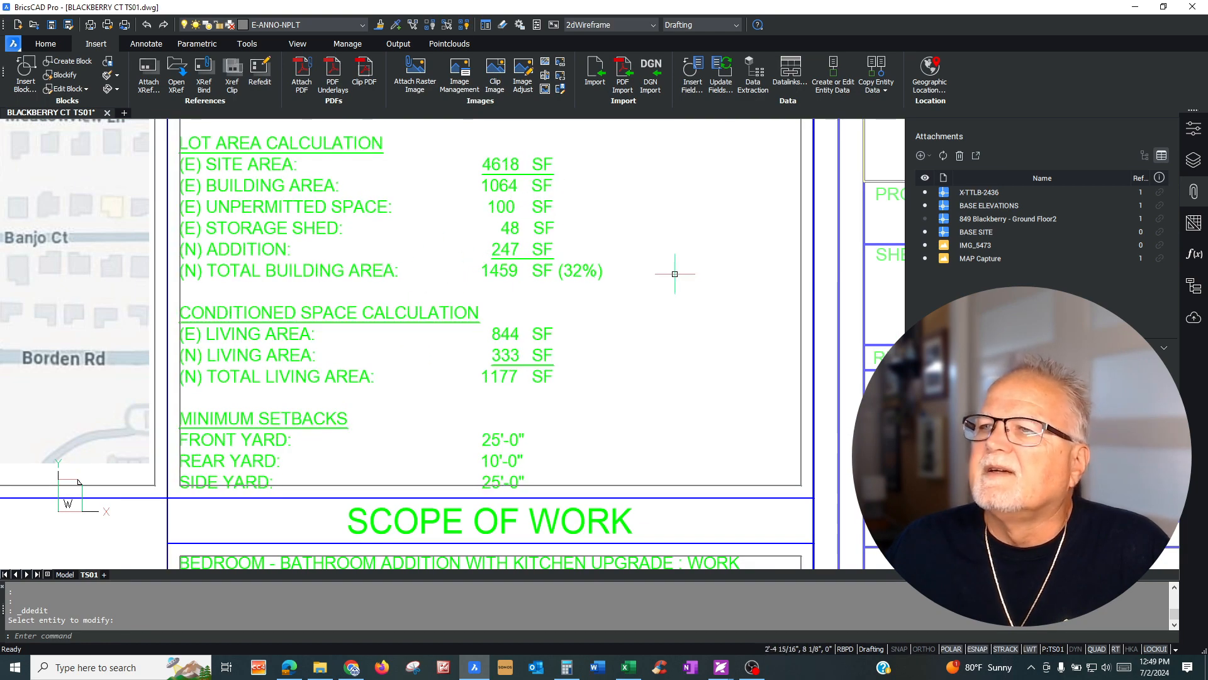
scroll(629, 258, up, 1)
scroll(601, 255, down, 1)
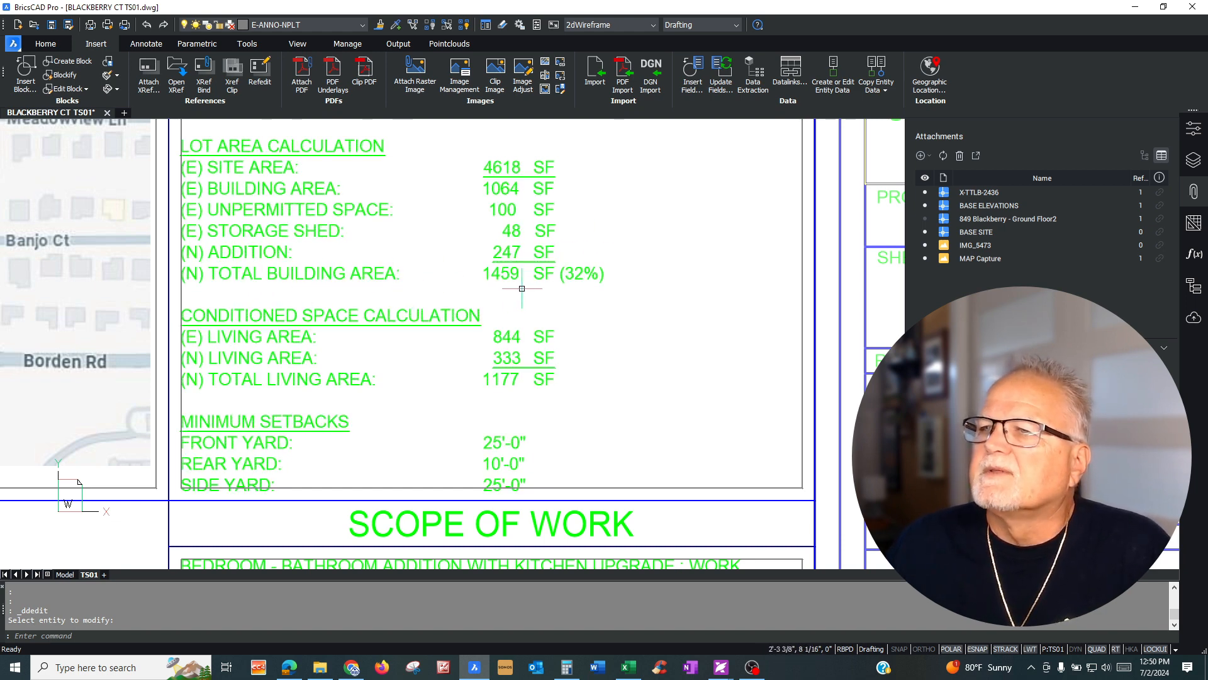
scroll(546, 292, up, 2)
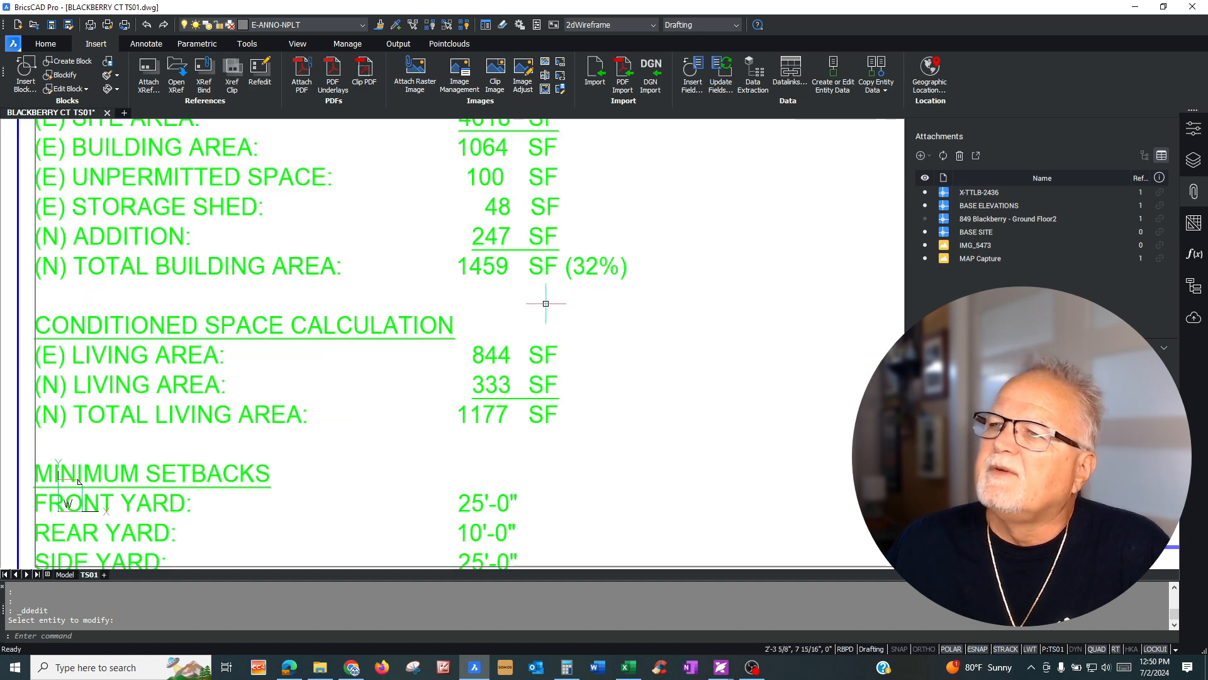
scroll(609, 284, down, 2)
scroll(609, 283, up, 2)
scroll(598, 183, down, 2)
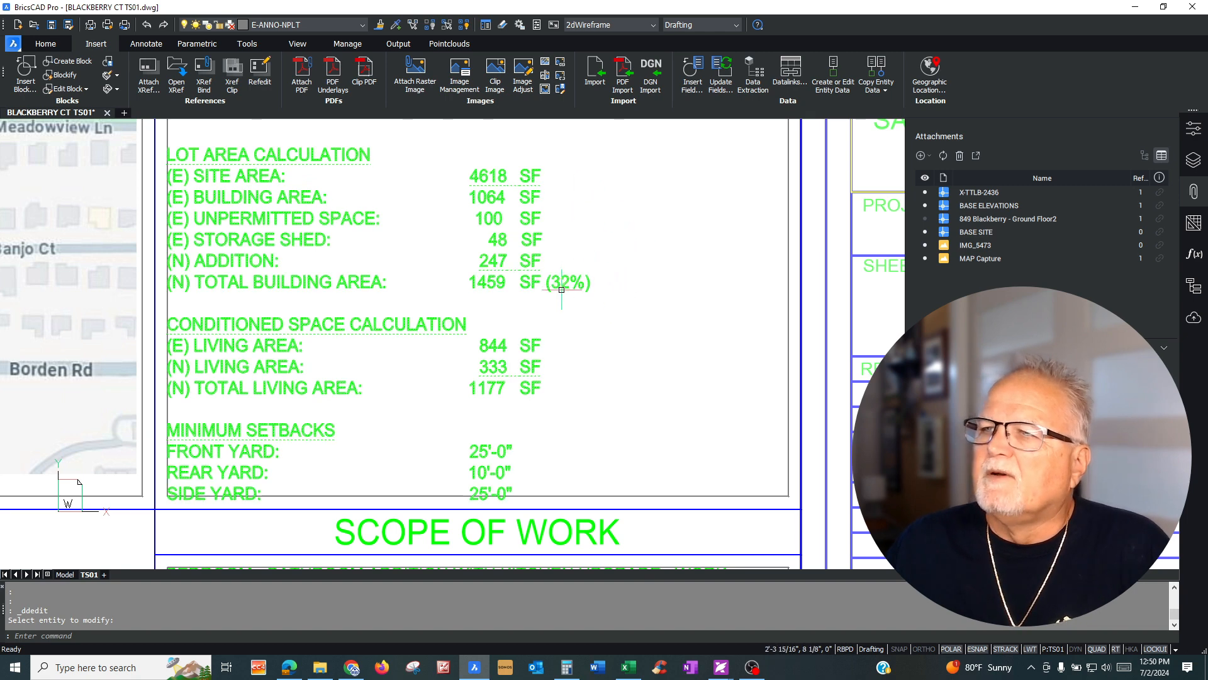
scroll(558, 300, up, 1)
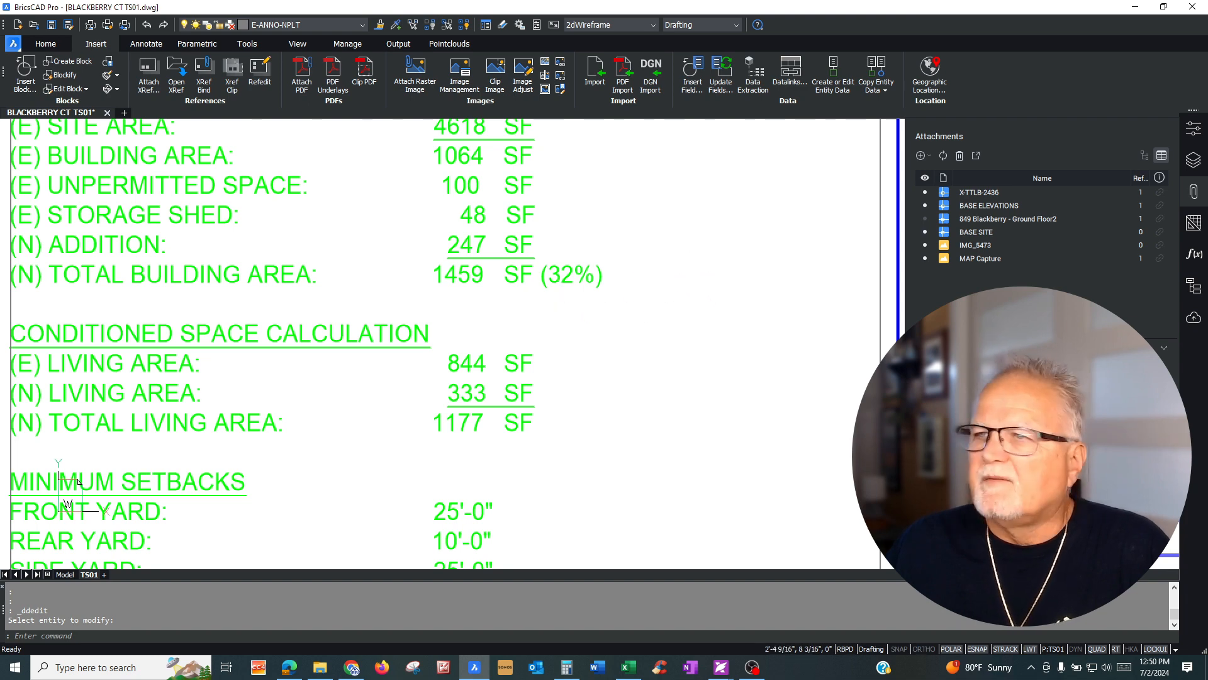
- Examine the conditioned space calculation, covering the existing, new and total living area rows
scroll(655, 280, down, 1)
scroll(431, 358, up, 1)
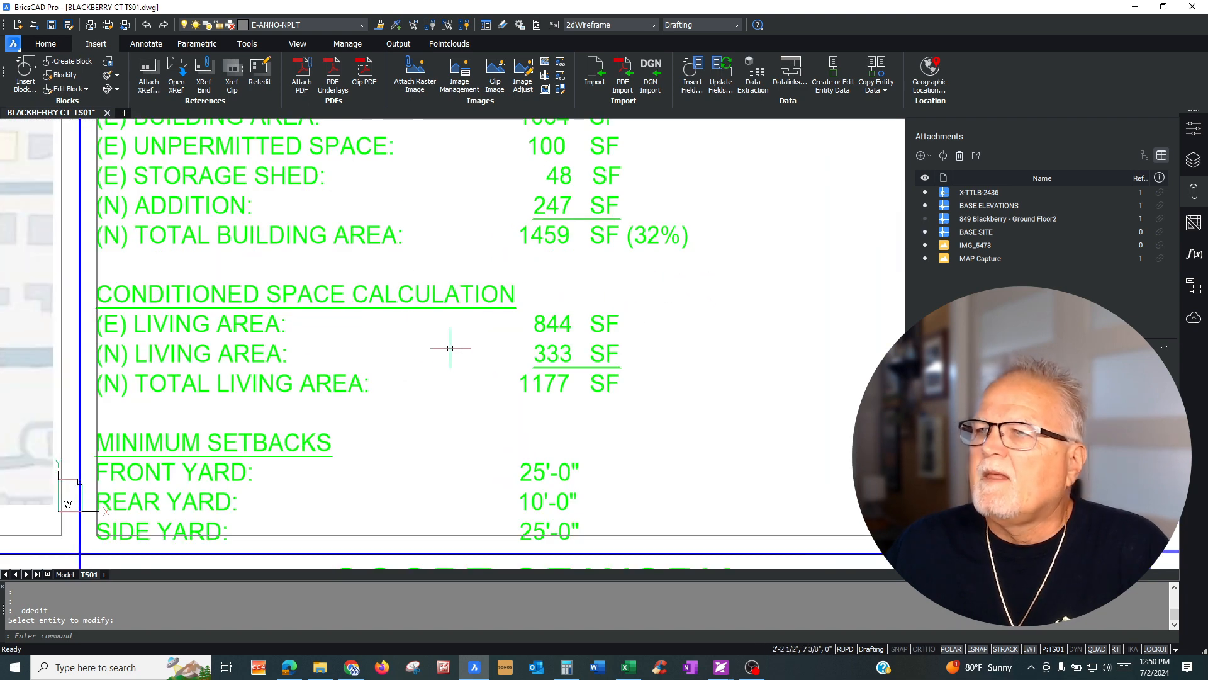
scroll(451, 345, down, 1)
scroll(397, 368, up, 1)
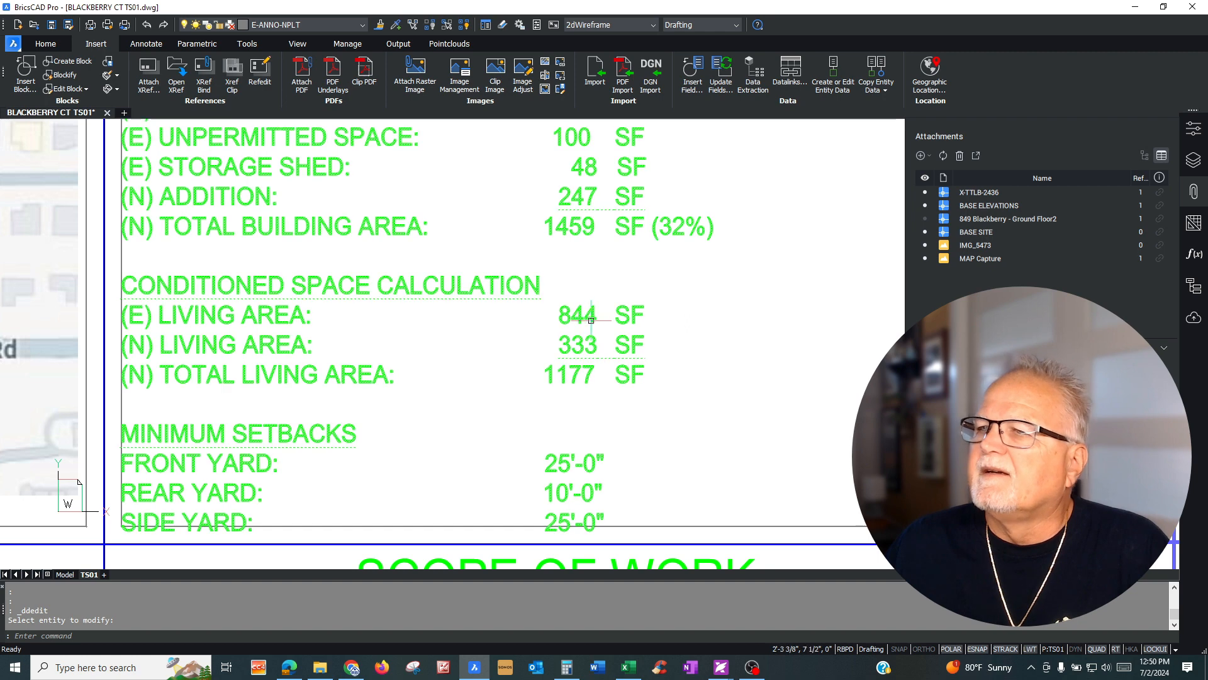
scroll(557, 288, down, 1)
scroll(592, 371, up, 1)
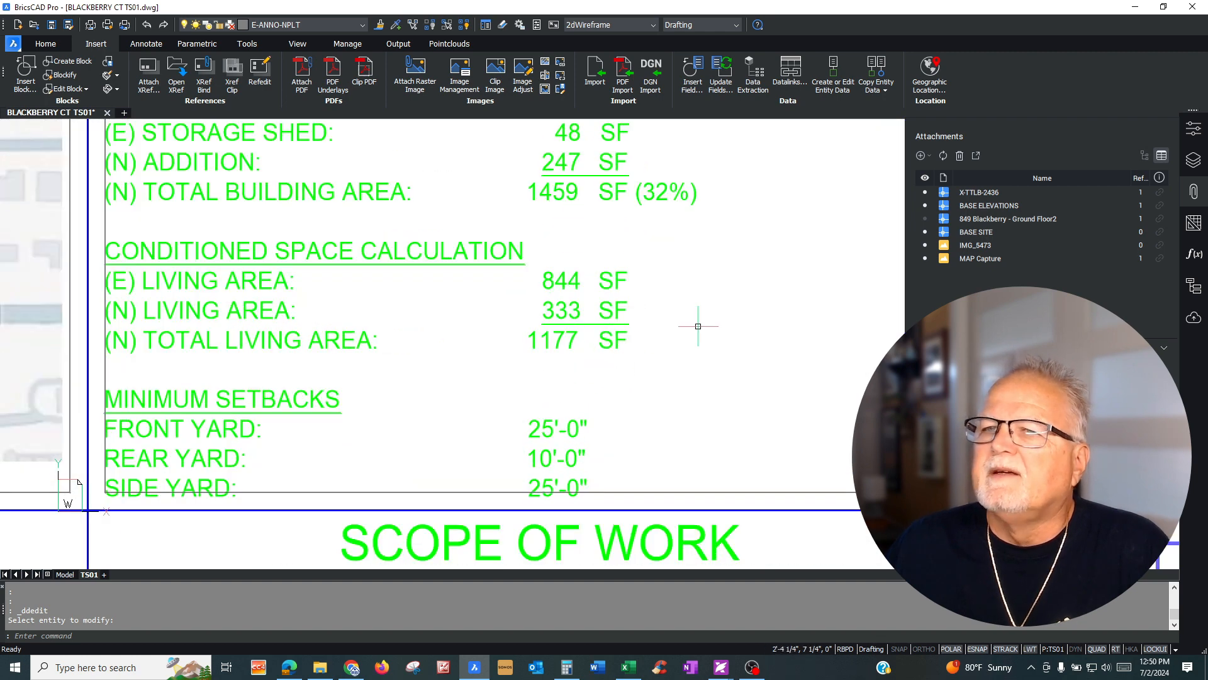
scroll(710, 308, down, 1)
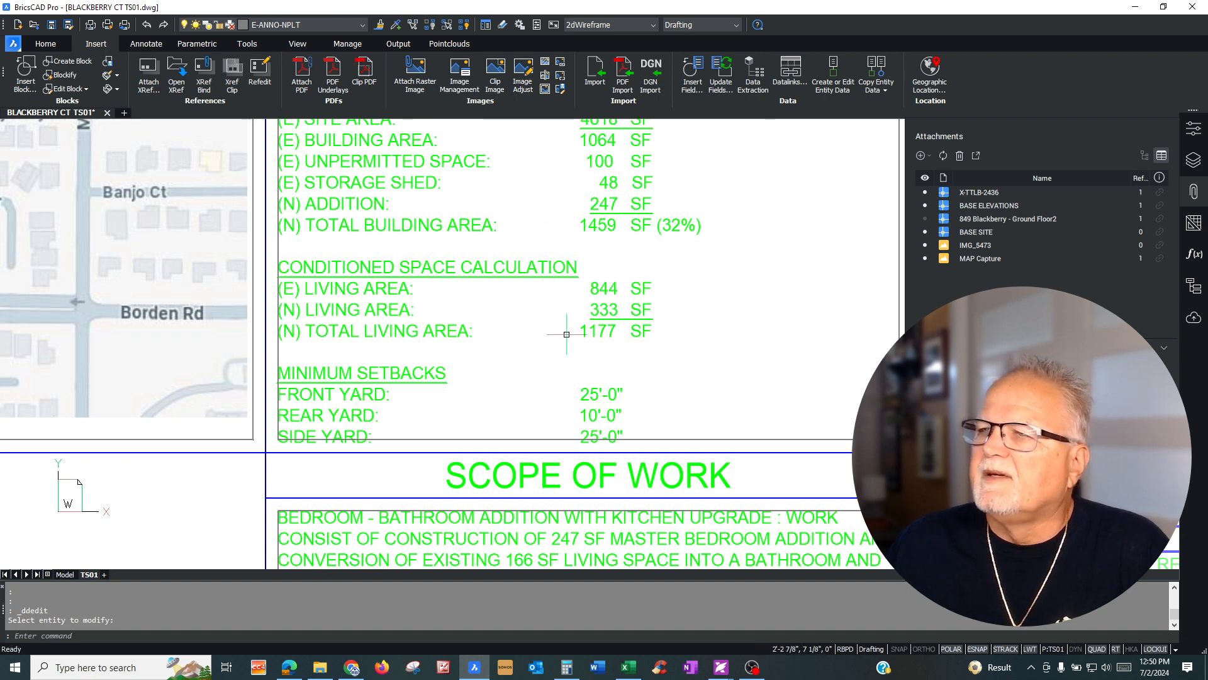
scroll(564, 334, up, 2)
scroll(860, 293, down, 1)
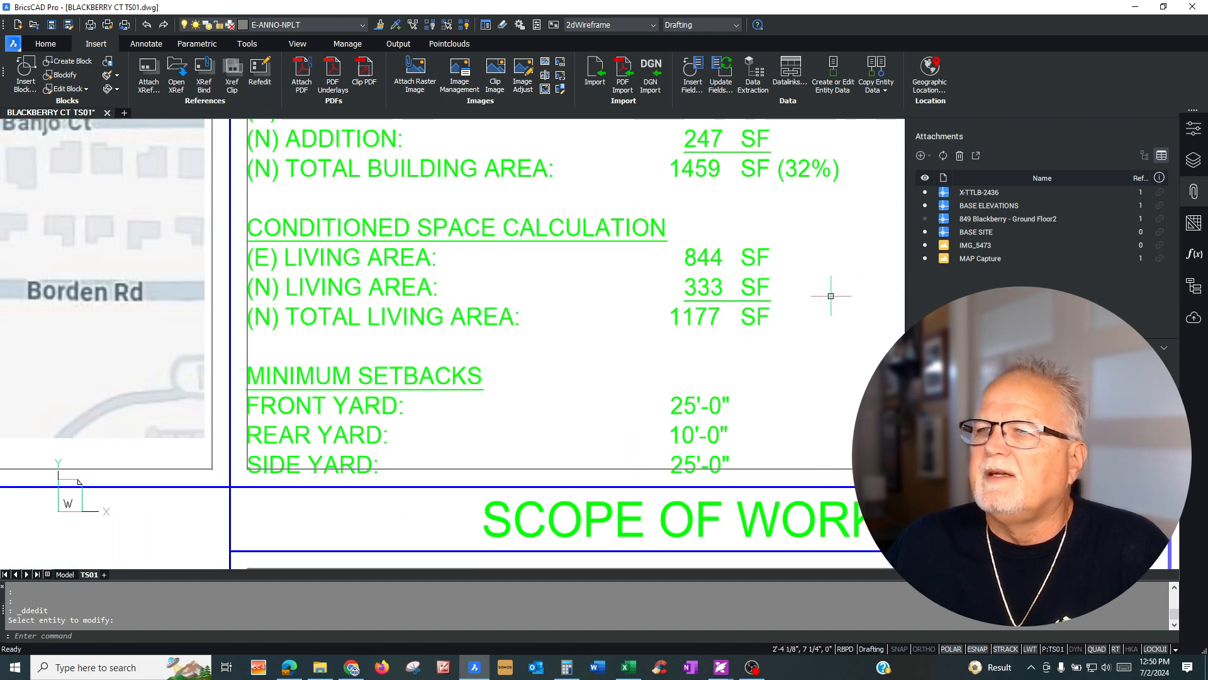
scroll(821, 290, up, 1)
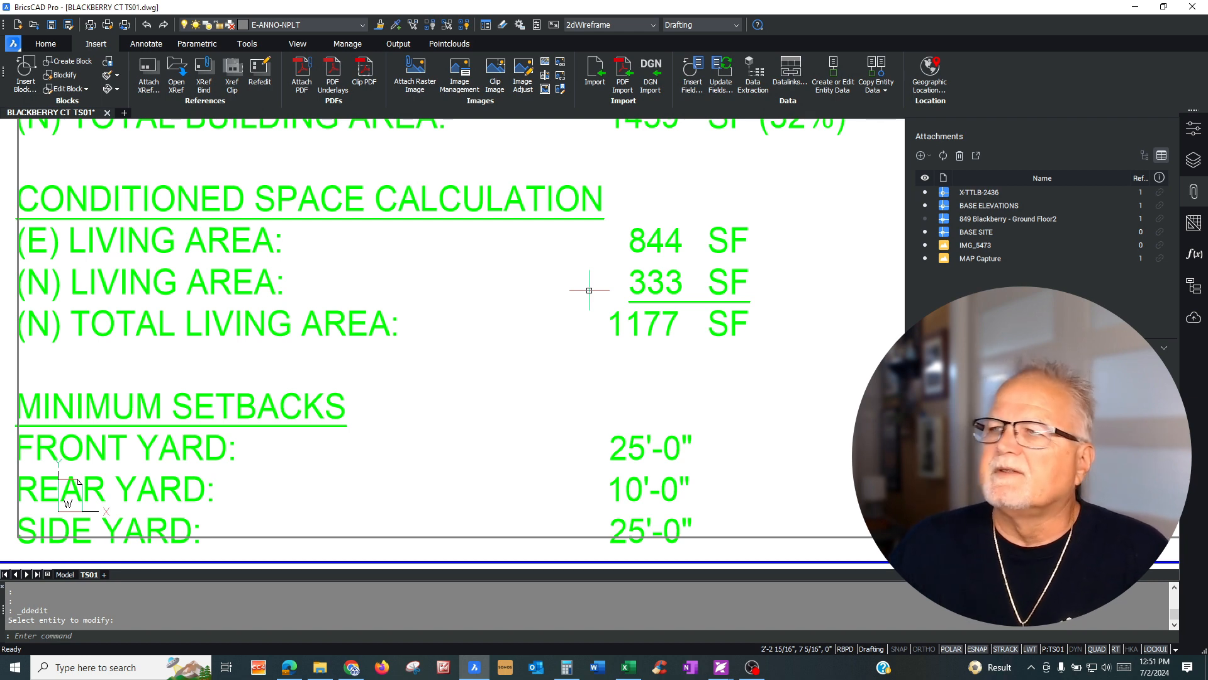
scroll(690, 358, down, 1)
scroll(692, 363, up, 1)
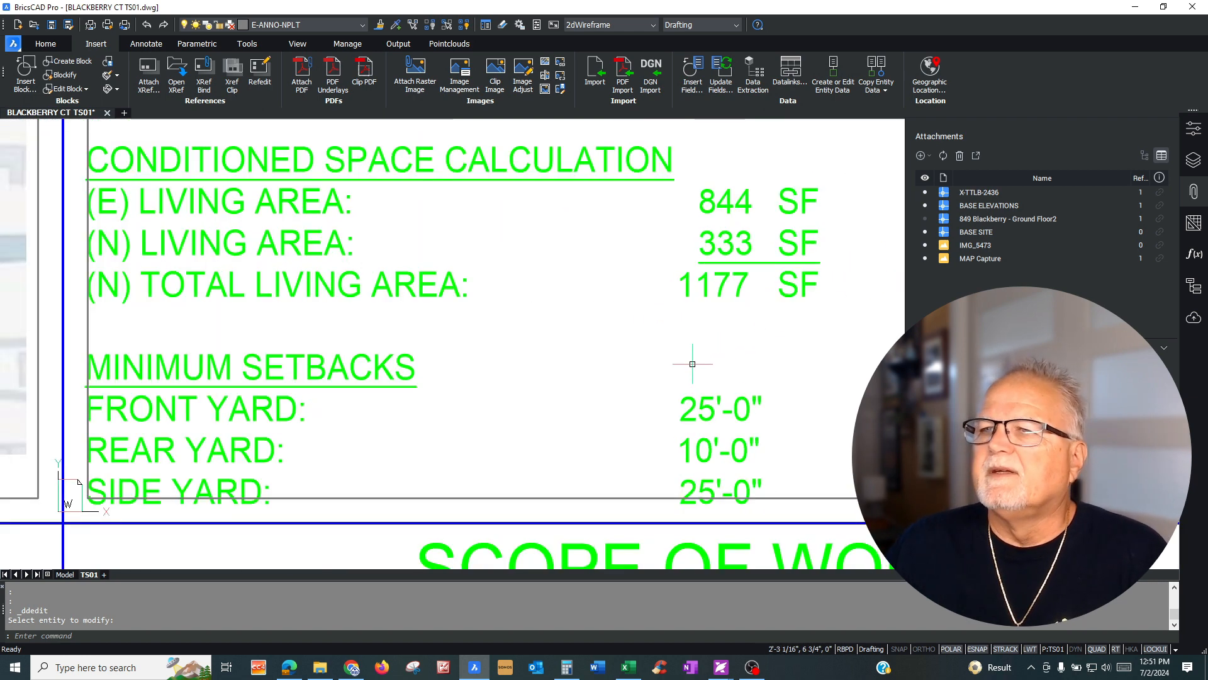
scroll(732, 338, down, 1)
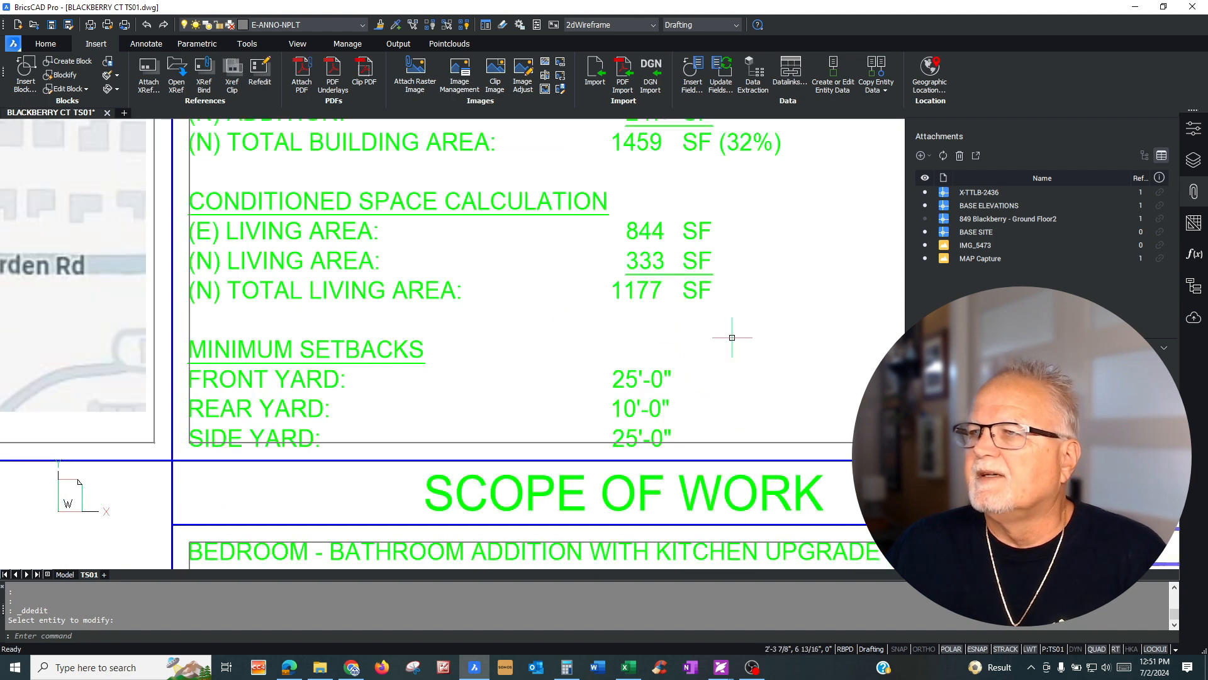
scroll(745, 336, up, 1)
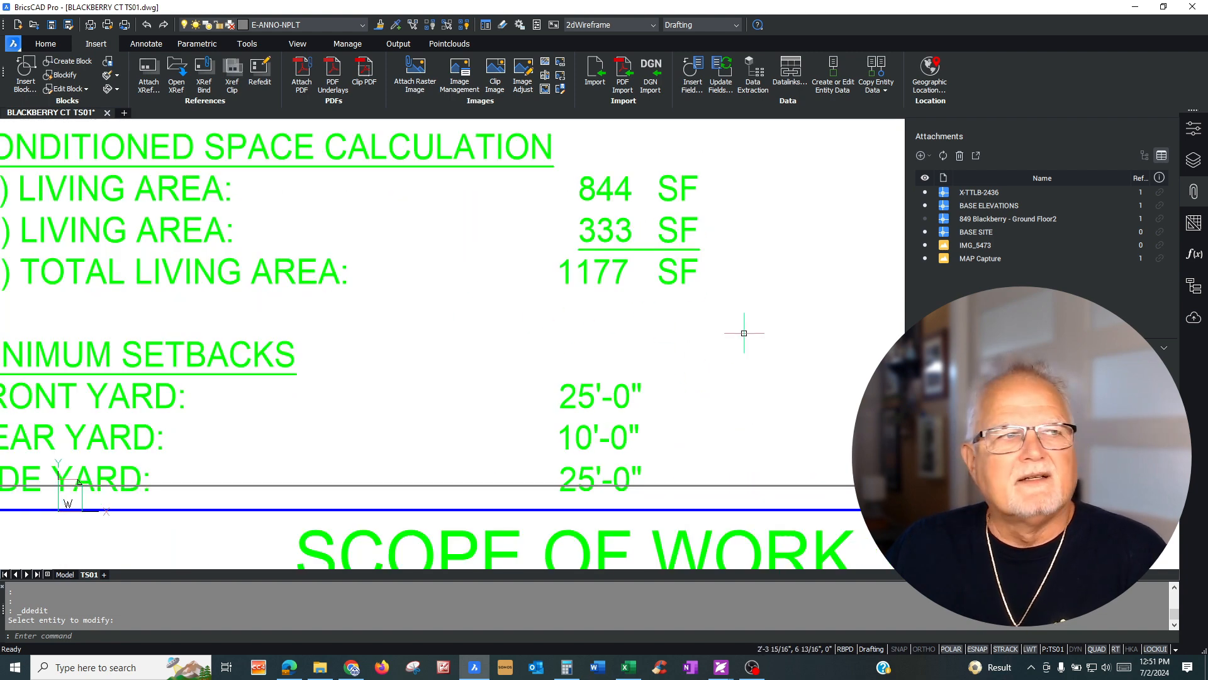
scroll(743, 333, down, 1)
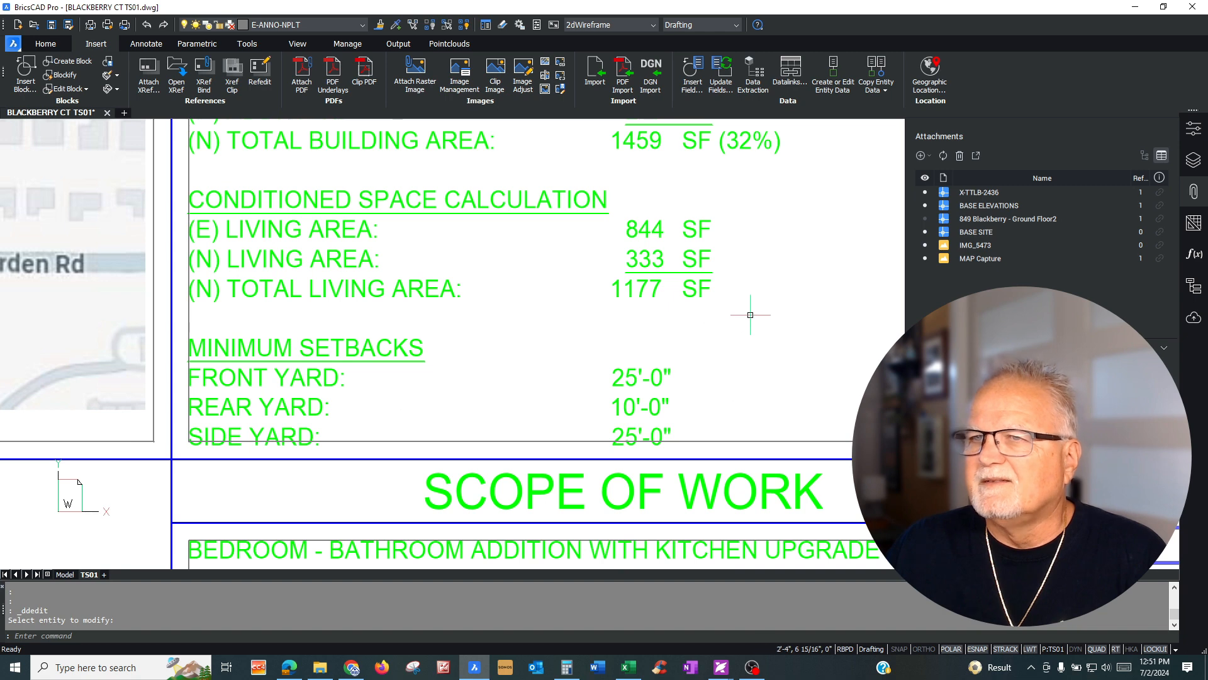
scroll(578, 302, up, 1)
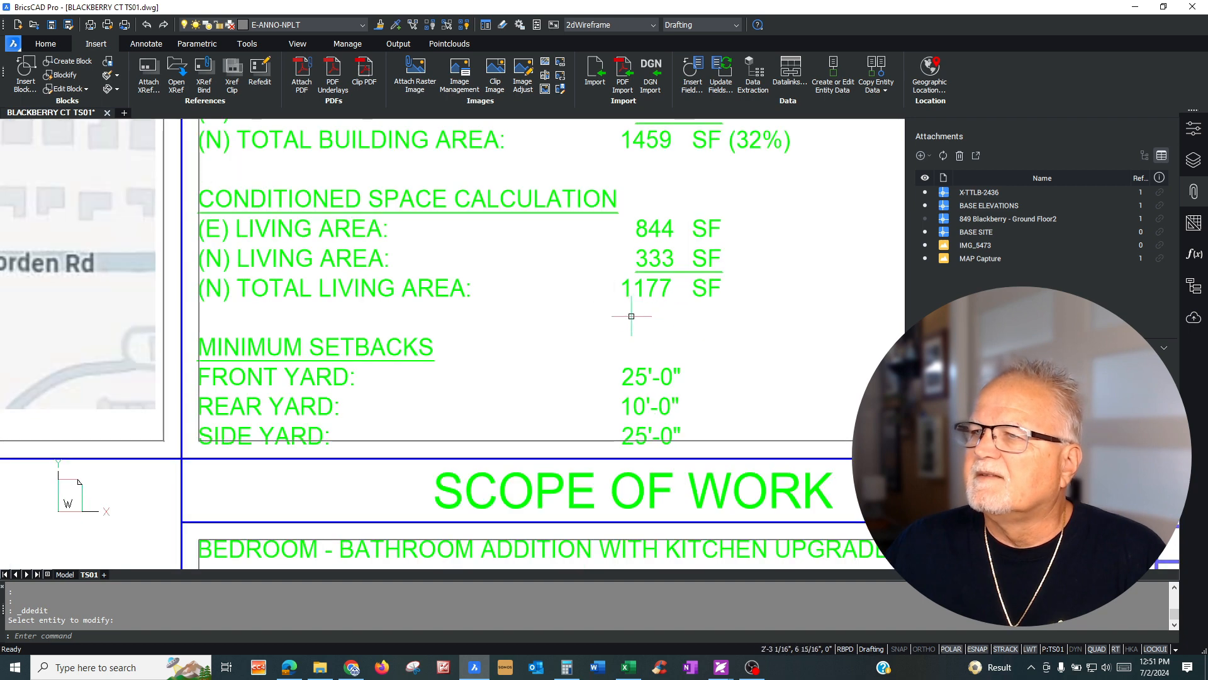
scroll(657, 314, down, 1)
scroll(650, 324, up, 1)
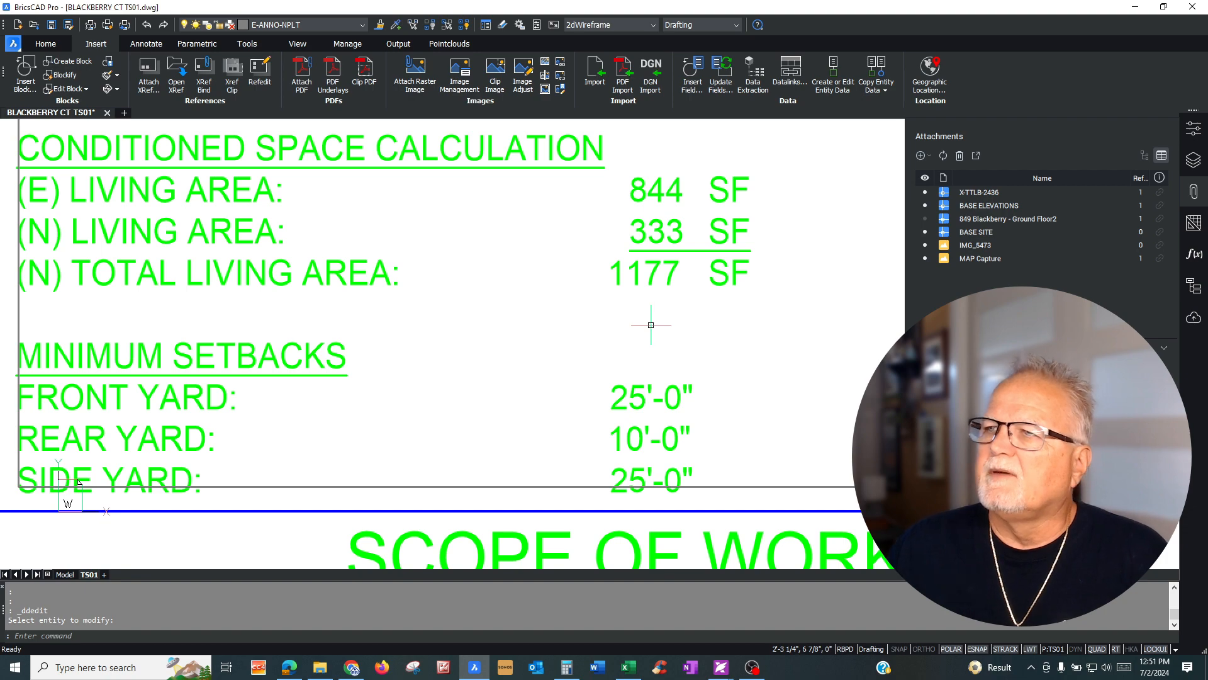
- Examine the minimum setbacks for the front, rear and side yards in the site information block
scroll(651, 324, down, 3)
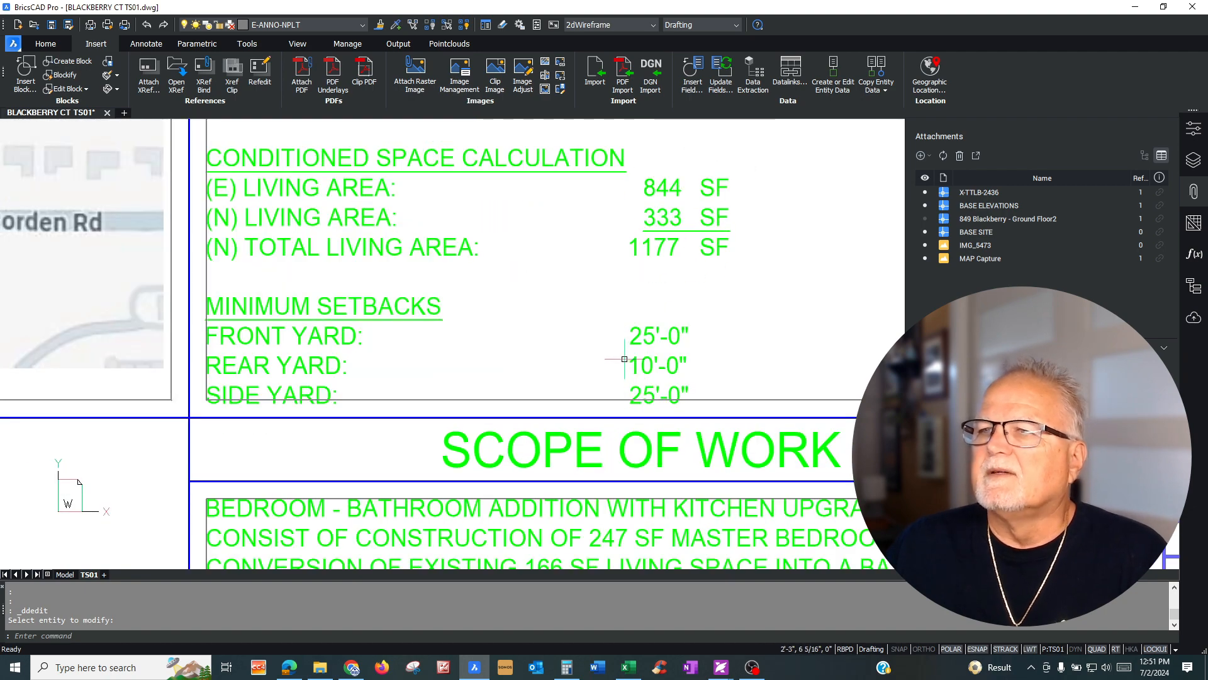
scroll(598, 361, down, 1)
scroll(578, 365, up, 1)
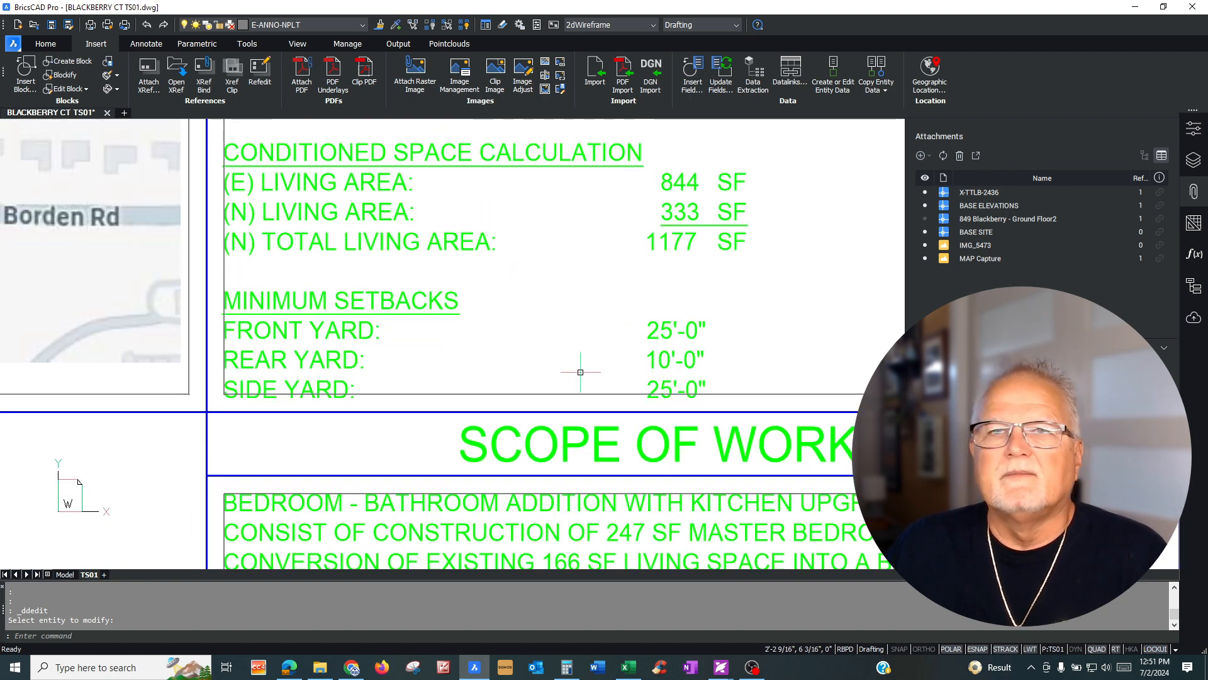
scroll(576, 370, down, 1)
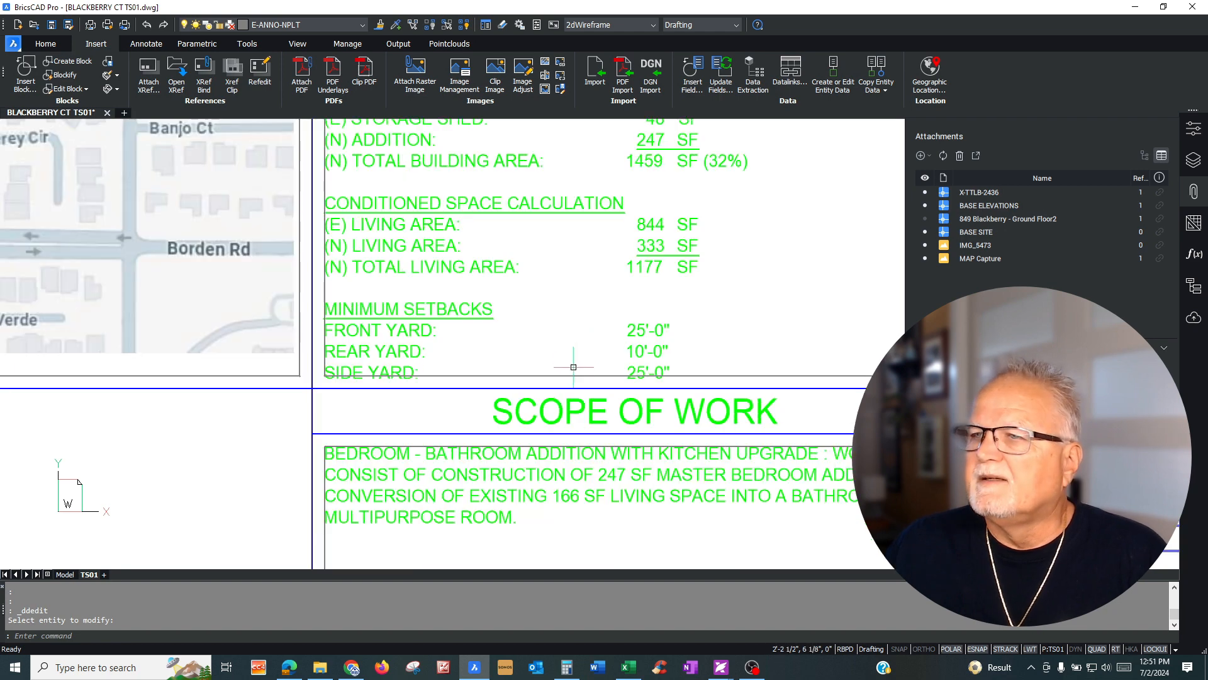
scroll(526, 387, up, 1)
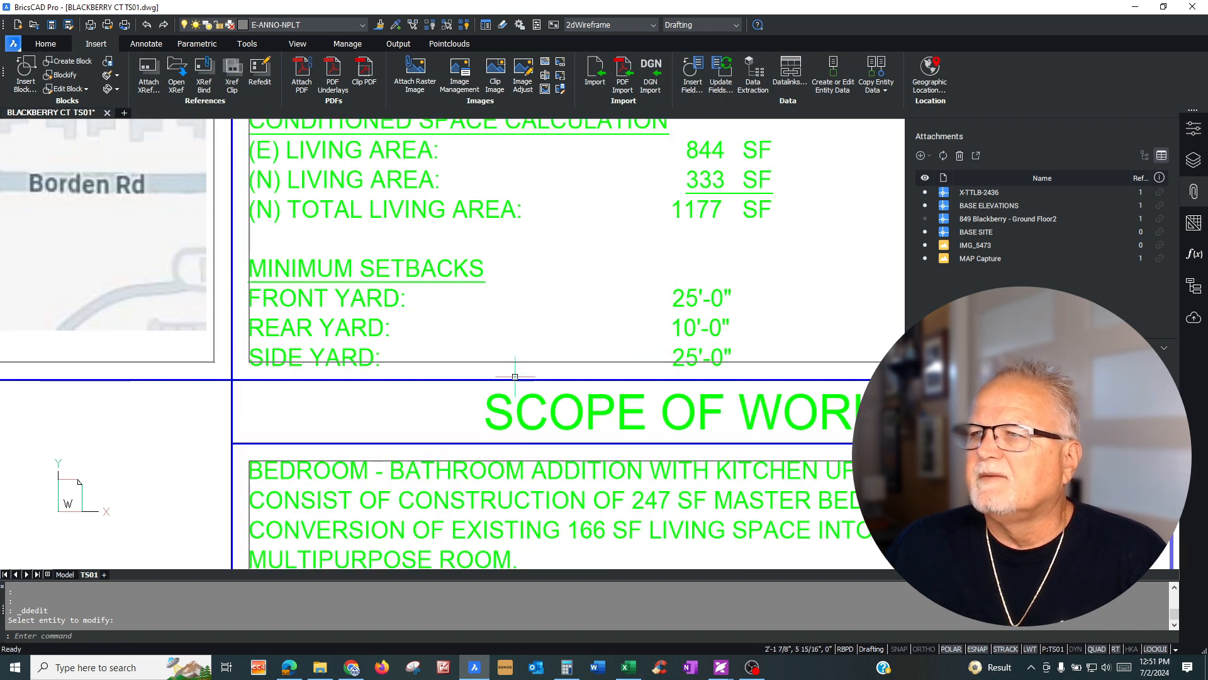
scroll(522, 365, down, 1)
scroll(709, 339, up, 1)
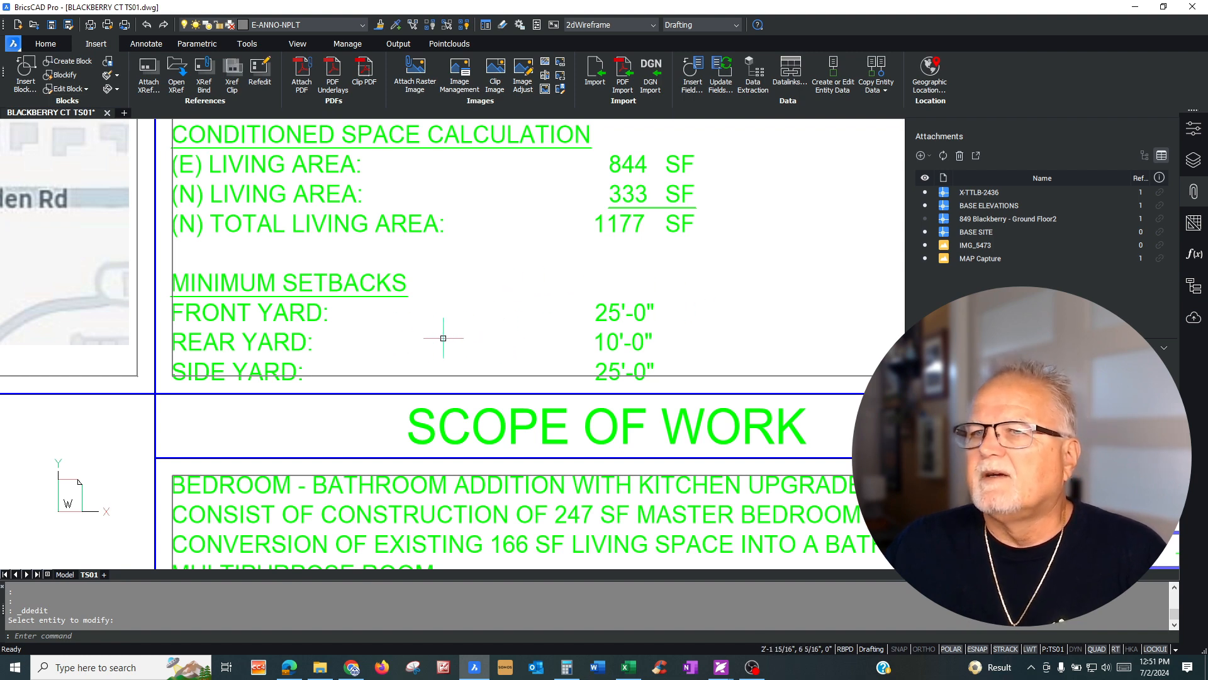
scroll(440, 331, down, 1)
scroll(393, 363, up, 1)
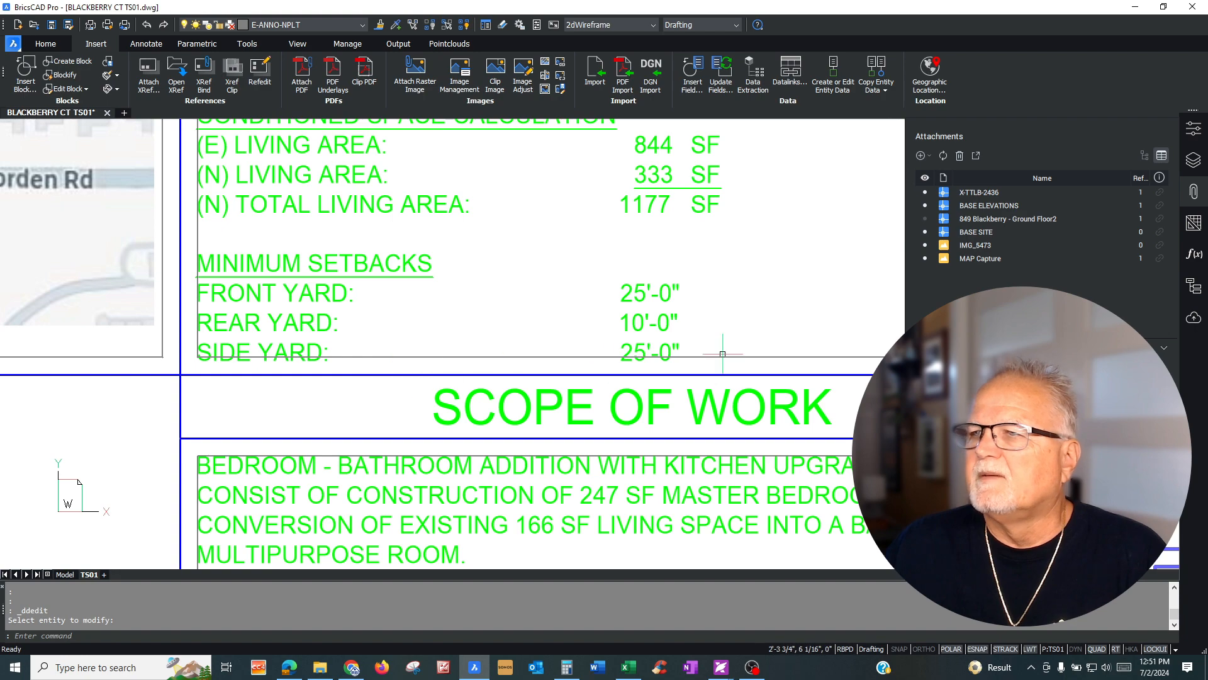
- Color the scope of work text red from "CONSIST OF CONSTRUCTION" through "MULTIPURPOSE ROOM."
scroll(598, 288, down, 2)
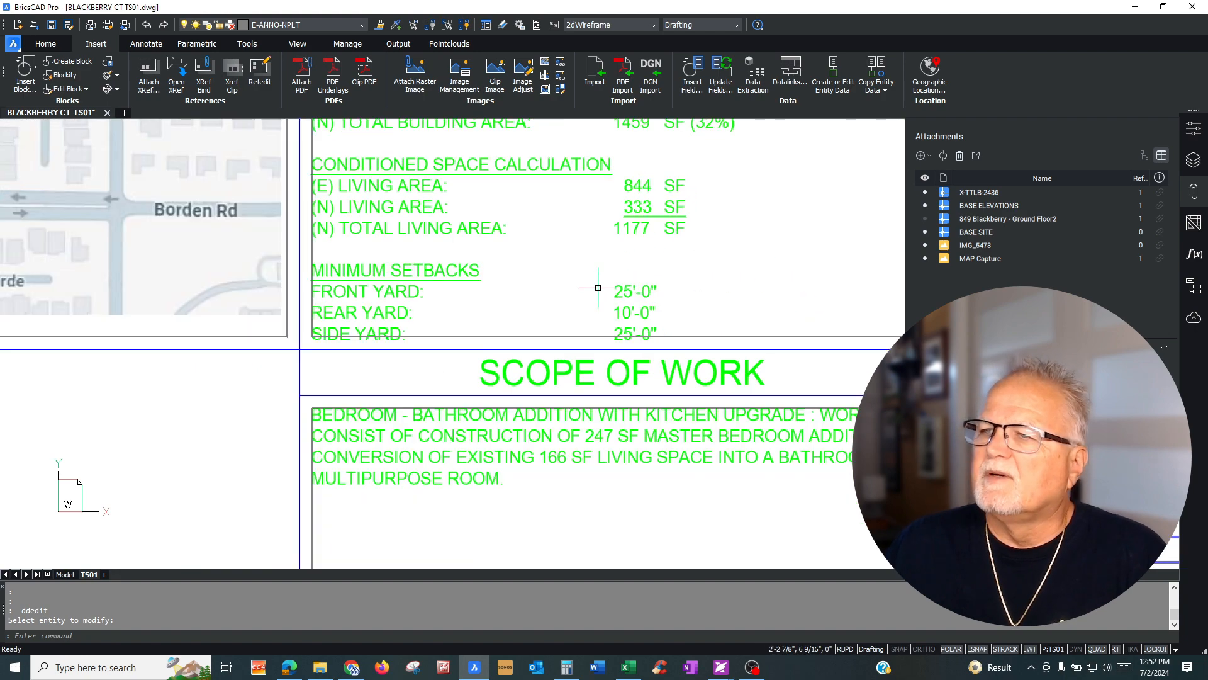
scroll(451, 373, up, 2)
scroll(331, 399, down, 2)
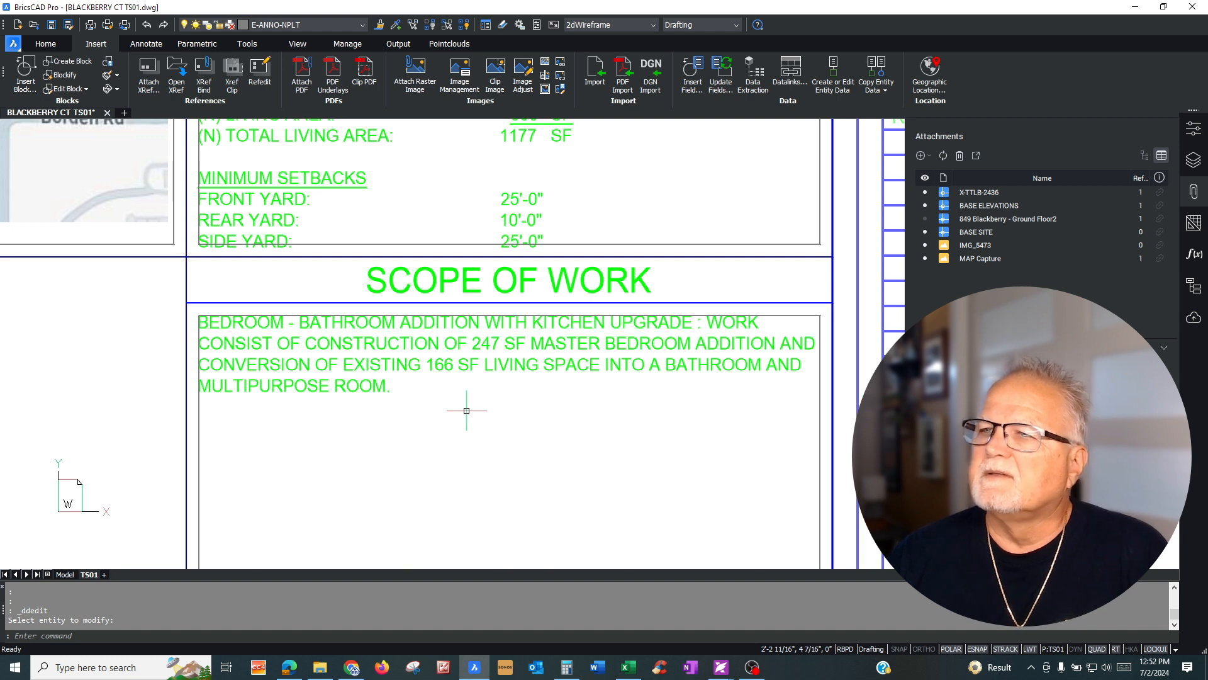
scroll(523, 440, down, 1)
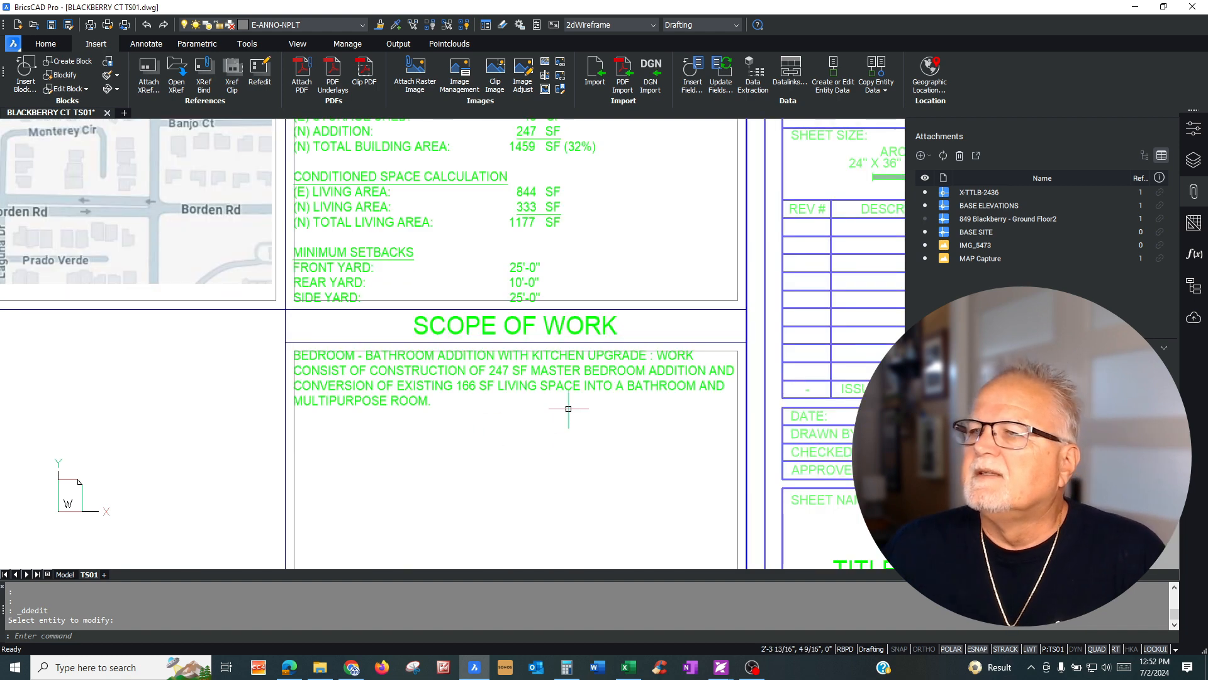
scroll(547, 403, up, 1)
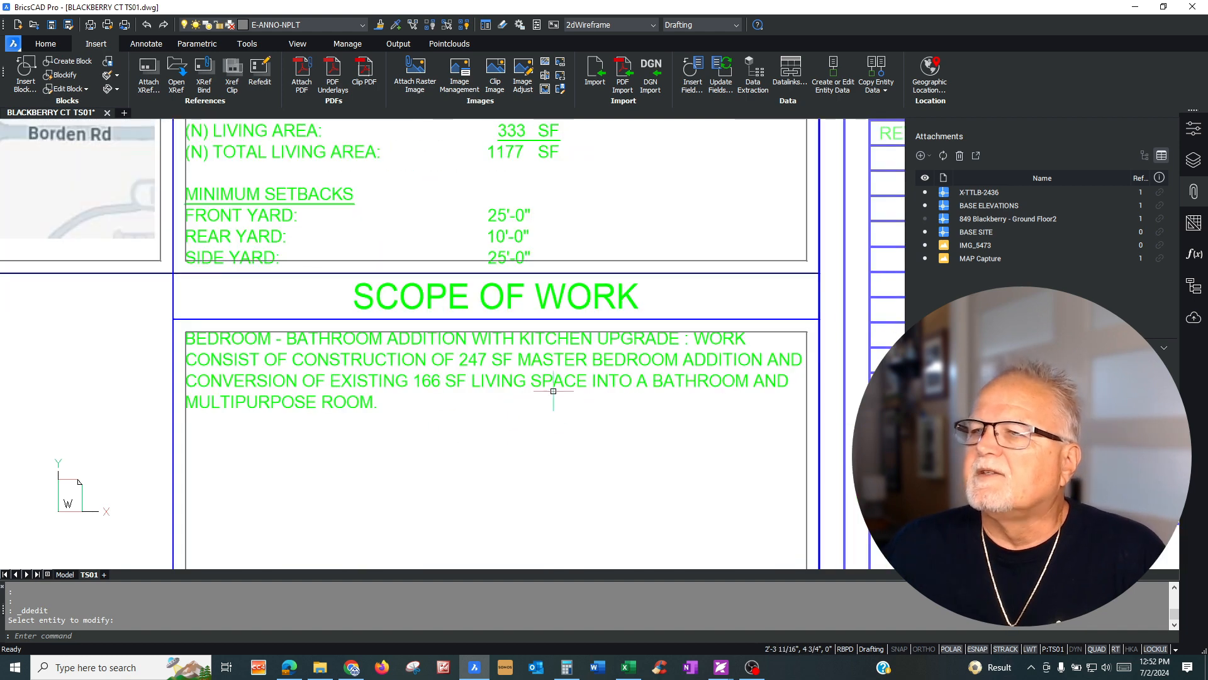
click(476, 361)
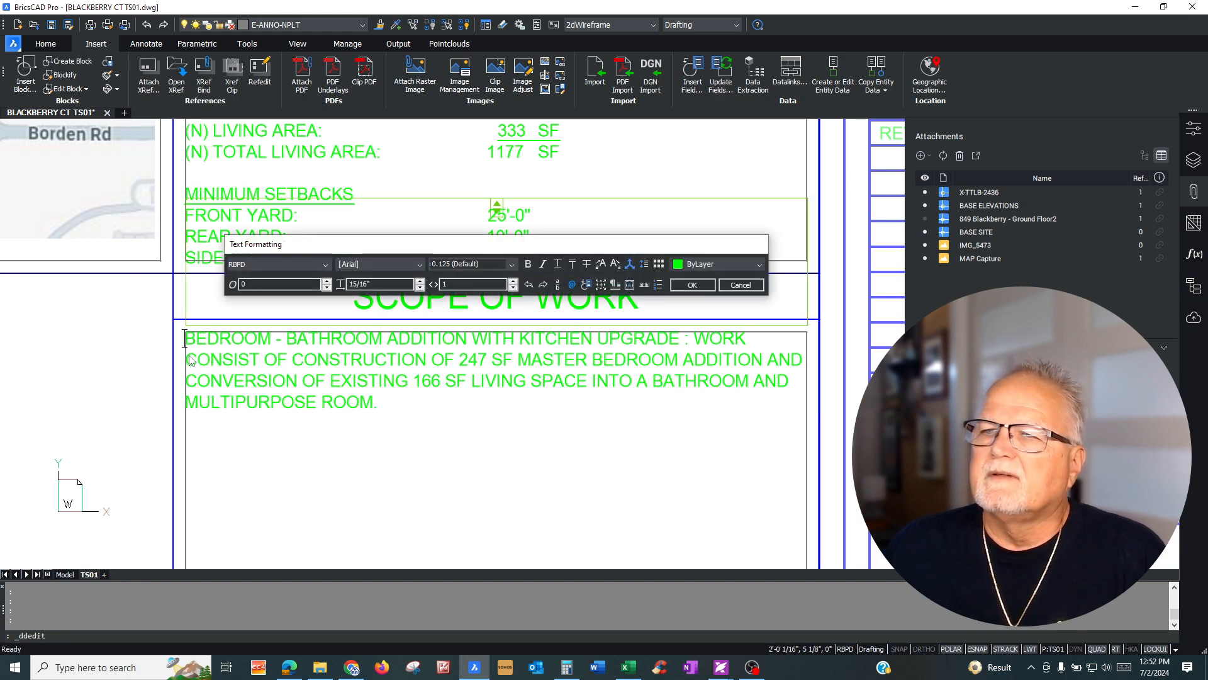
drag(186, 359, 423, 428)
click(717, 264)
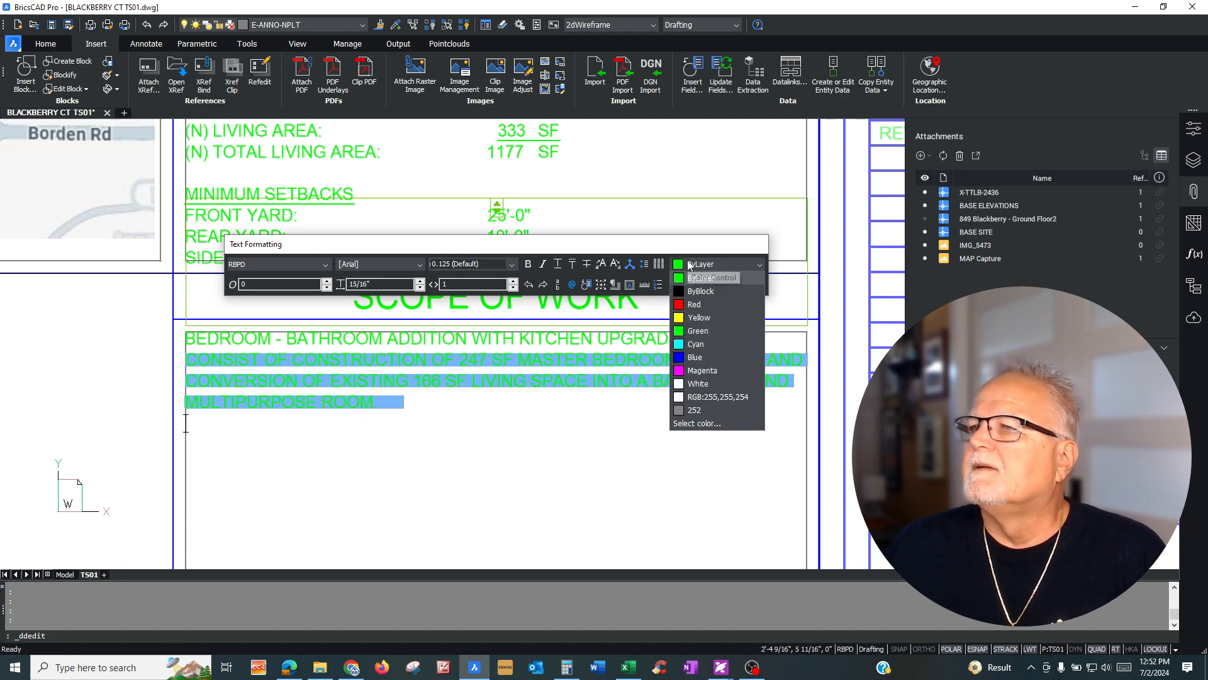
click(698, 306)
click(529, 417)
right_click(498, 435)
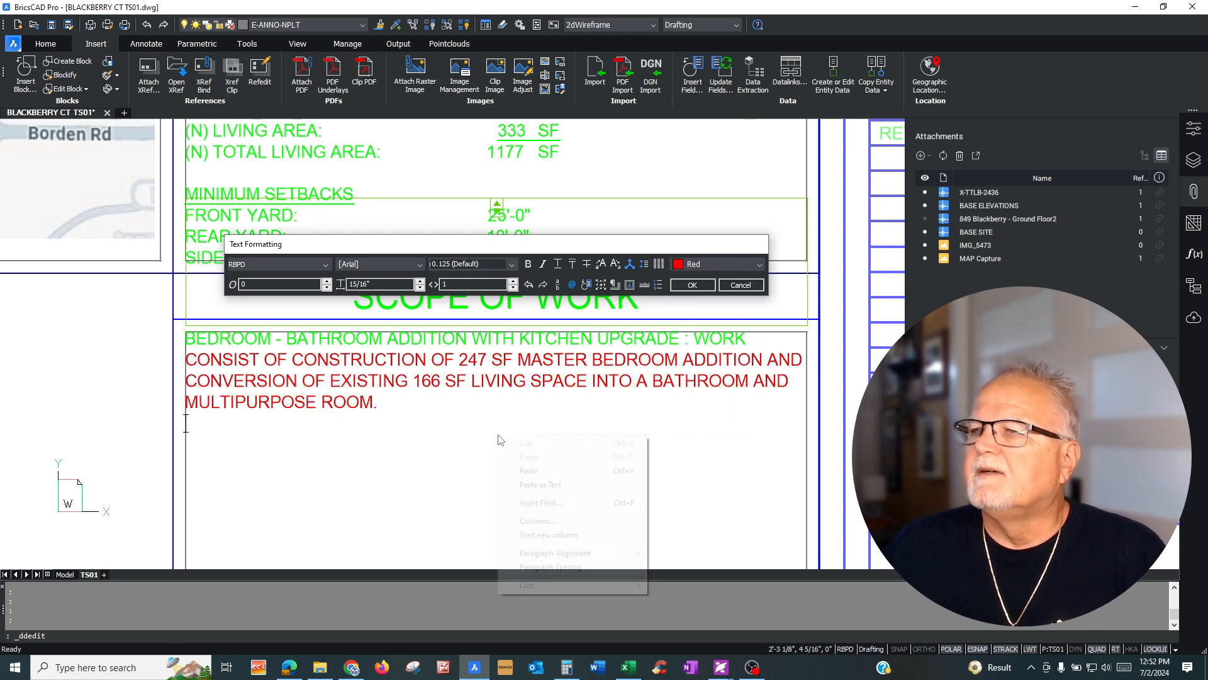
click(687, 285)
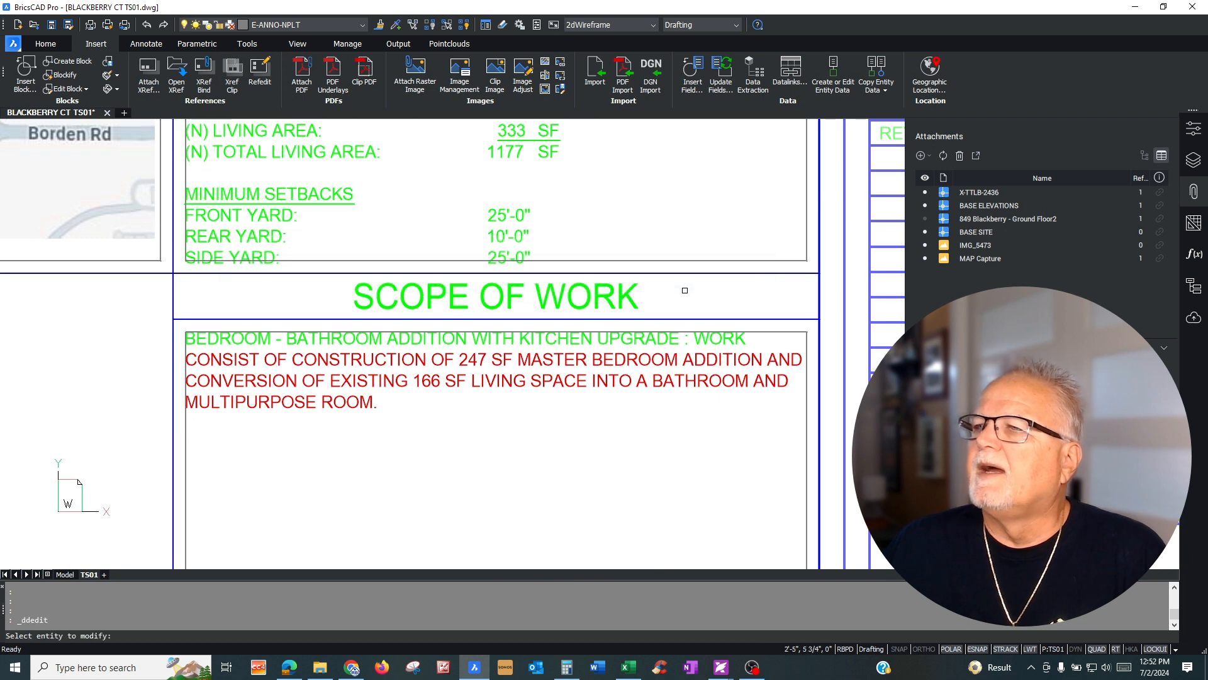
scroll(443, 461, down, 6)
key(Escape)
- Bring the whole title sheet into view and save the drawing
scroll(740, 416, down, 2)
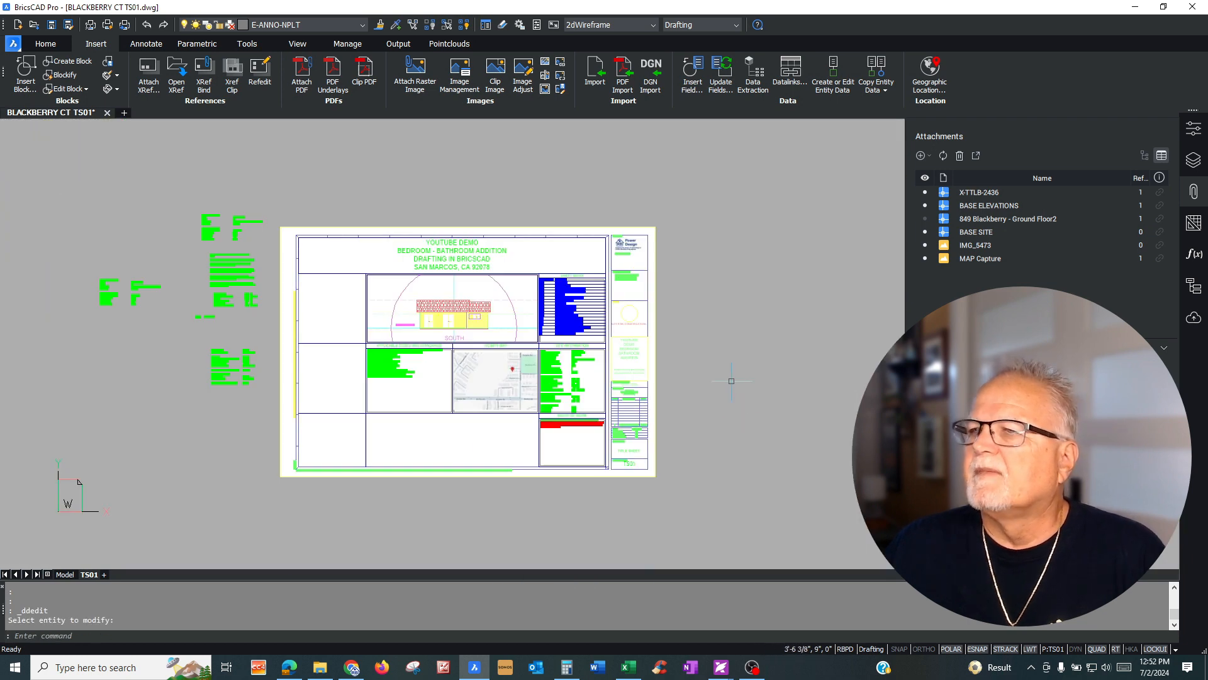
scroll(635, 441, up, 2)
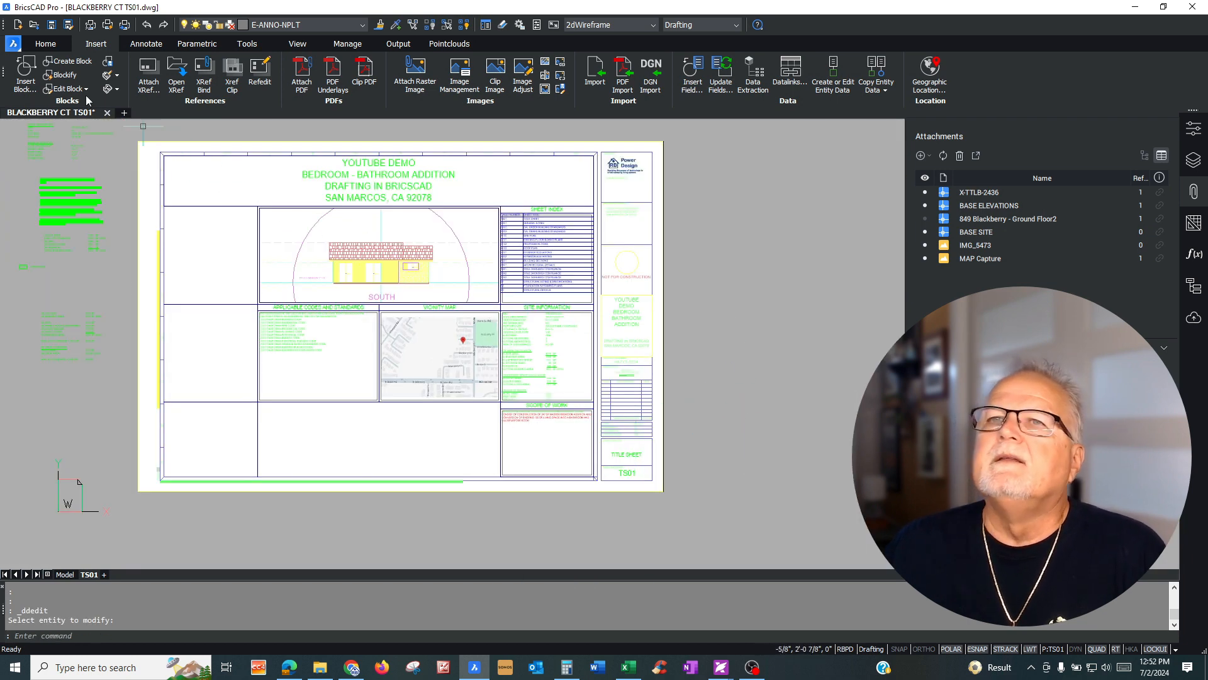
click(13, 44)
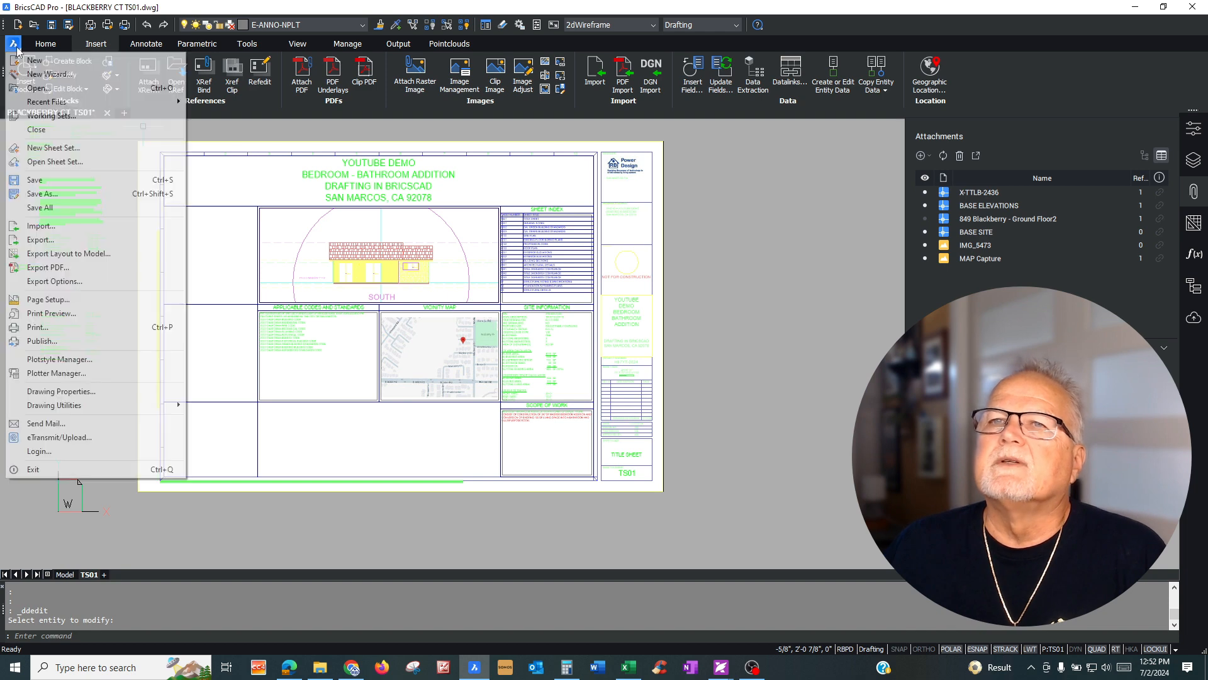
click(44, 184)
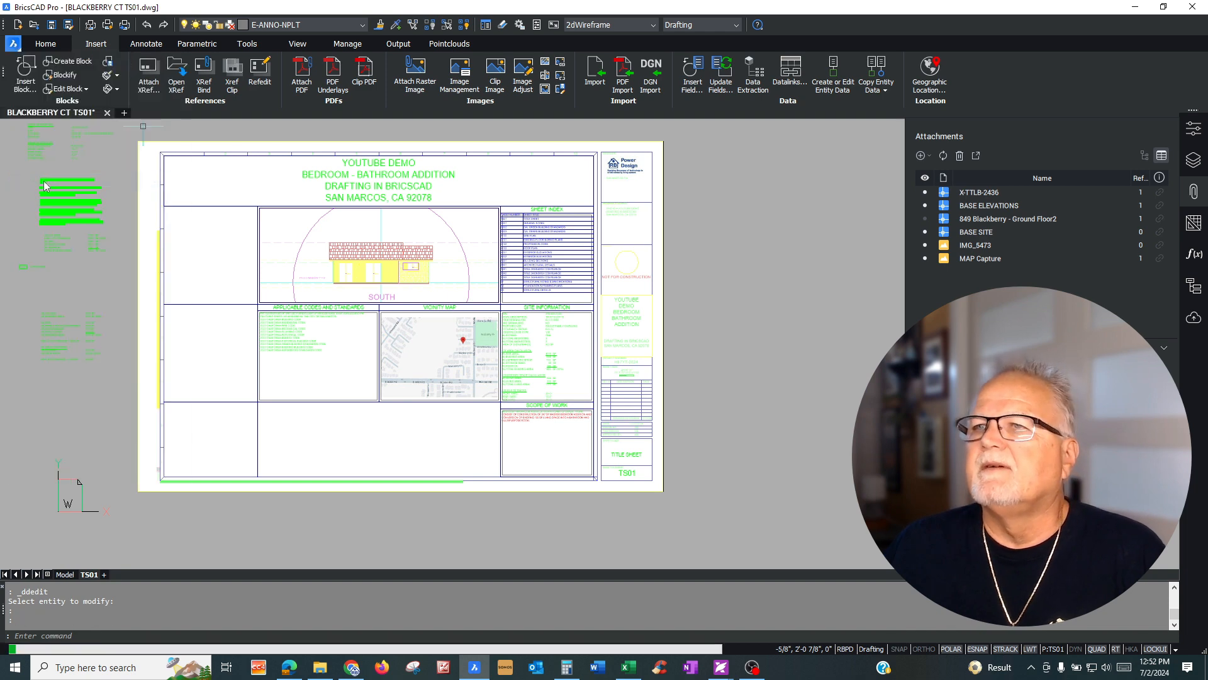
- Print the TS01 layout to PDF with the Foxit PDF 2022 plotter, ARCH D paper and the 2020 Grayscale plot style, without a named page setup
click(14, 44)
click(34, 327)
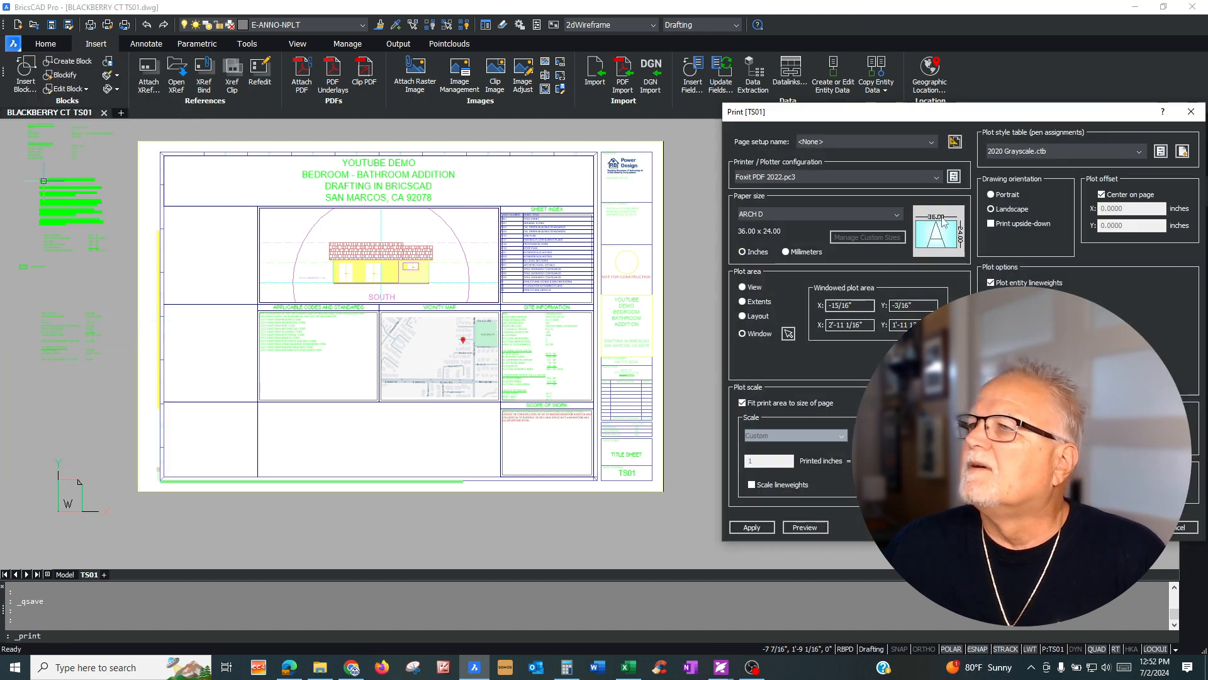
drag(901, 116, 427, 101)
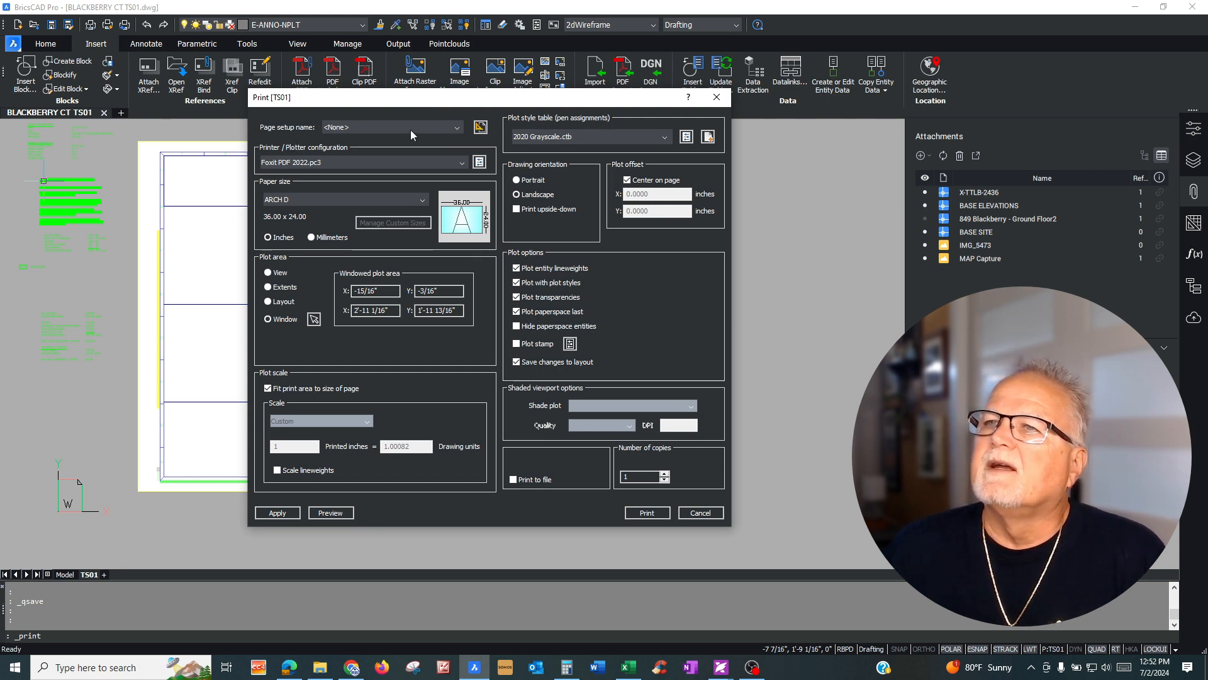
click(457, 128)
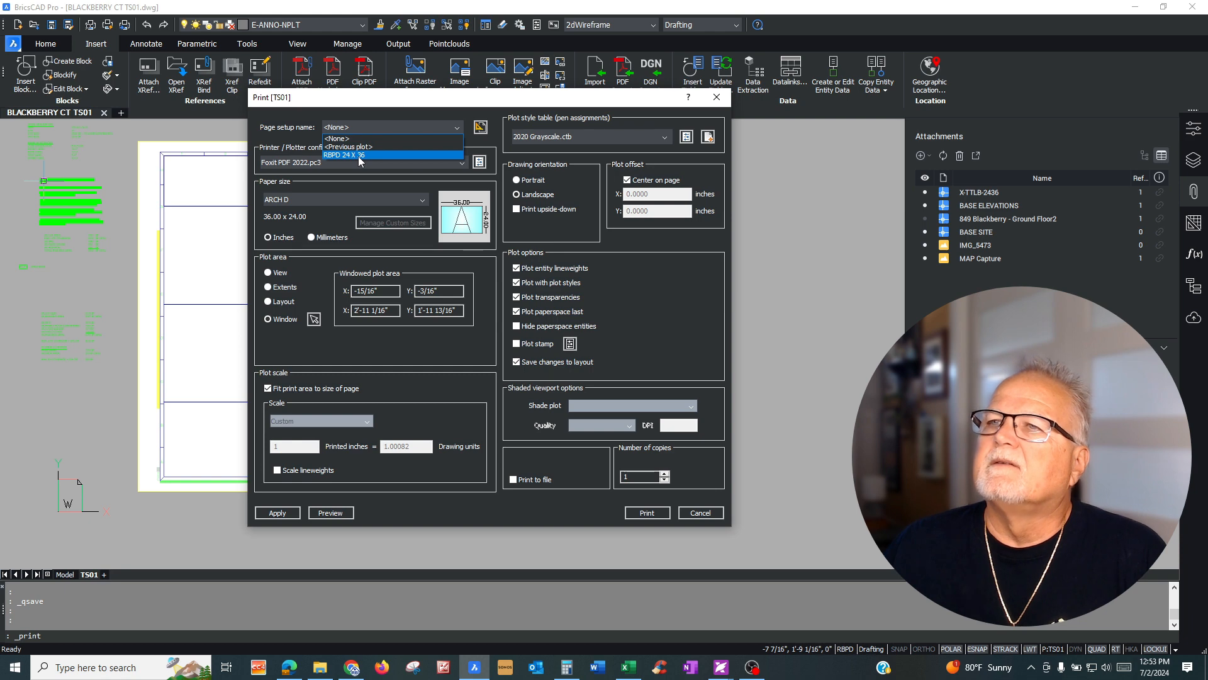
click(299, 144)
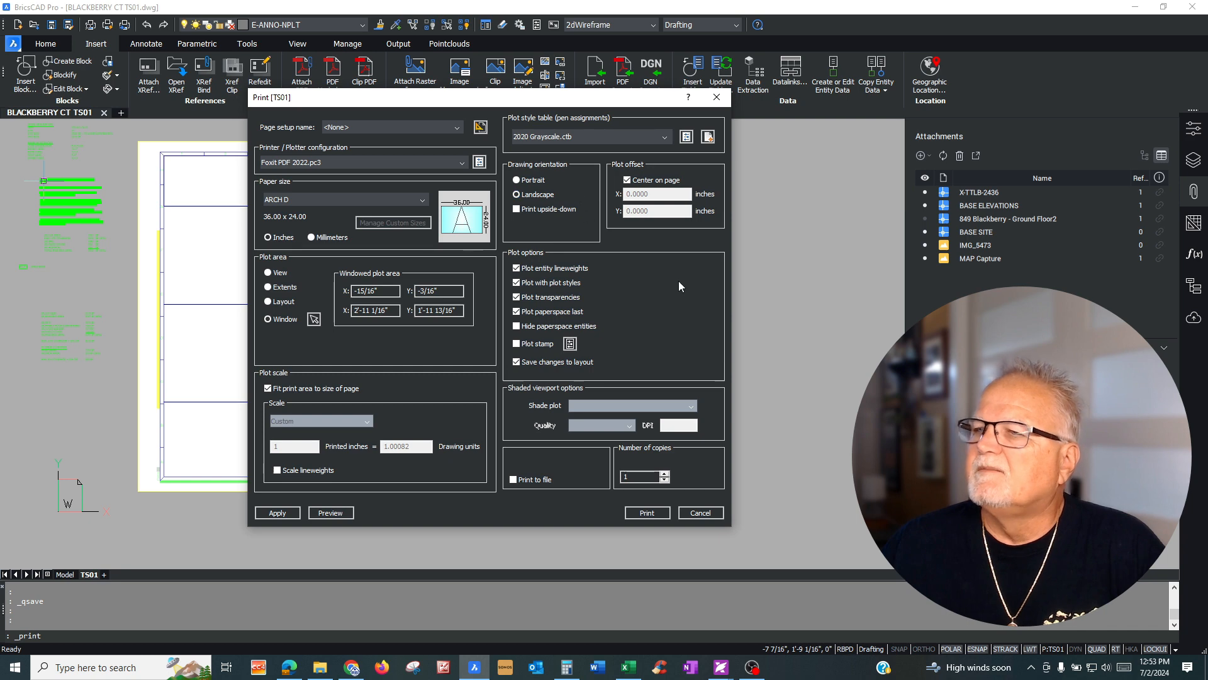
click(647, 513)
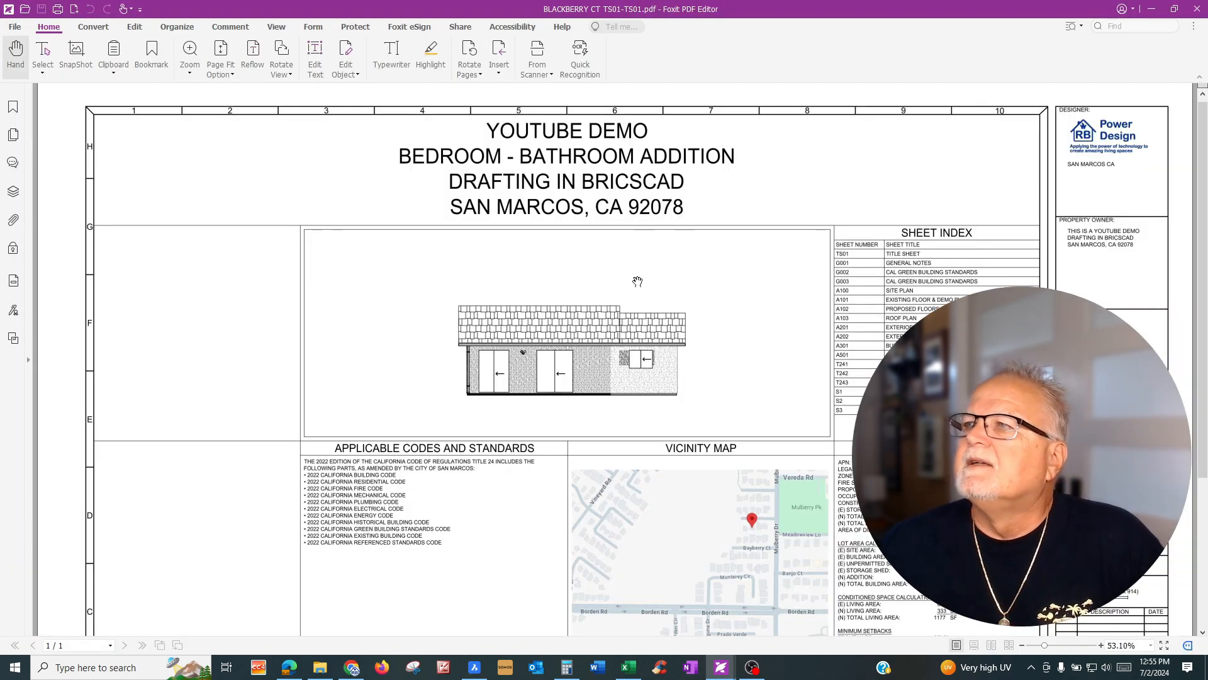
- Examine the printed title sheet in Foxit PDF Editor, covering the title, elevation, sheet index, codes, vicinity map and site information
scroll(759, 284, down, 1)
scroll(750, 388, up, 1)
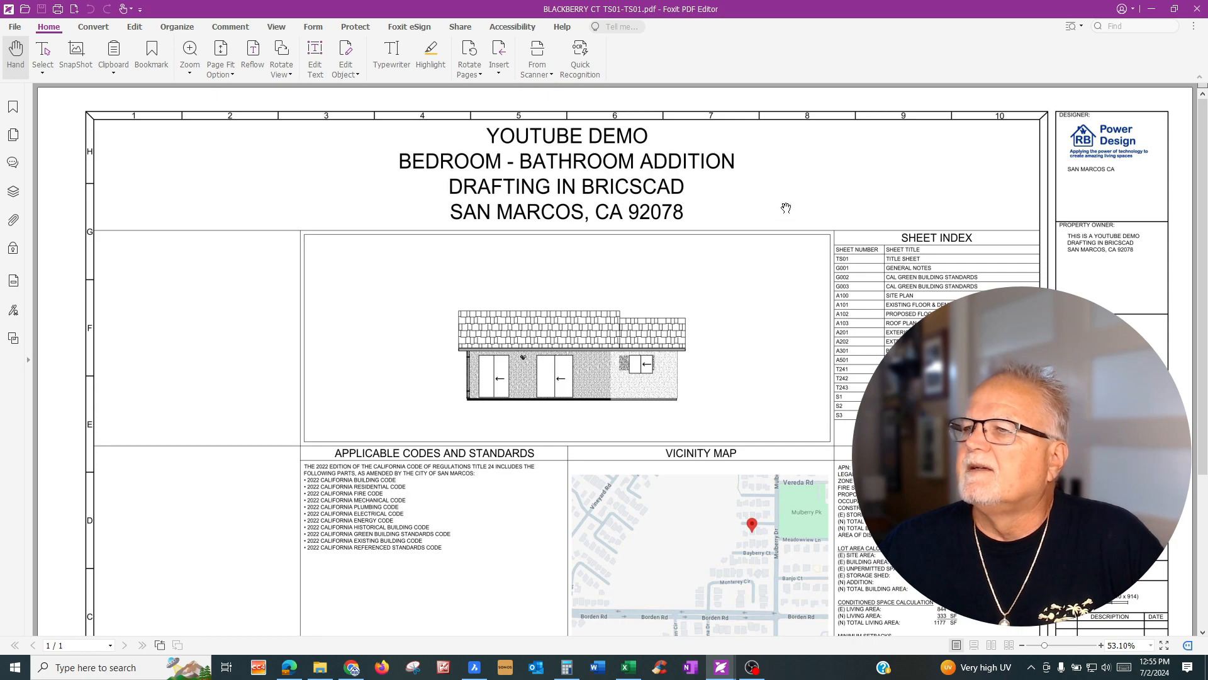
scroll(750, 515, down, 3)
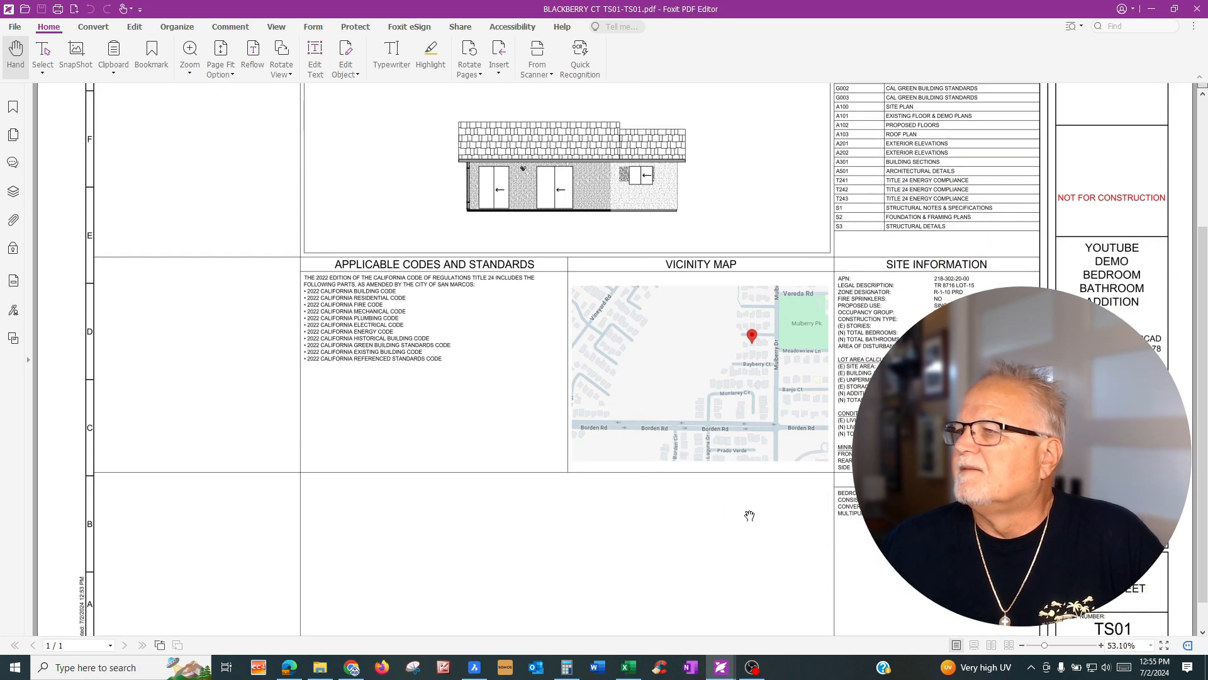
scroll(750, 515, down, 1)
scroll(749, 516, up, 3)
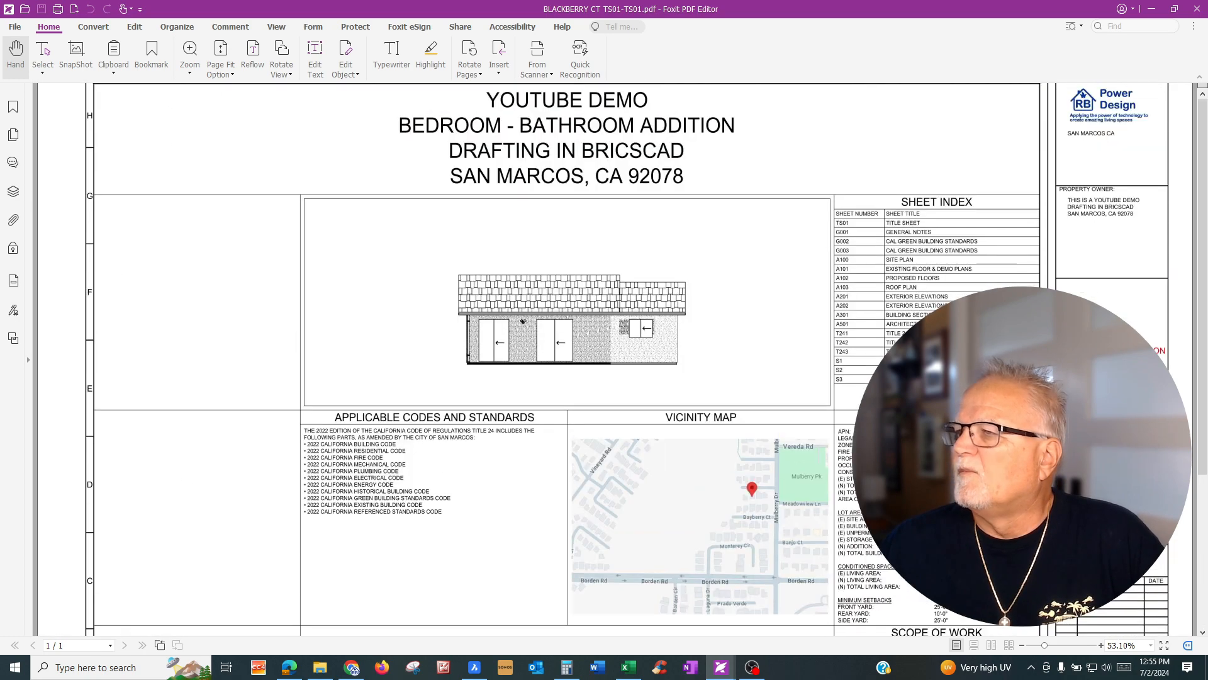
scroll(576, 352, up, 1)
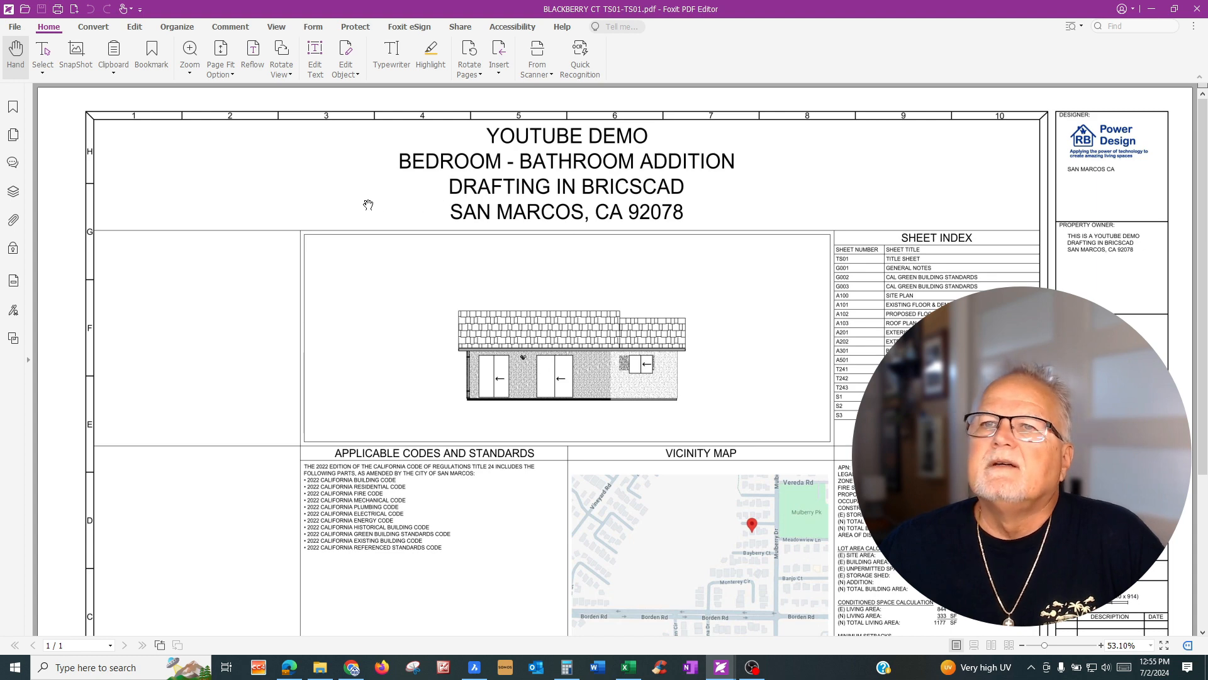
scroll(368, 217, down, 4)
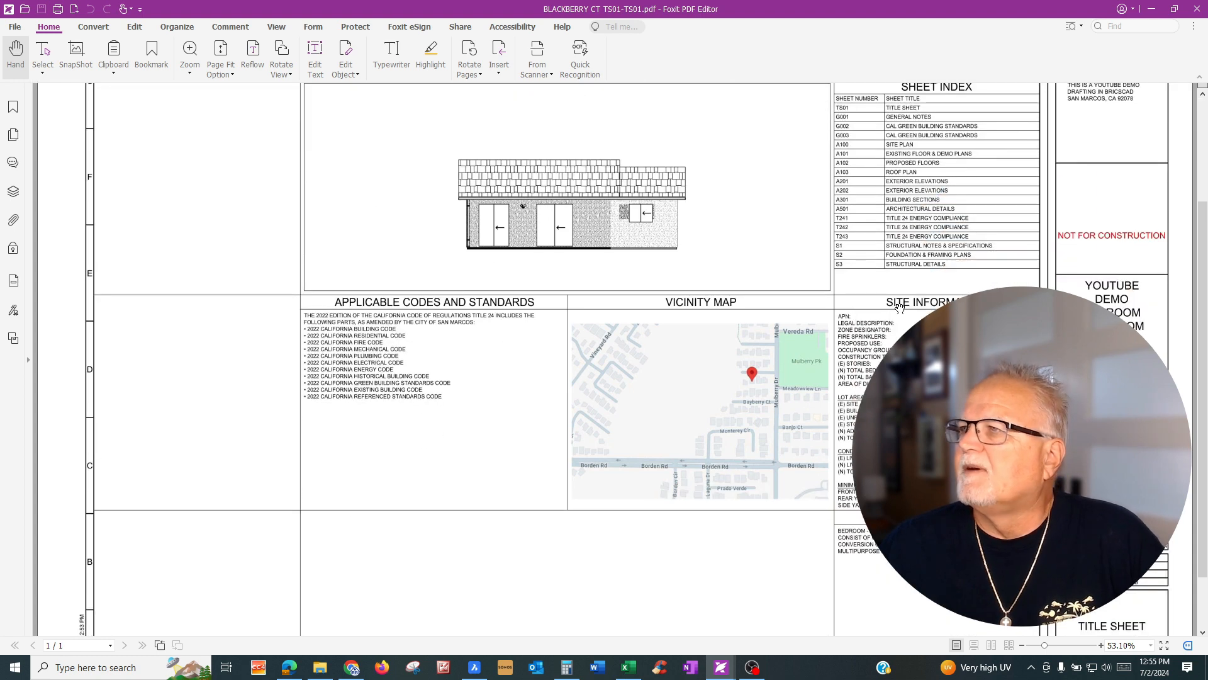
scroll(566, 295, down, 2)
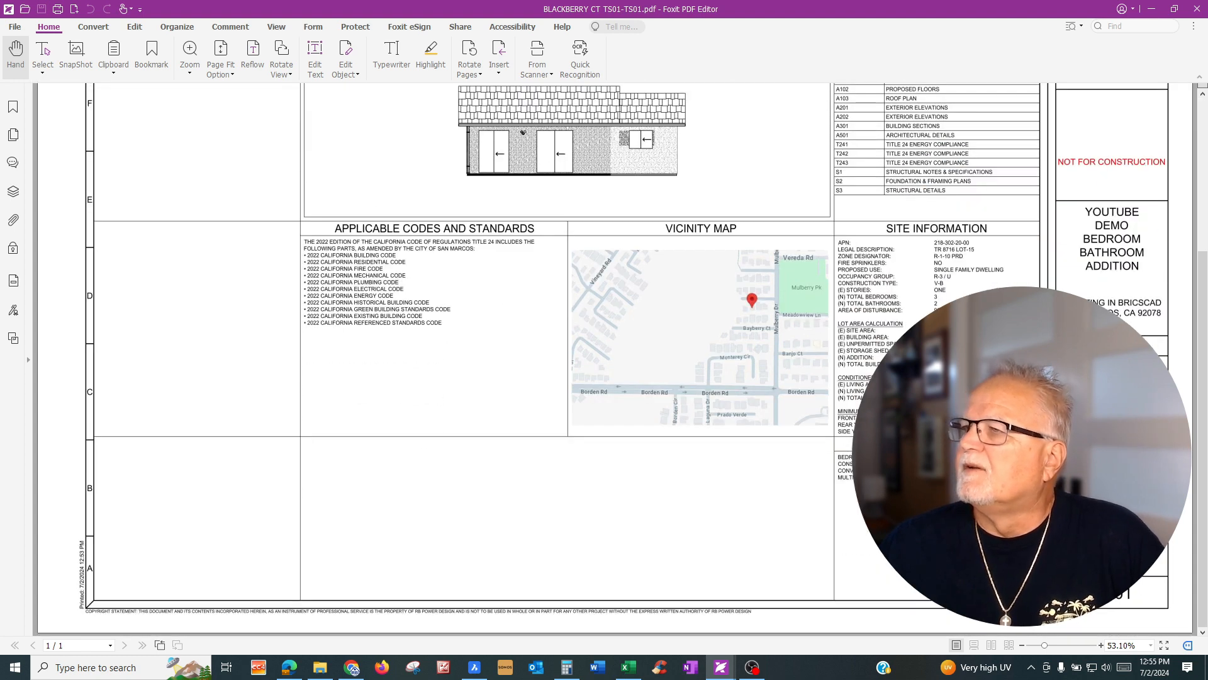
scroll(613, 359, up, 1)
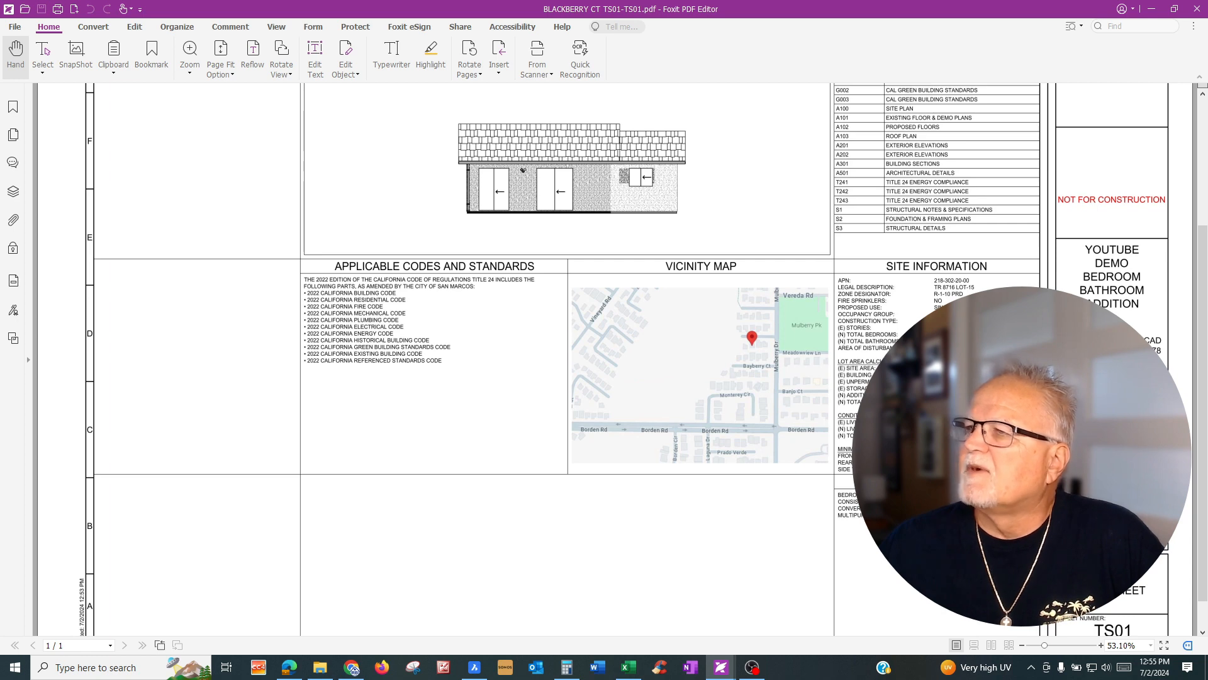
scroll(613, 358, up, 1)
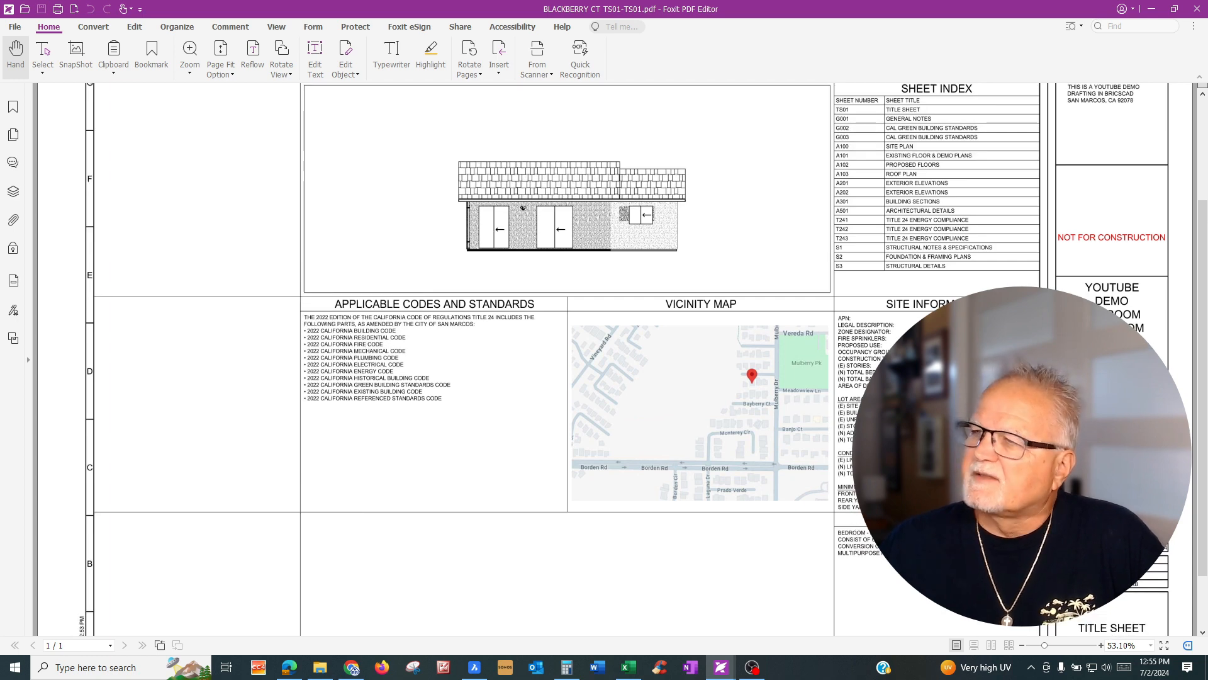
scroll(614, 359, down, 2)
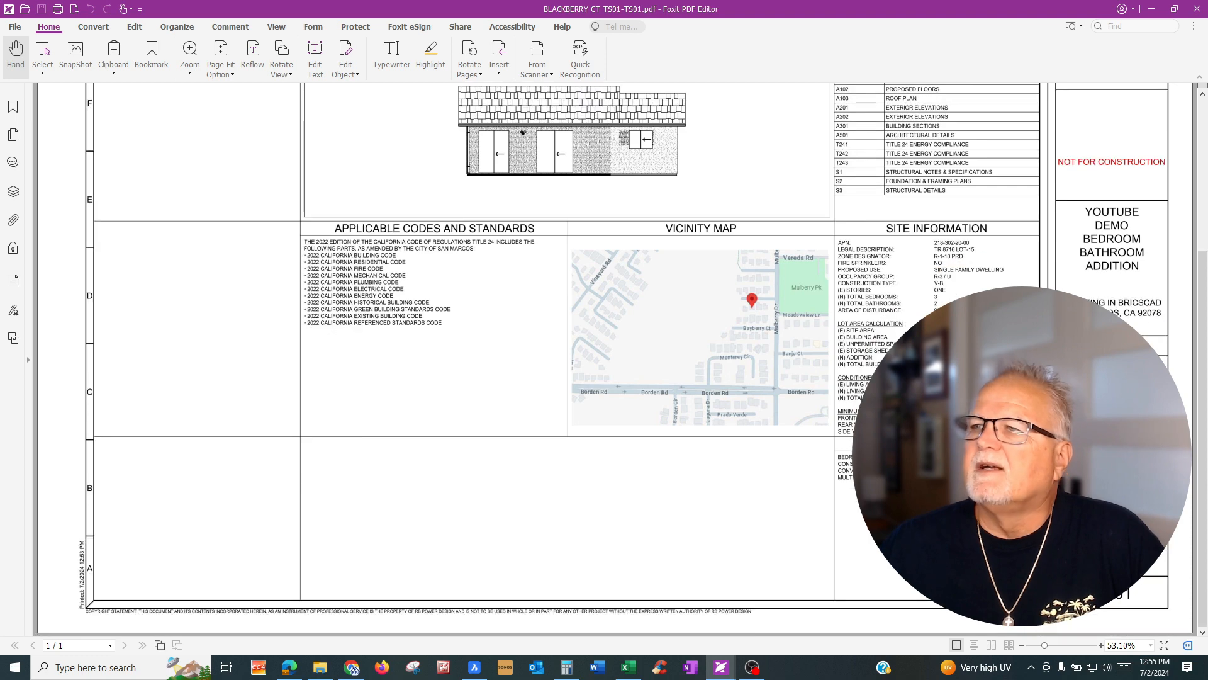
- Examine the PDF sheet's unused areas beside the elevation and codes and below the vicinity map
scroll(613, 359, up, 6)
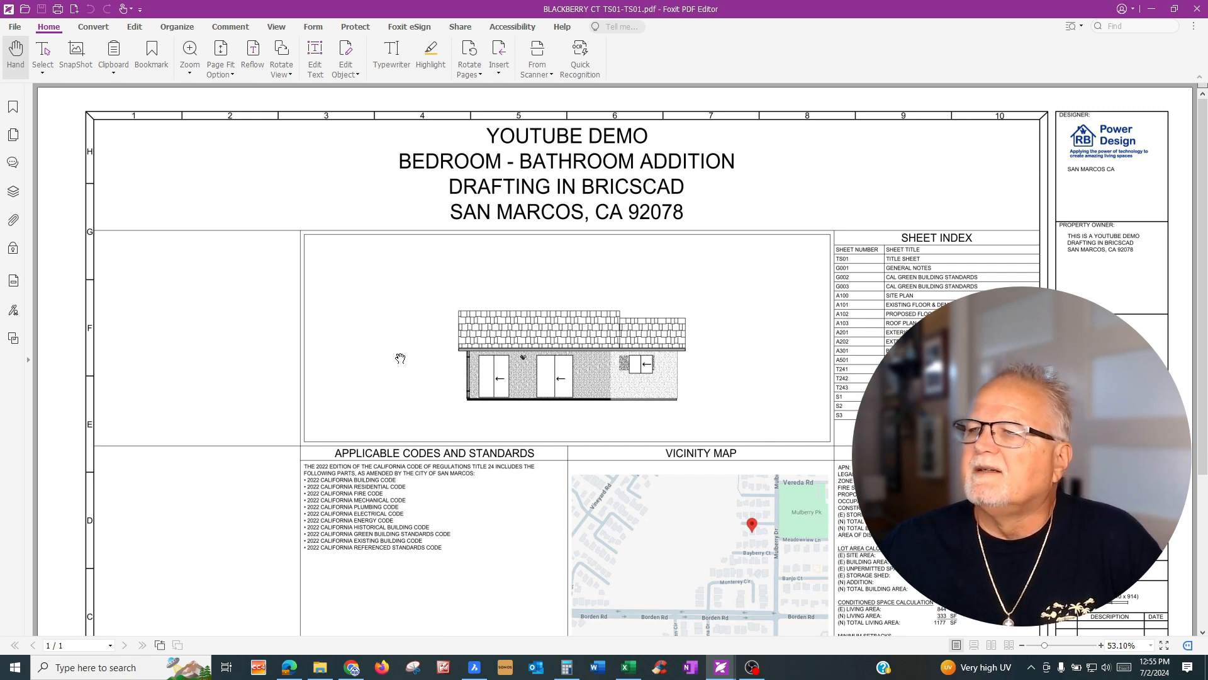
drag(481, 364, 457, 148)
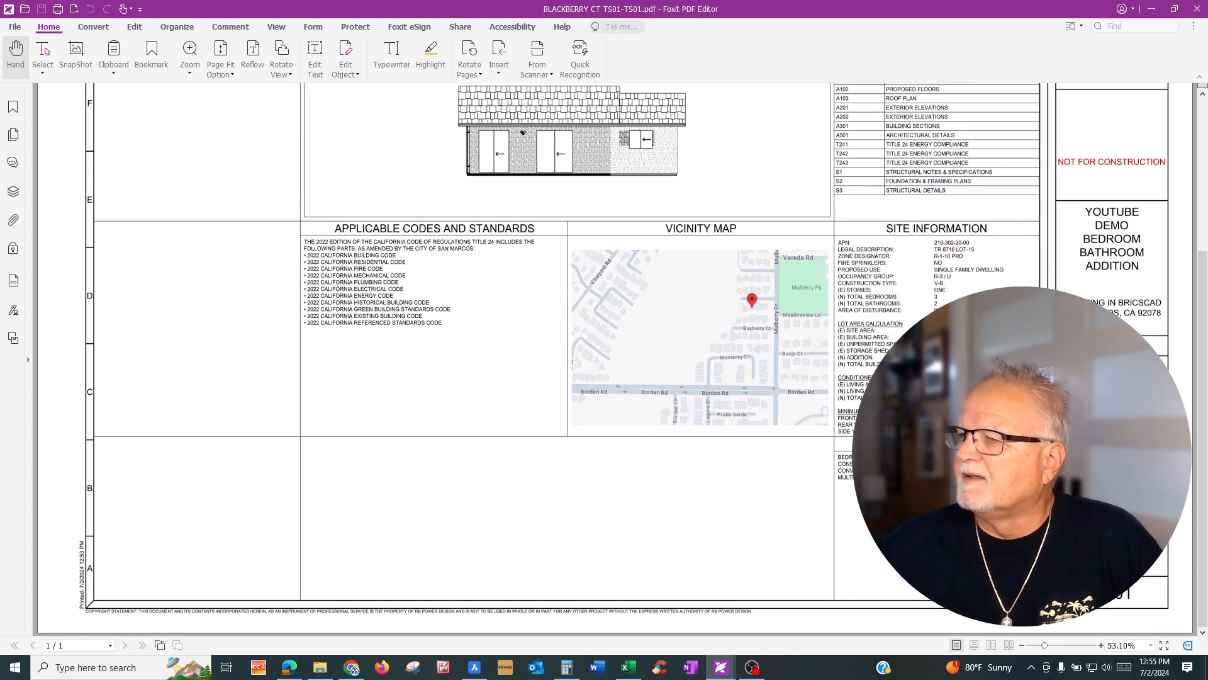
scroll(568, 298, up, 3)
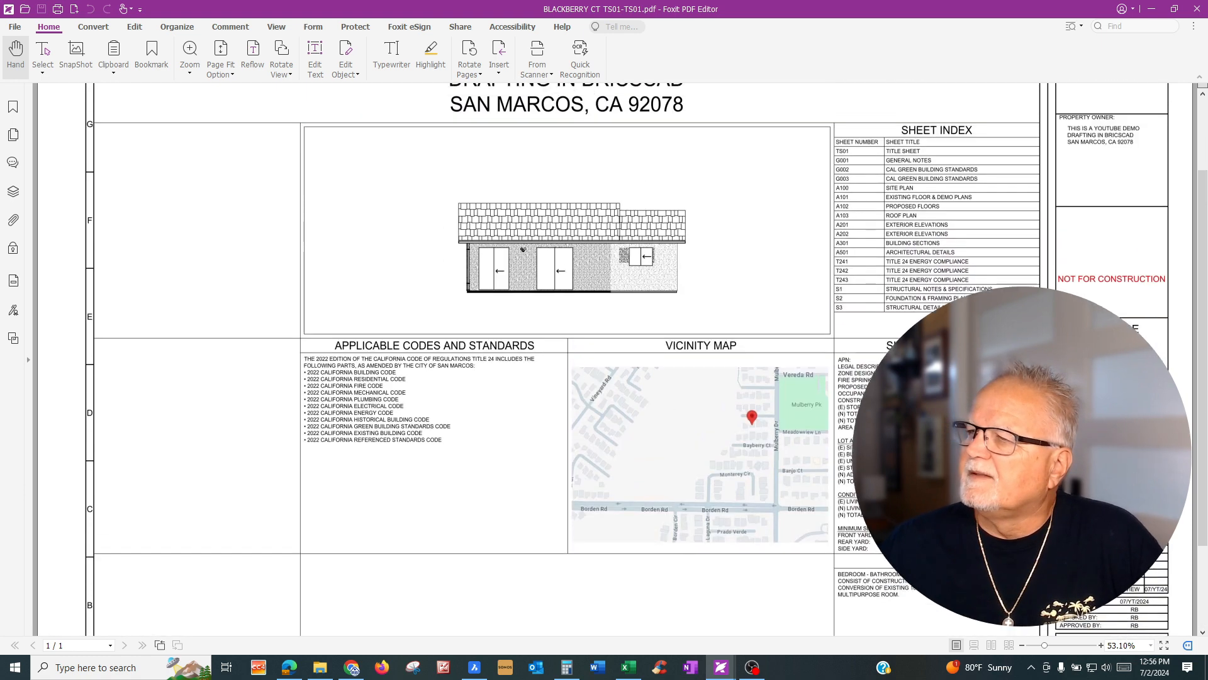
scroll(771, 417, down, 3)
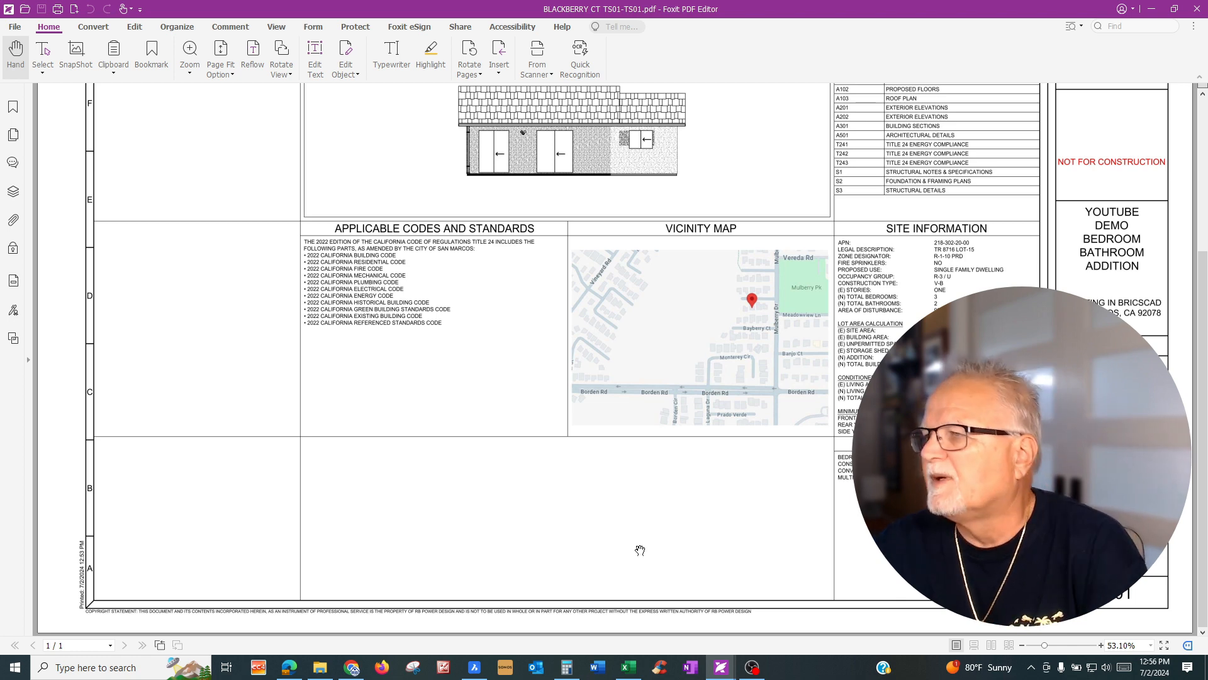
scroll(701, 574, up, 3)
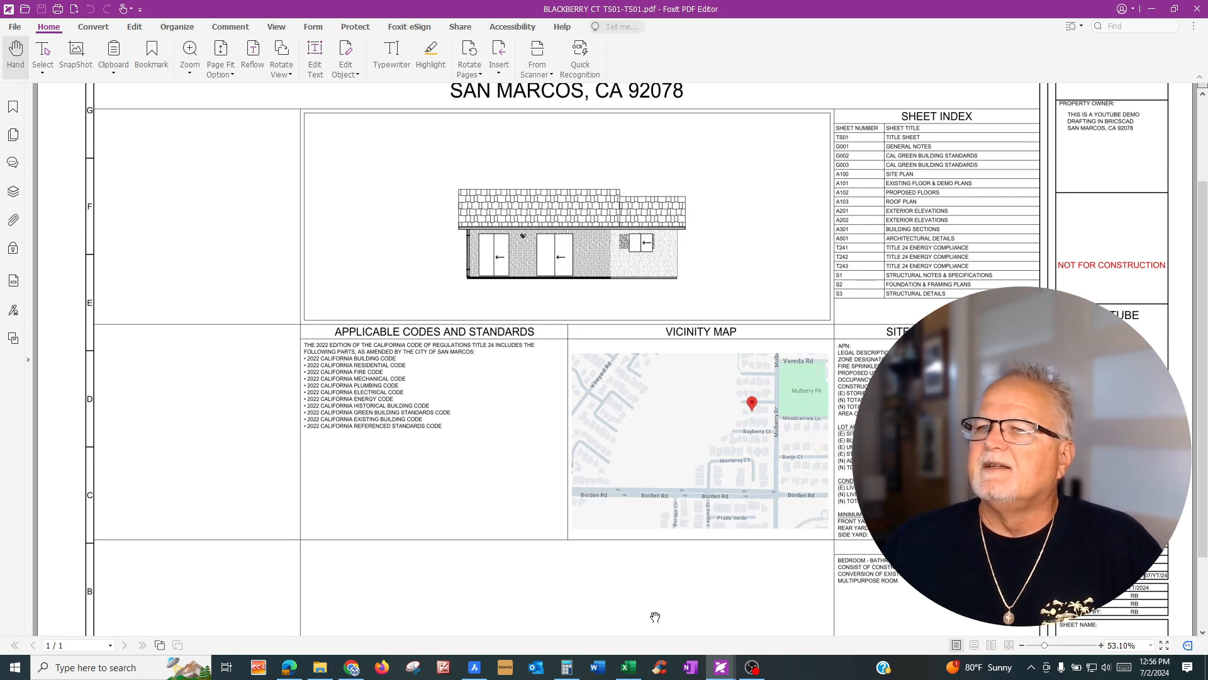
scroll(651, 573, down, 3)
scroll(236, 333, up, 6)
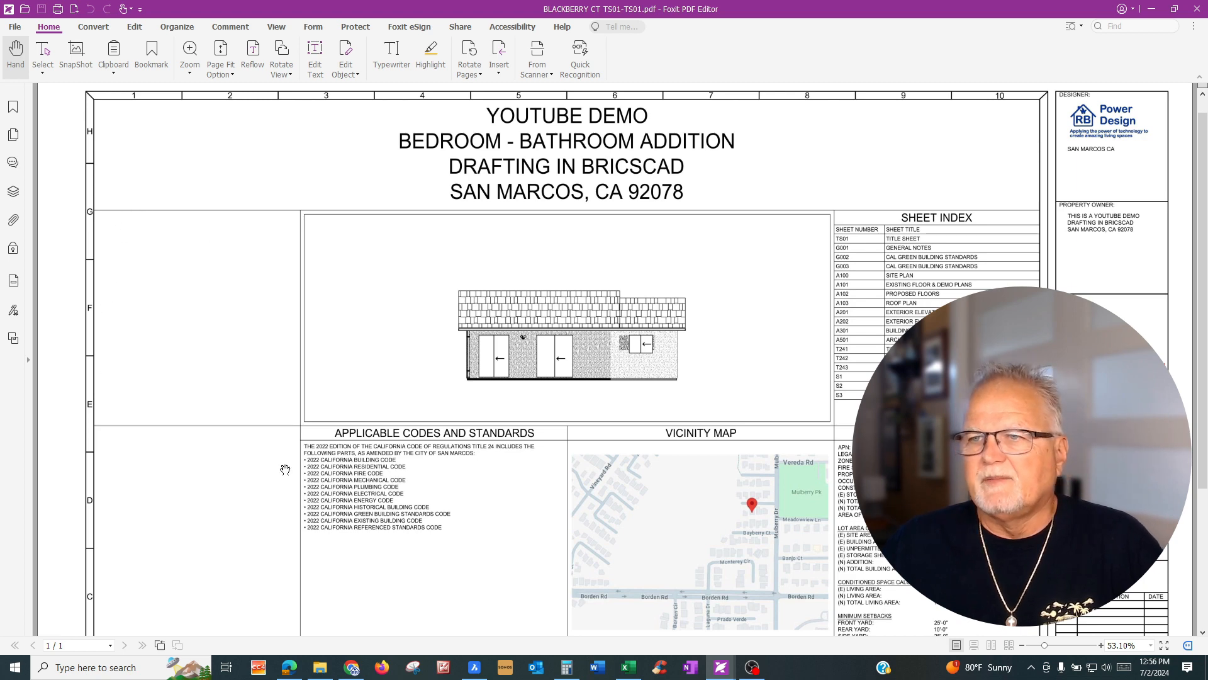
scroll(179, 394, down, 1)
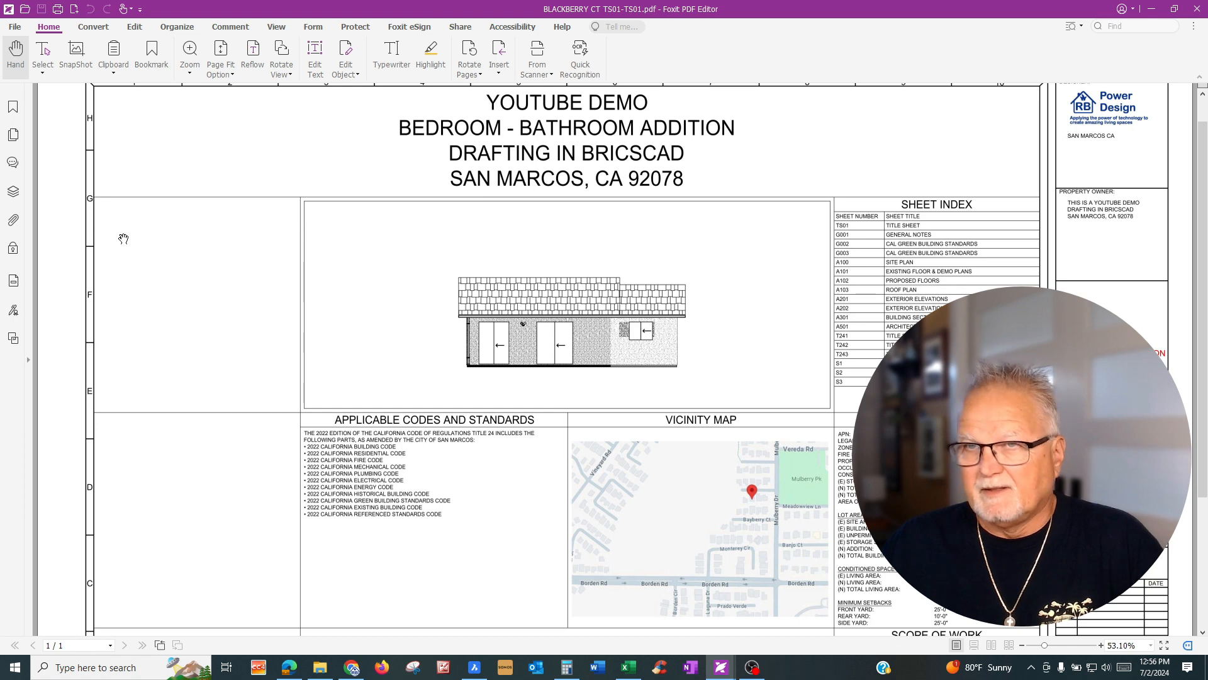
drag(181, 512, 183, 271)
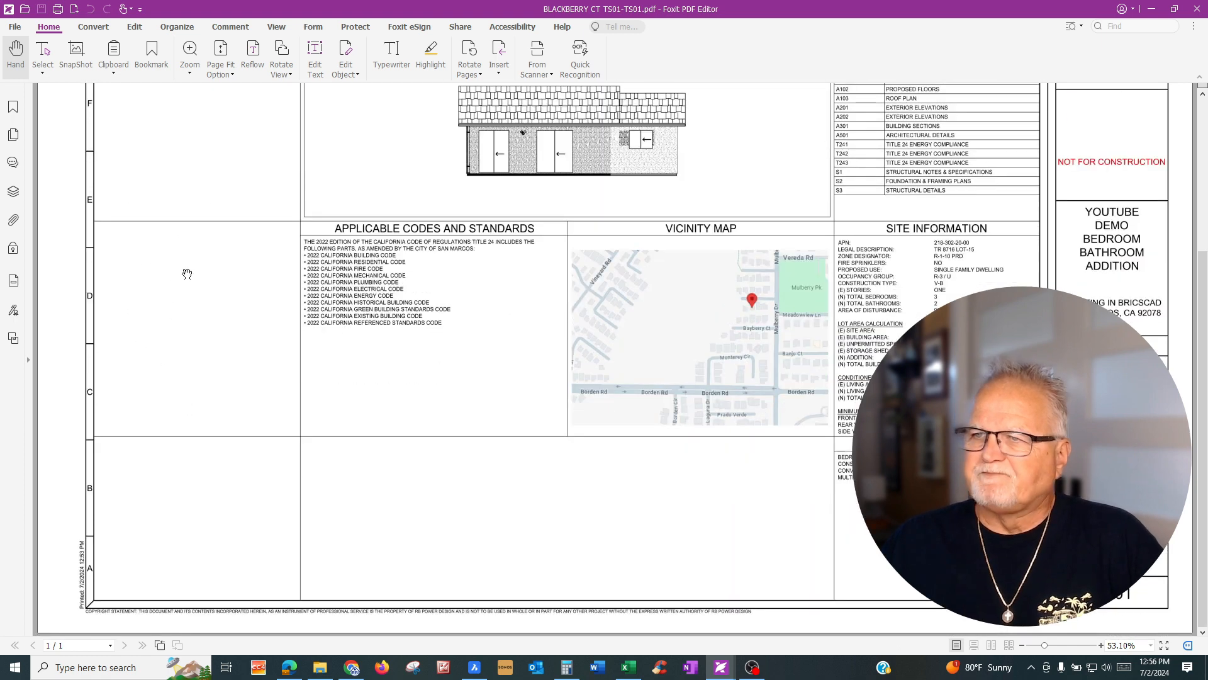
scroll(397, 504, up, 3)
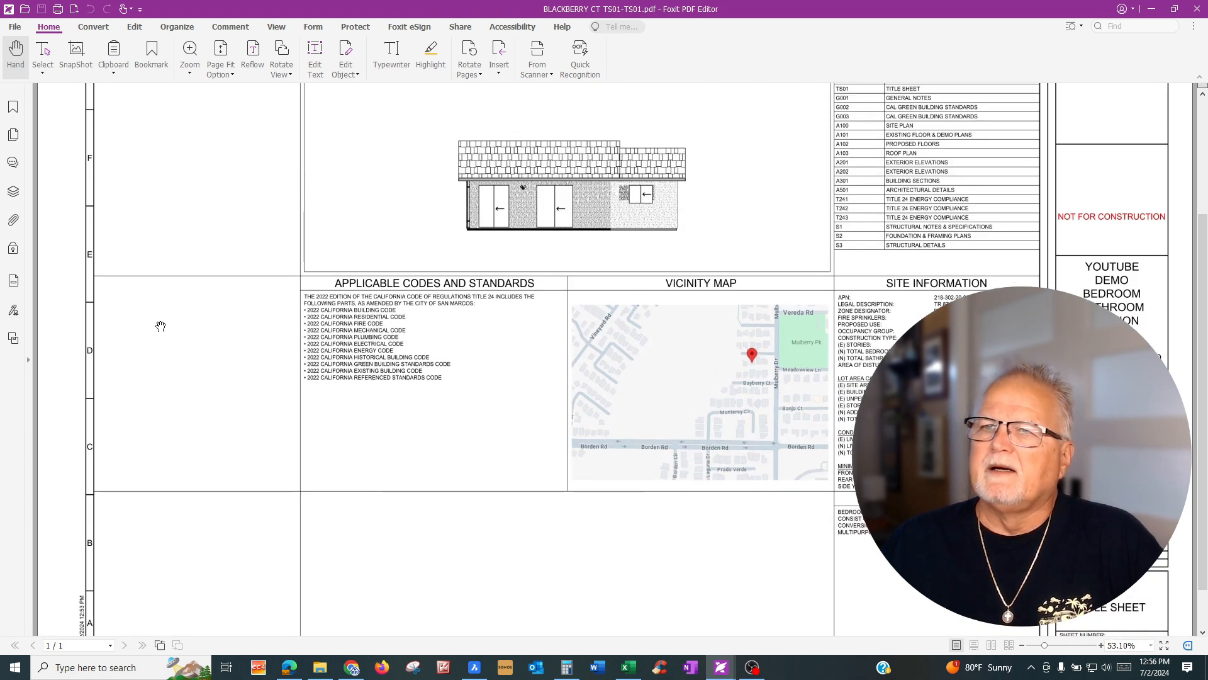
- Examine the printed title sheet's layout, covering the applicable codes, vicinity map, sheet index and the blank areas along its lower edge
scroll(329, 480, down, 4)
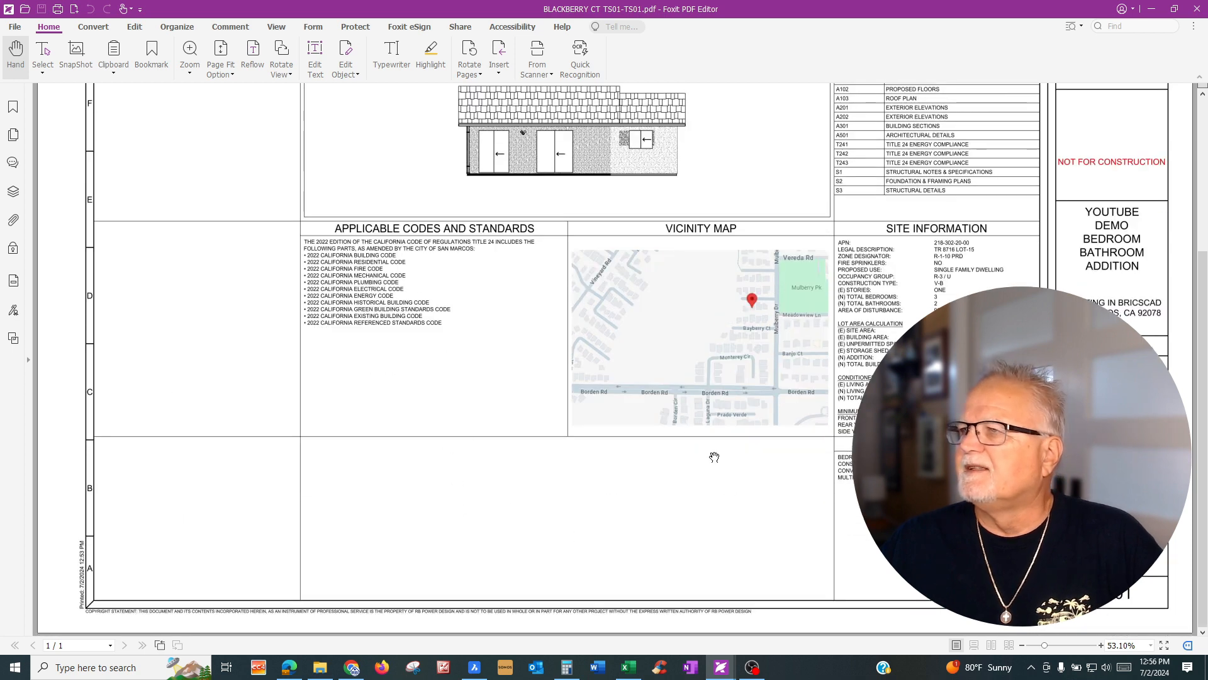
scroll(666, 552, up, 8)
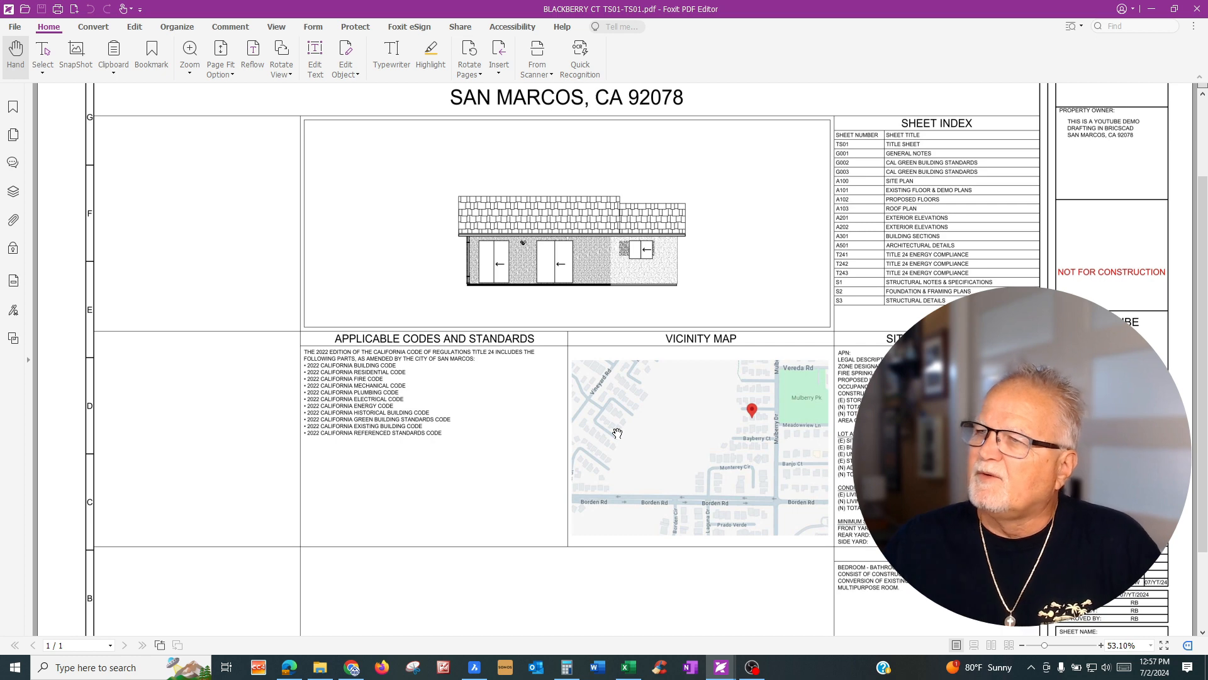
scroll(723, 394, up, 3)
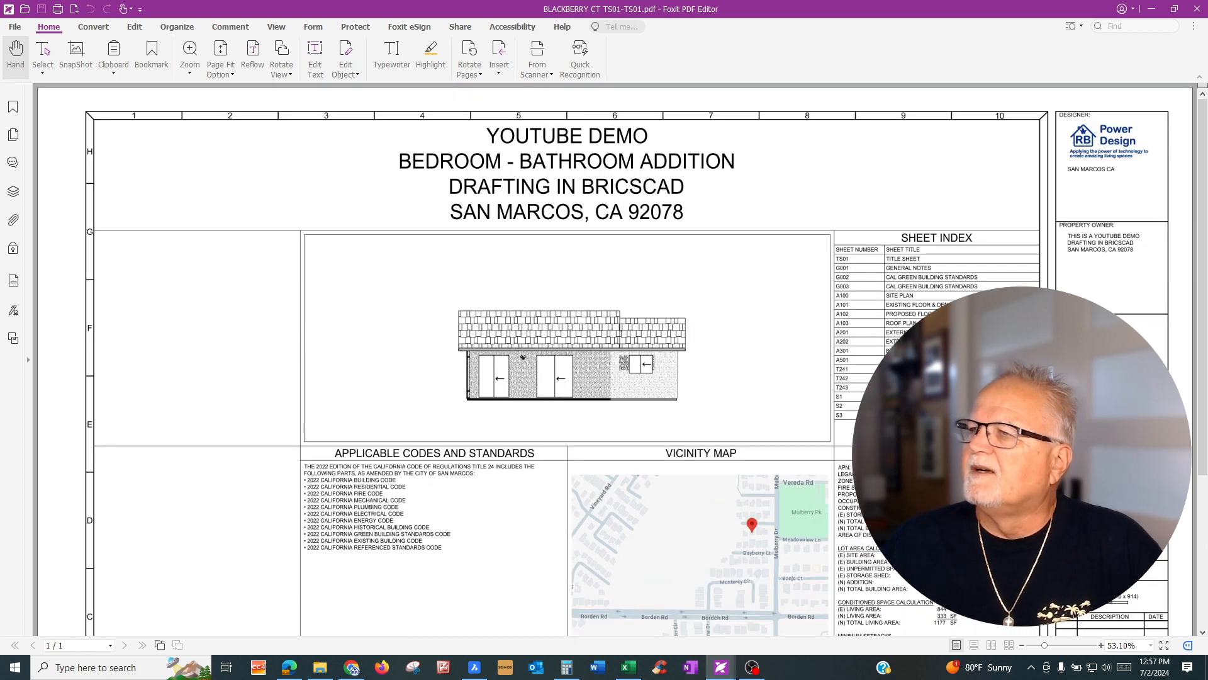
scroll(400, 382, down, 3)
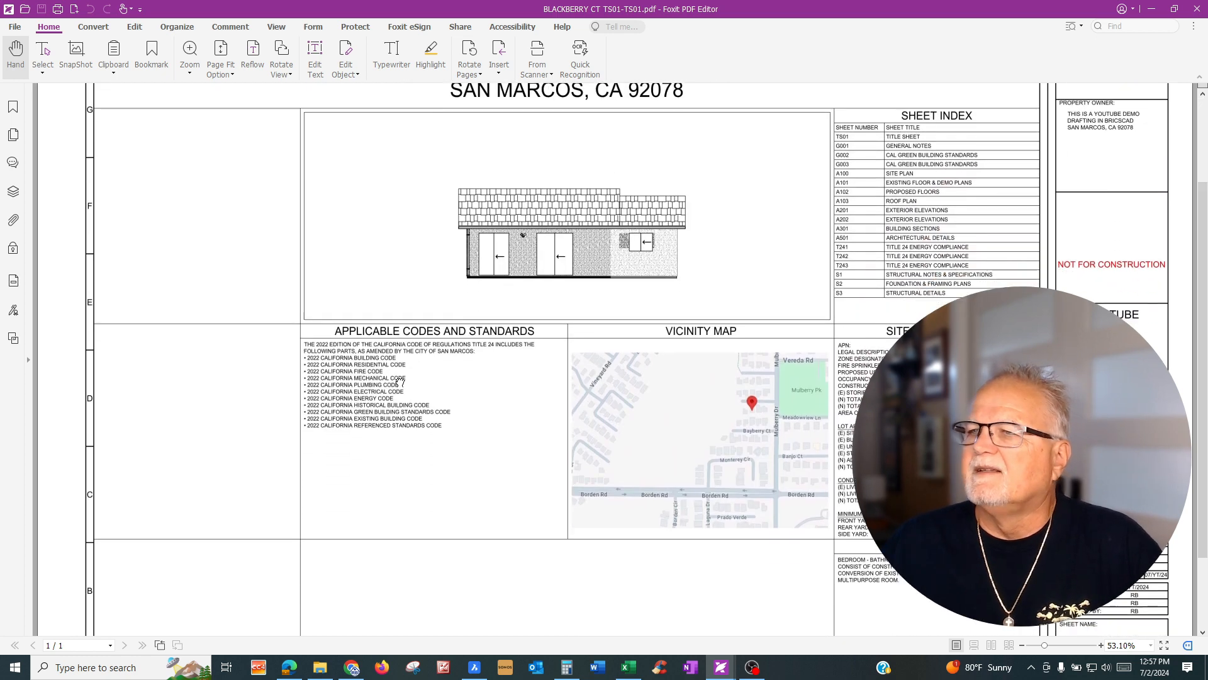
scroll(520, 376, up, 2)
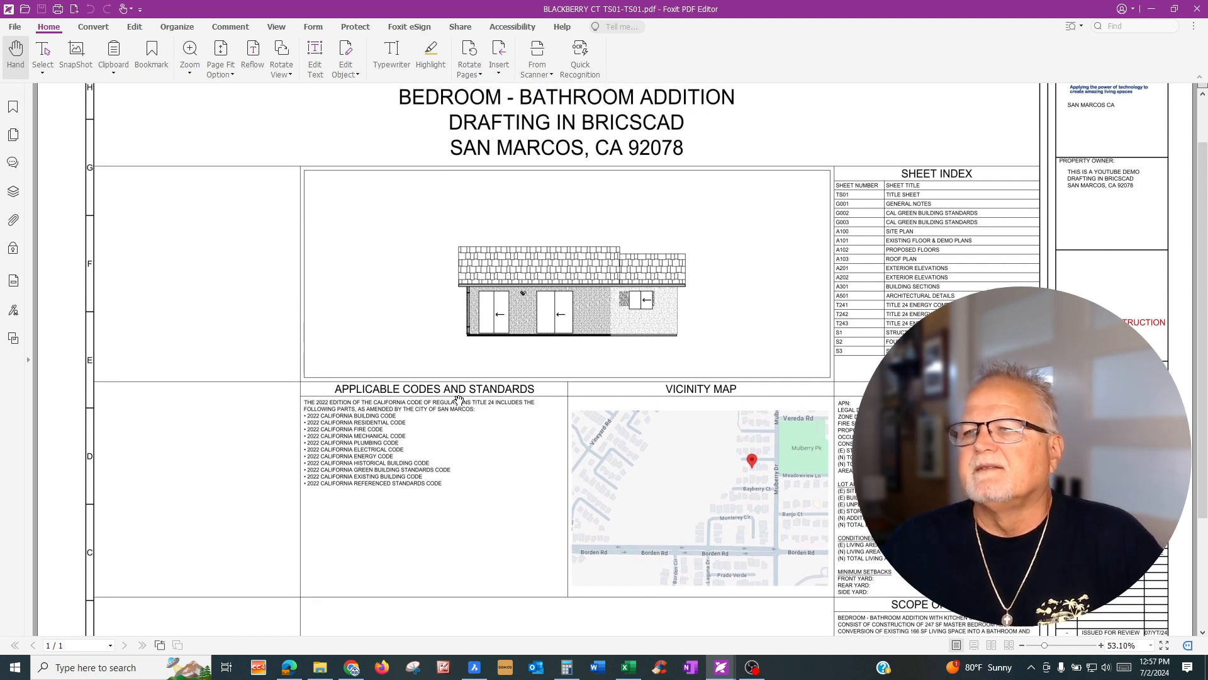
scroll(449, 464, down, 1)
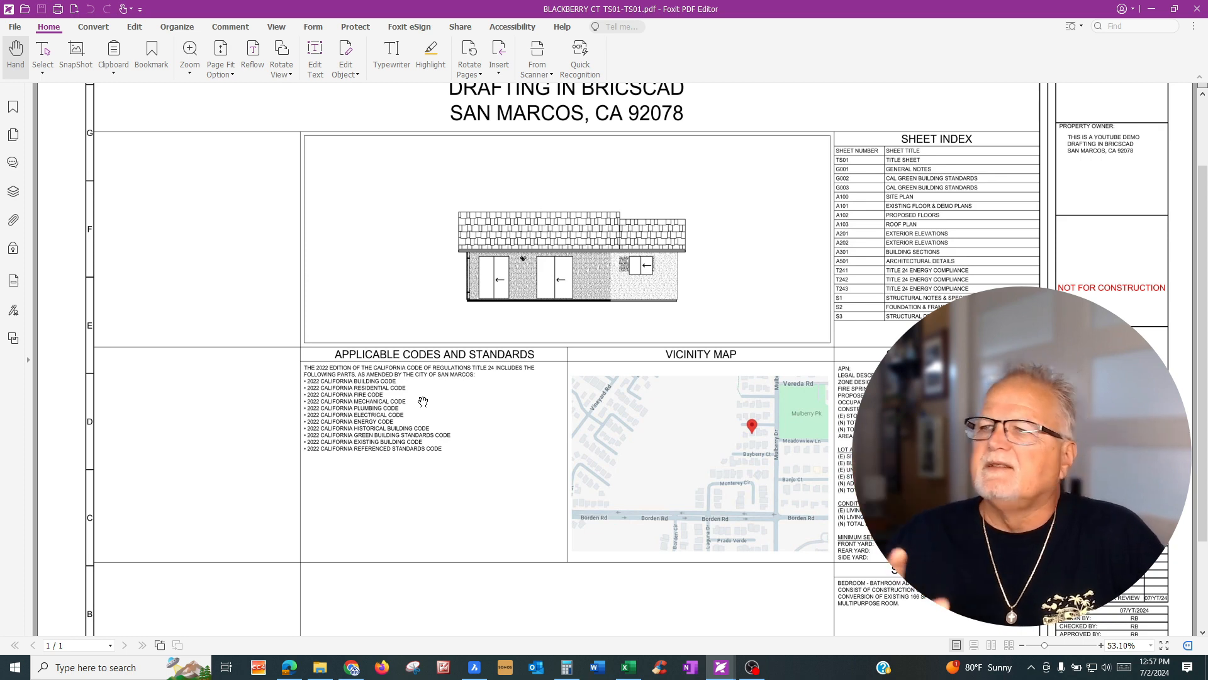
scroll(645, 415, up, 2)
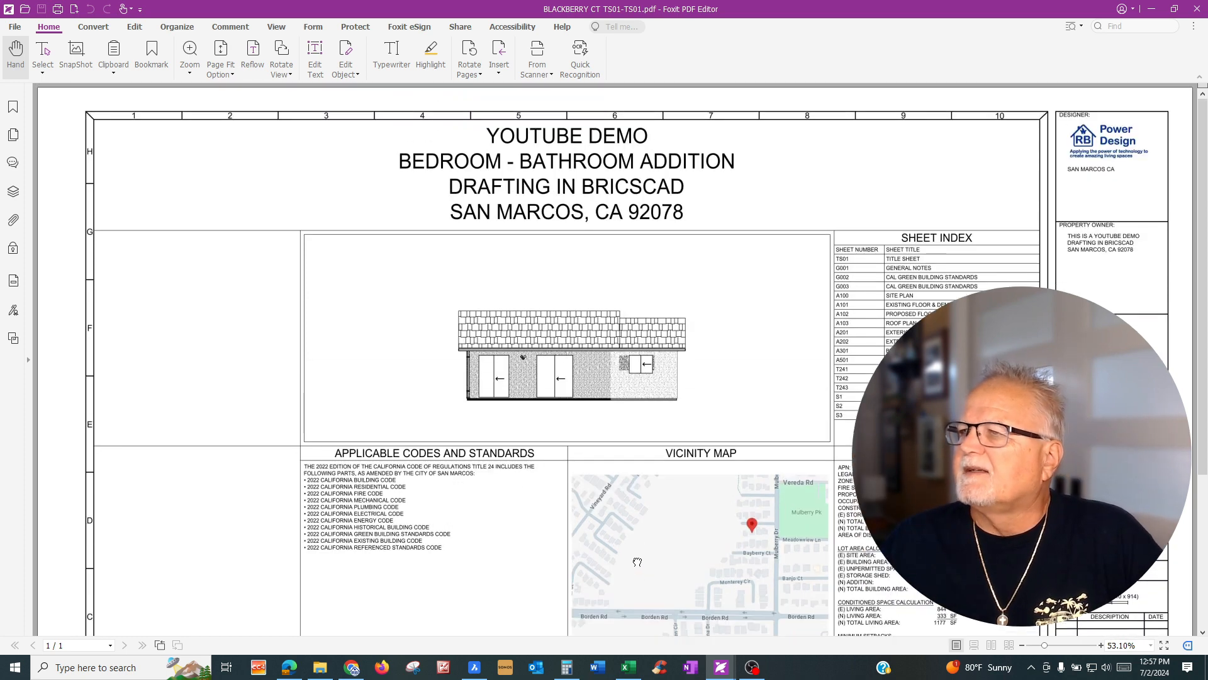
scroll(843, 371, down, 1)
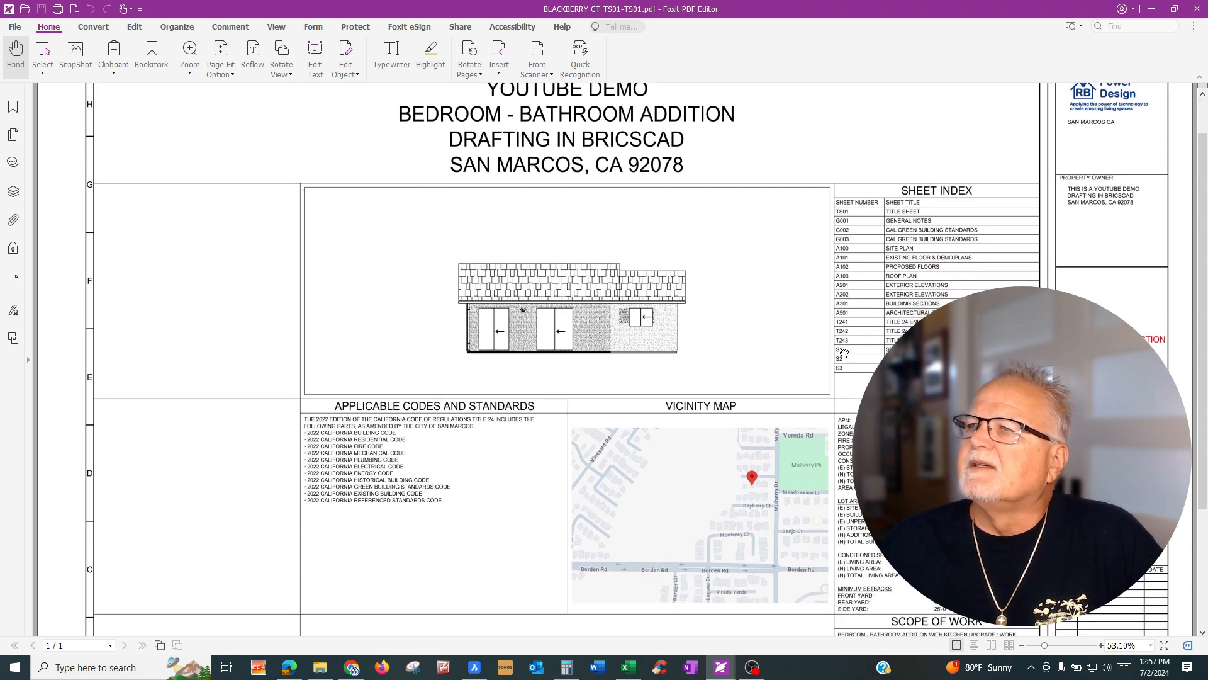
scroll(843, 358, down, 1)
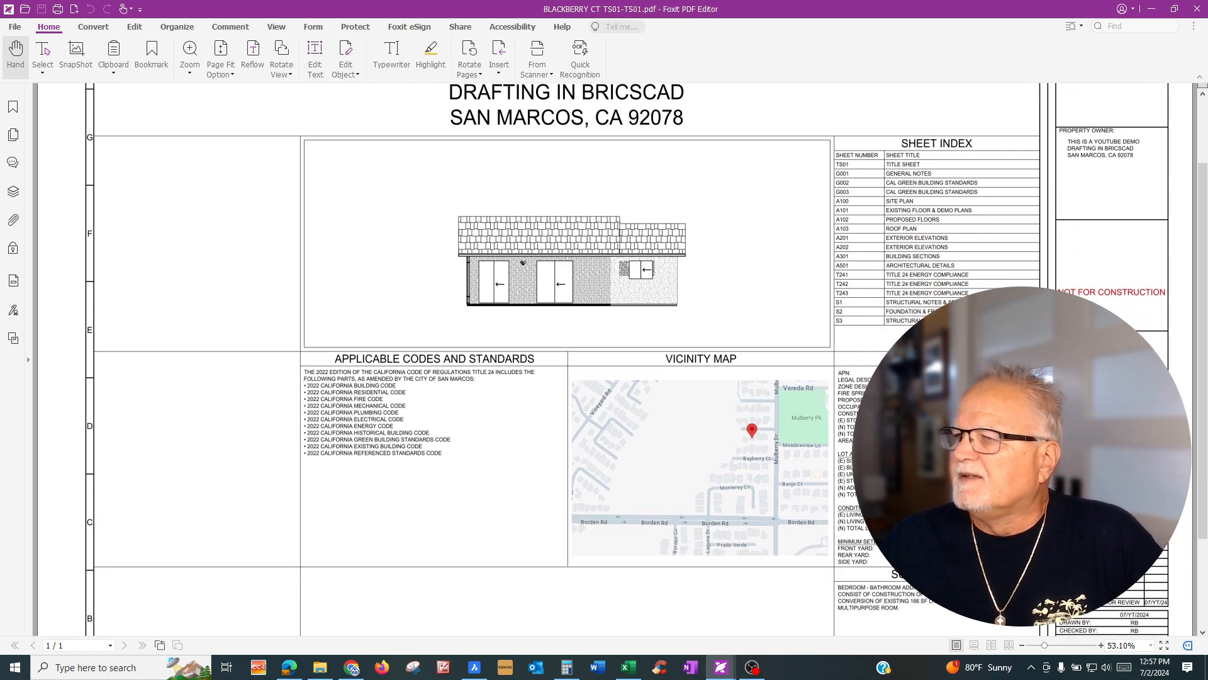
scroll(566, 358, down, 2)
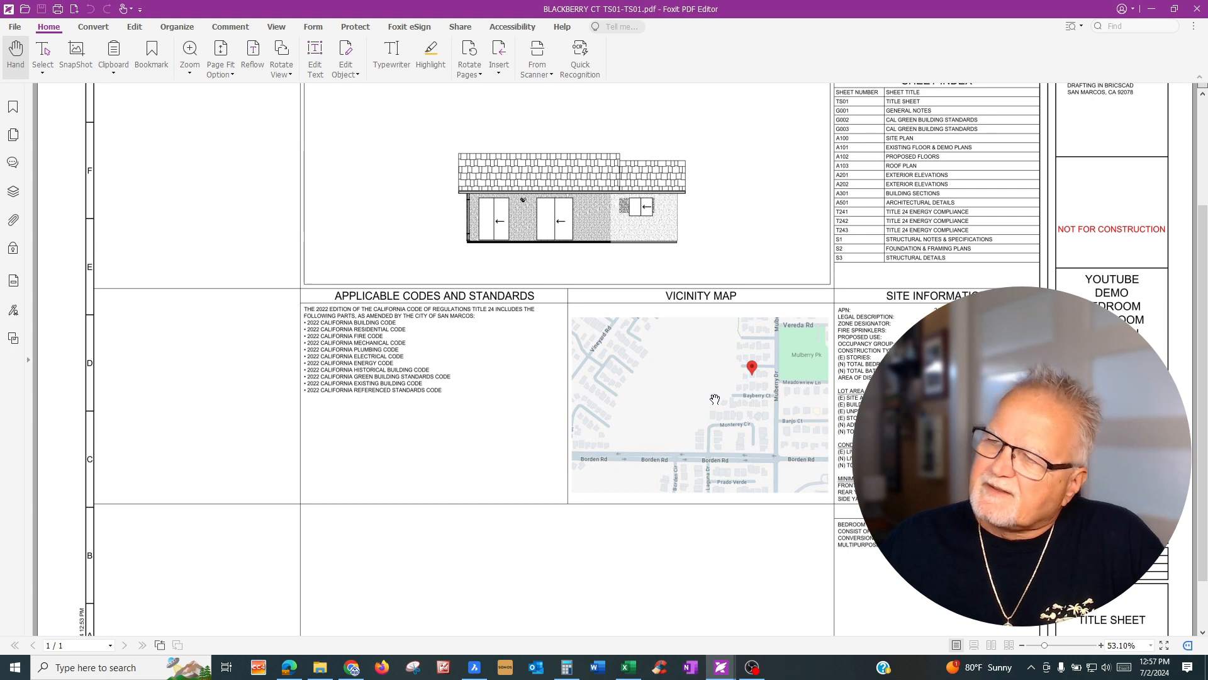
scroll(850, 517, down, 1)
scroll(567, 359, down, 2)
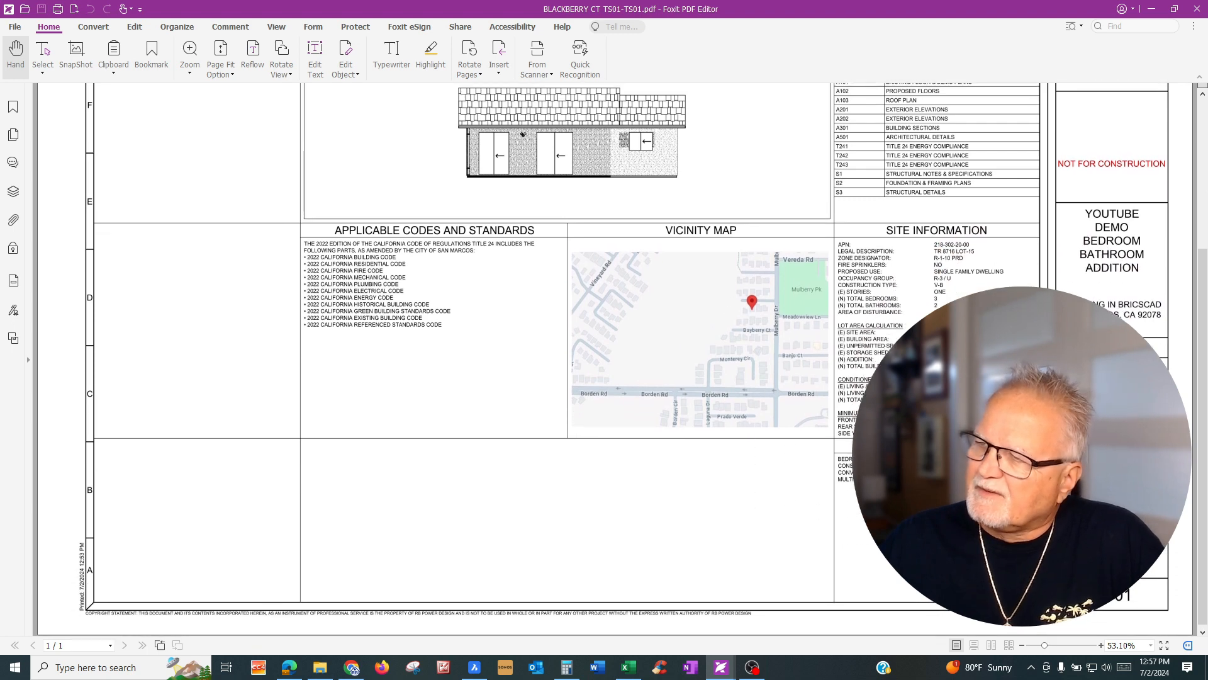
- Recheck the whole printed sheet from the project title and elevation down to the copyright statement
scroll(566, 359, up, 3)
scroll(567, 358, up, 3)
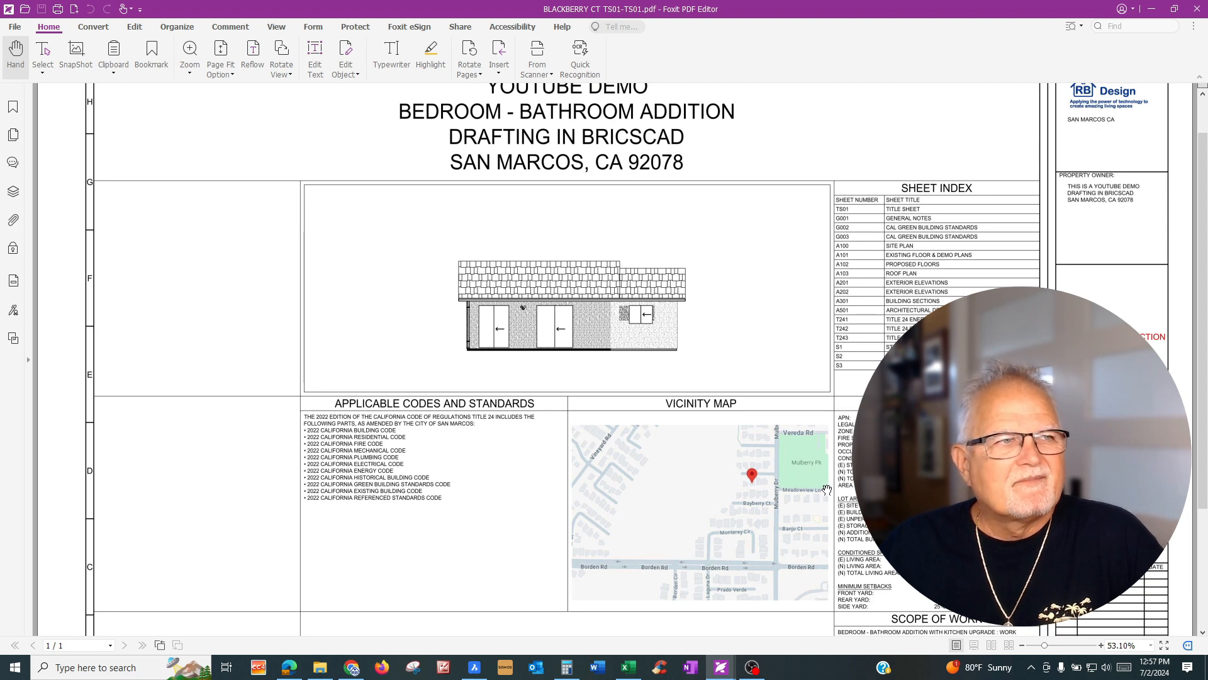
scroll(794, 465, up, 2)
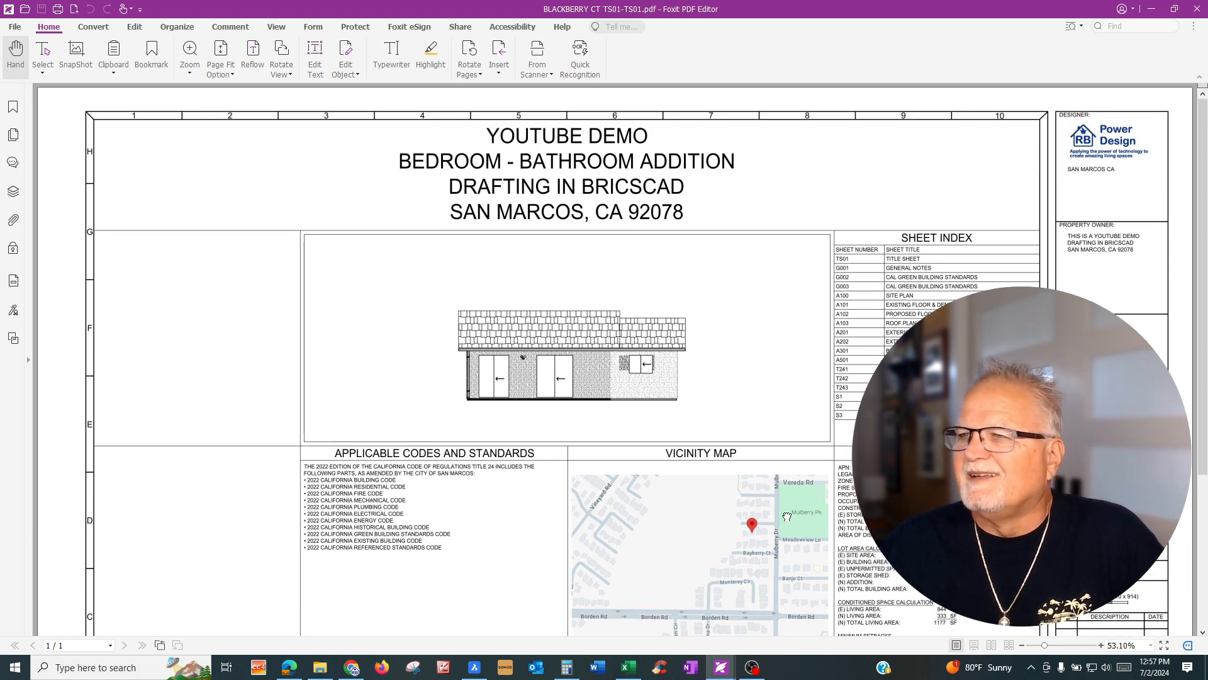
scroll(786, 522, down, 7)
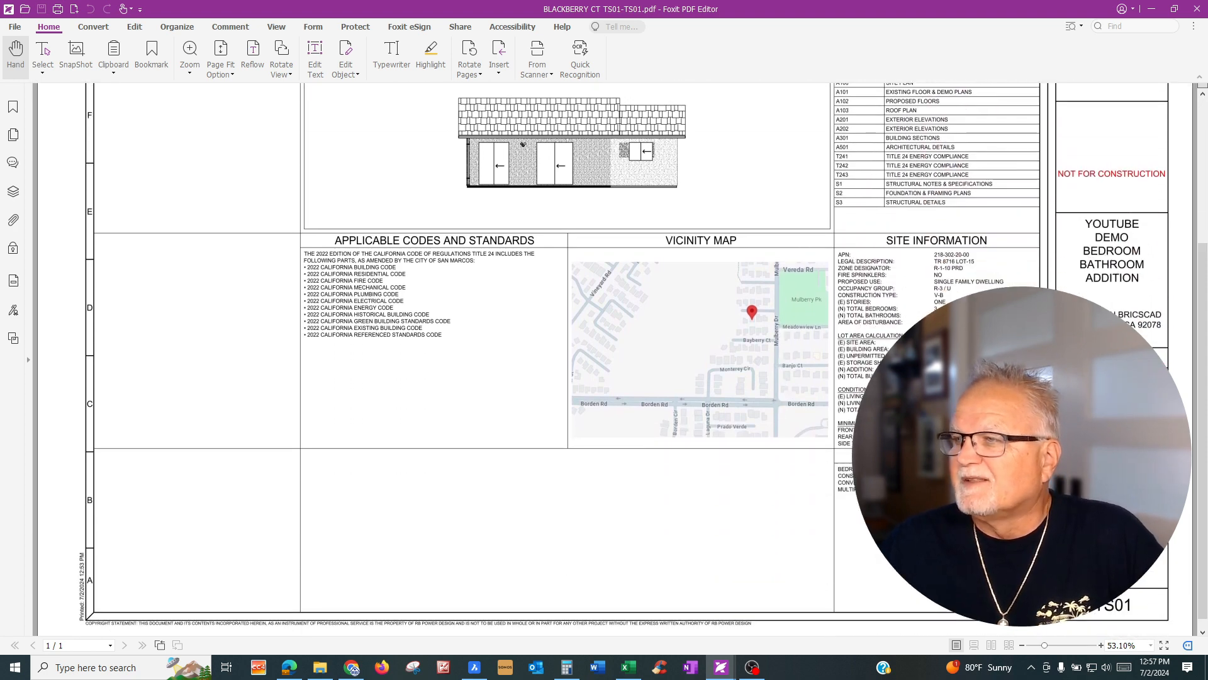
scroll(735, 528, down, 1)
scroll(727, 406, up, 1)
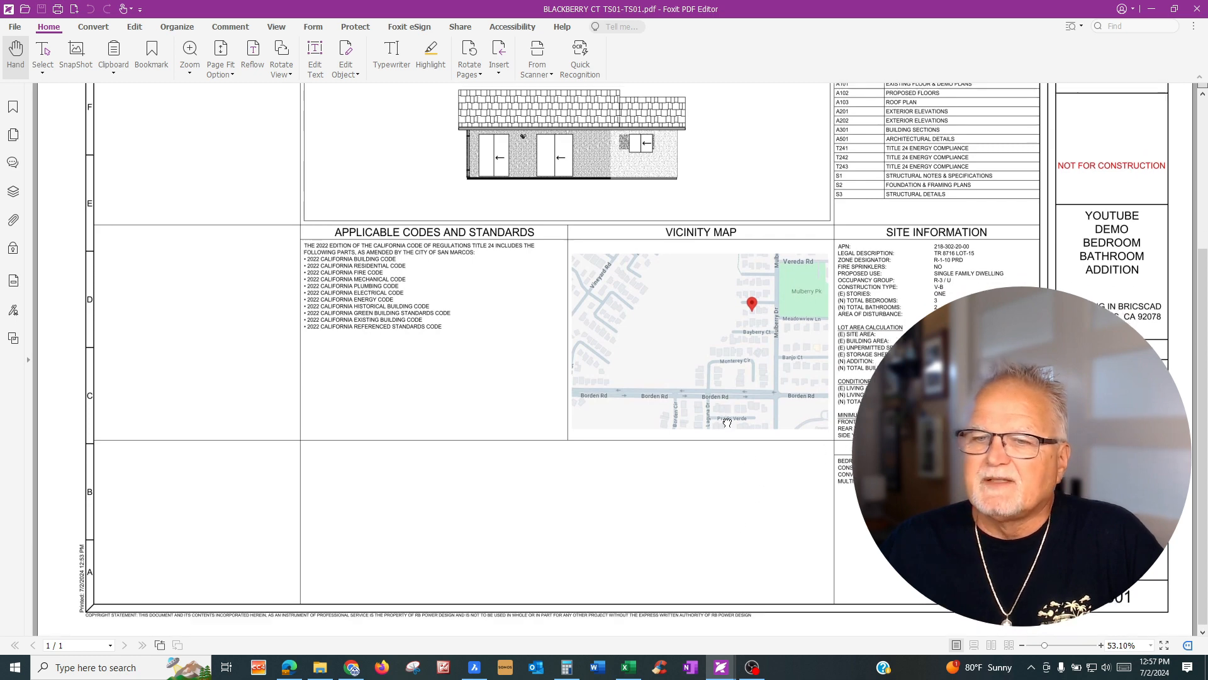
scroll(724, 396, down, 1)
scroll(724, 396, up, 2)
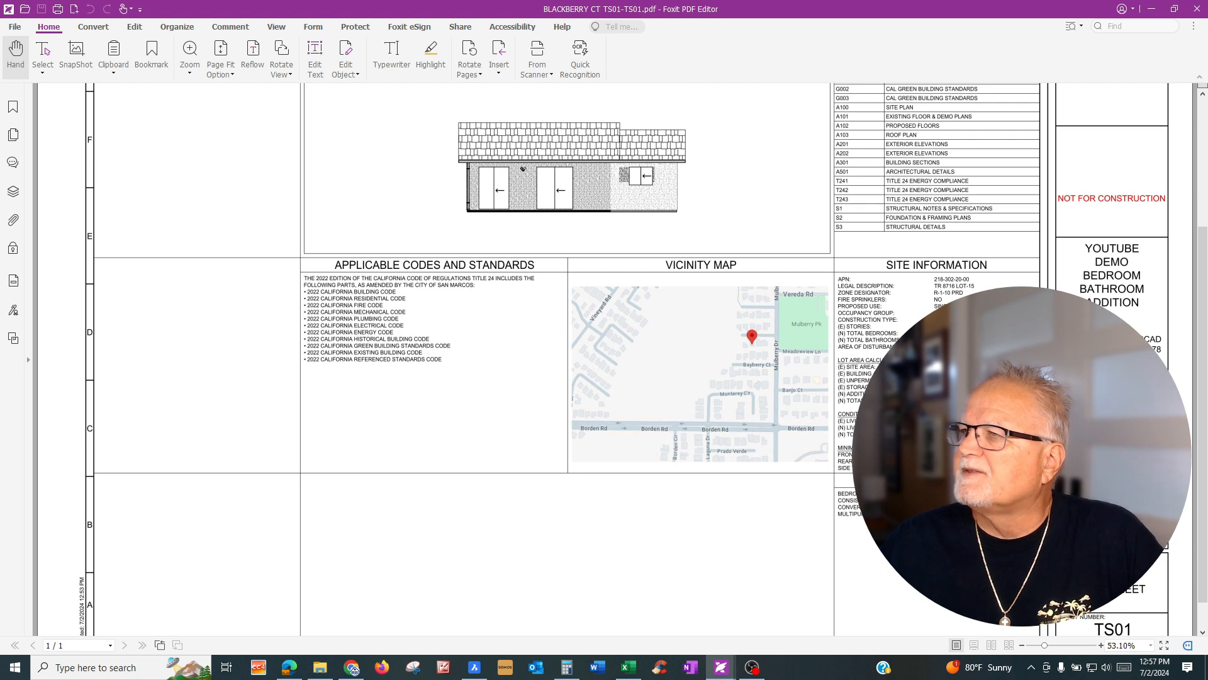
scroll(629, 359, up, 6)
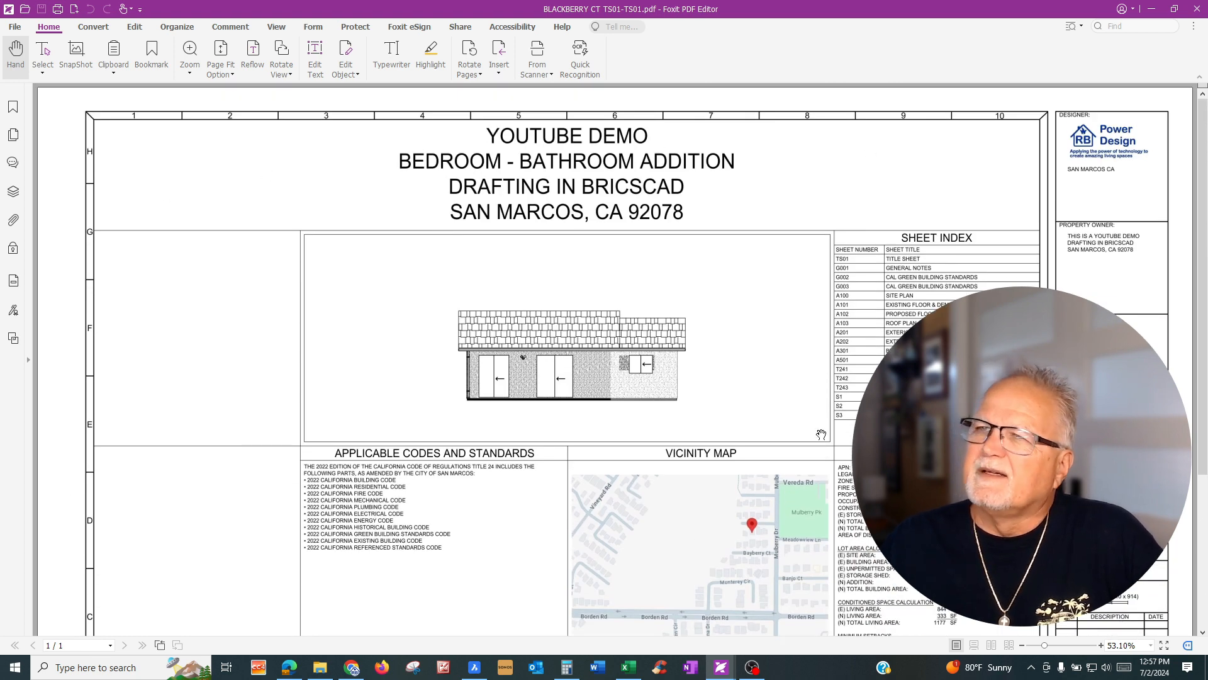
- Finish checking the title sheet PDF, close it and return to the TS01 layout in BricsCAD
scroll(764, 410, down, 7)
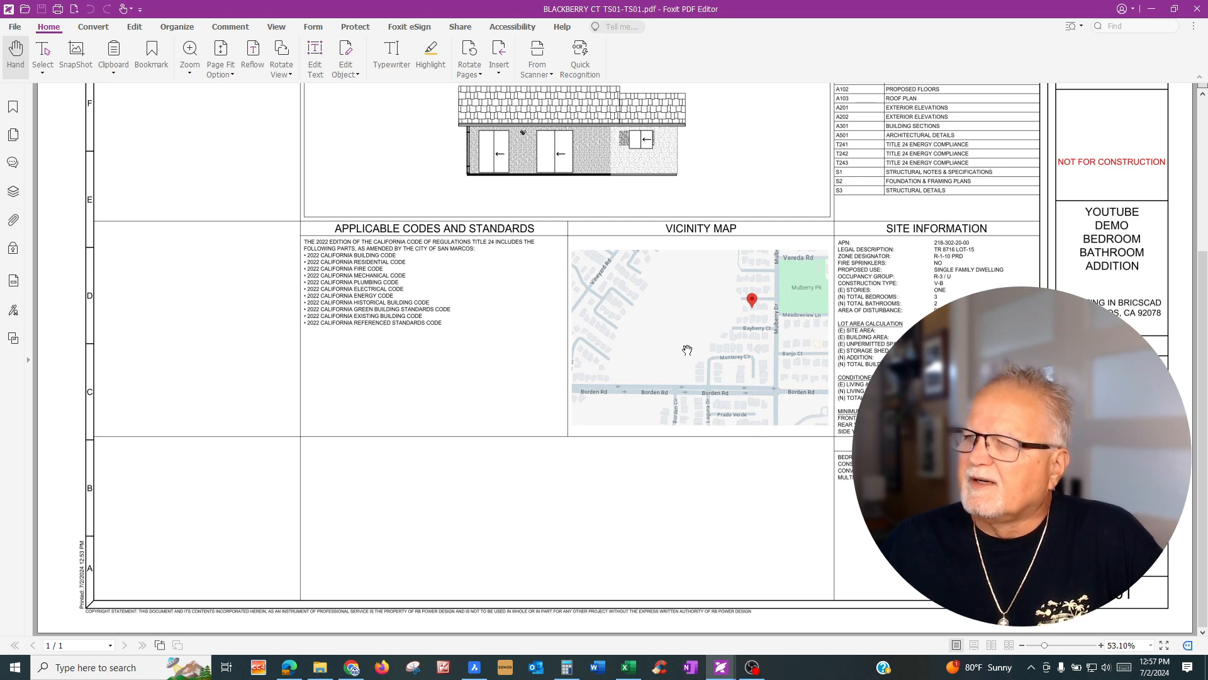
drag(803, 448, 806, 577)
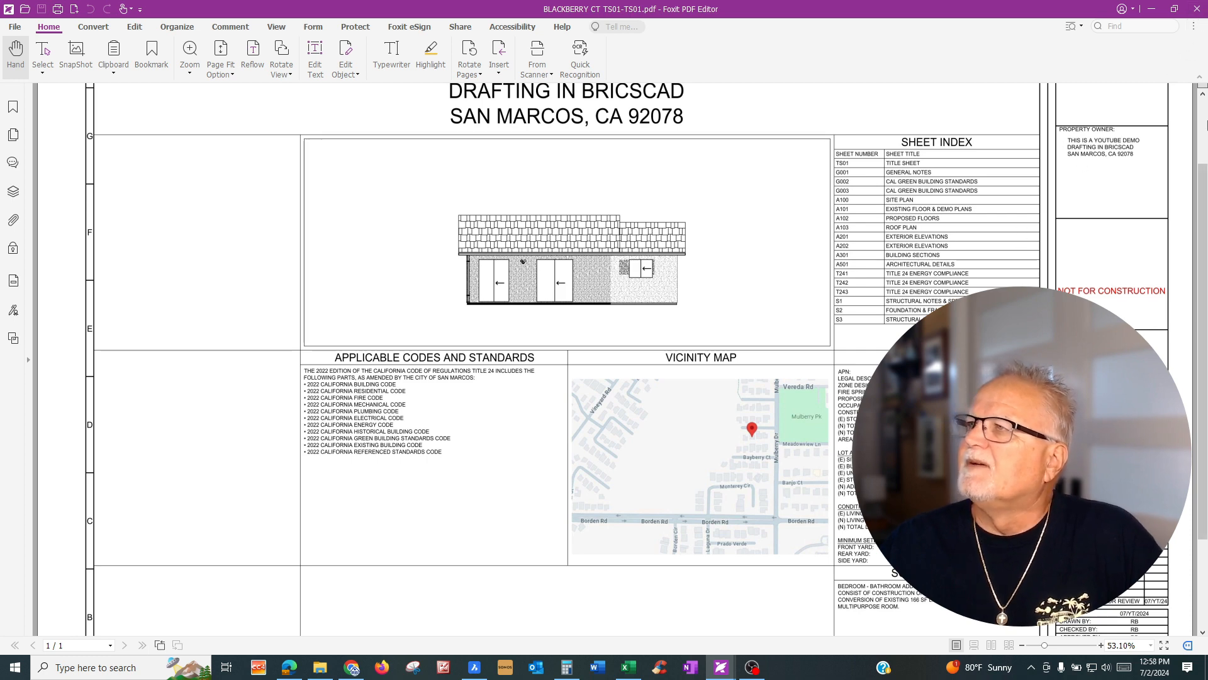
click(1197, 8)
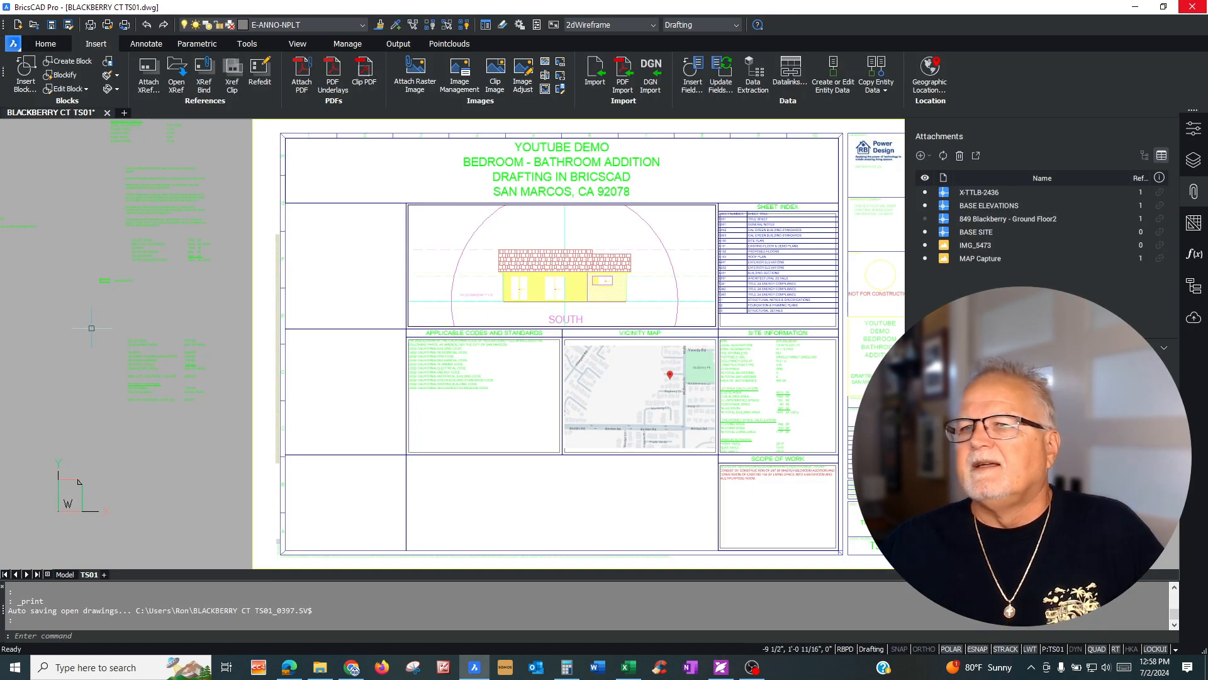